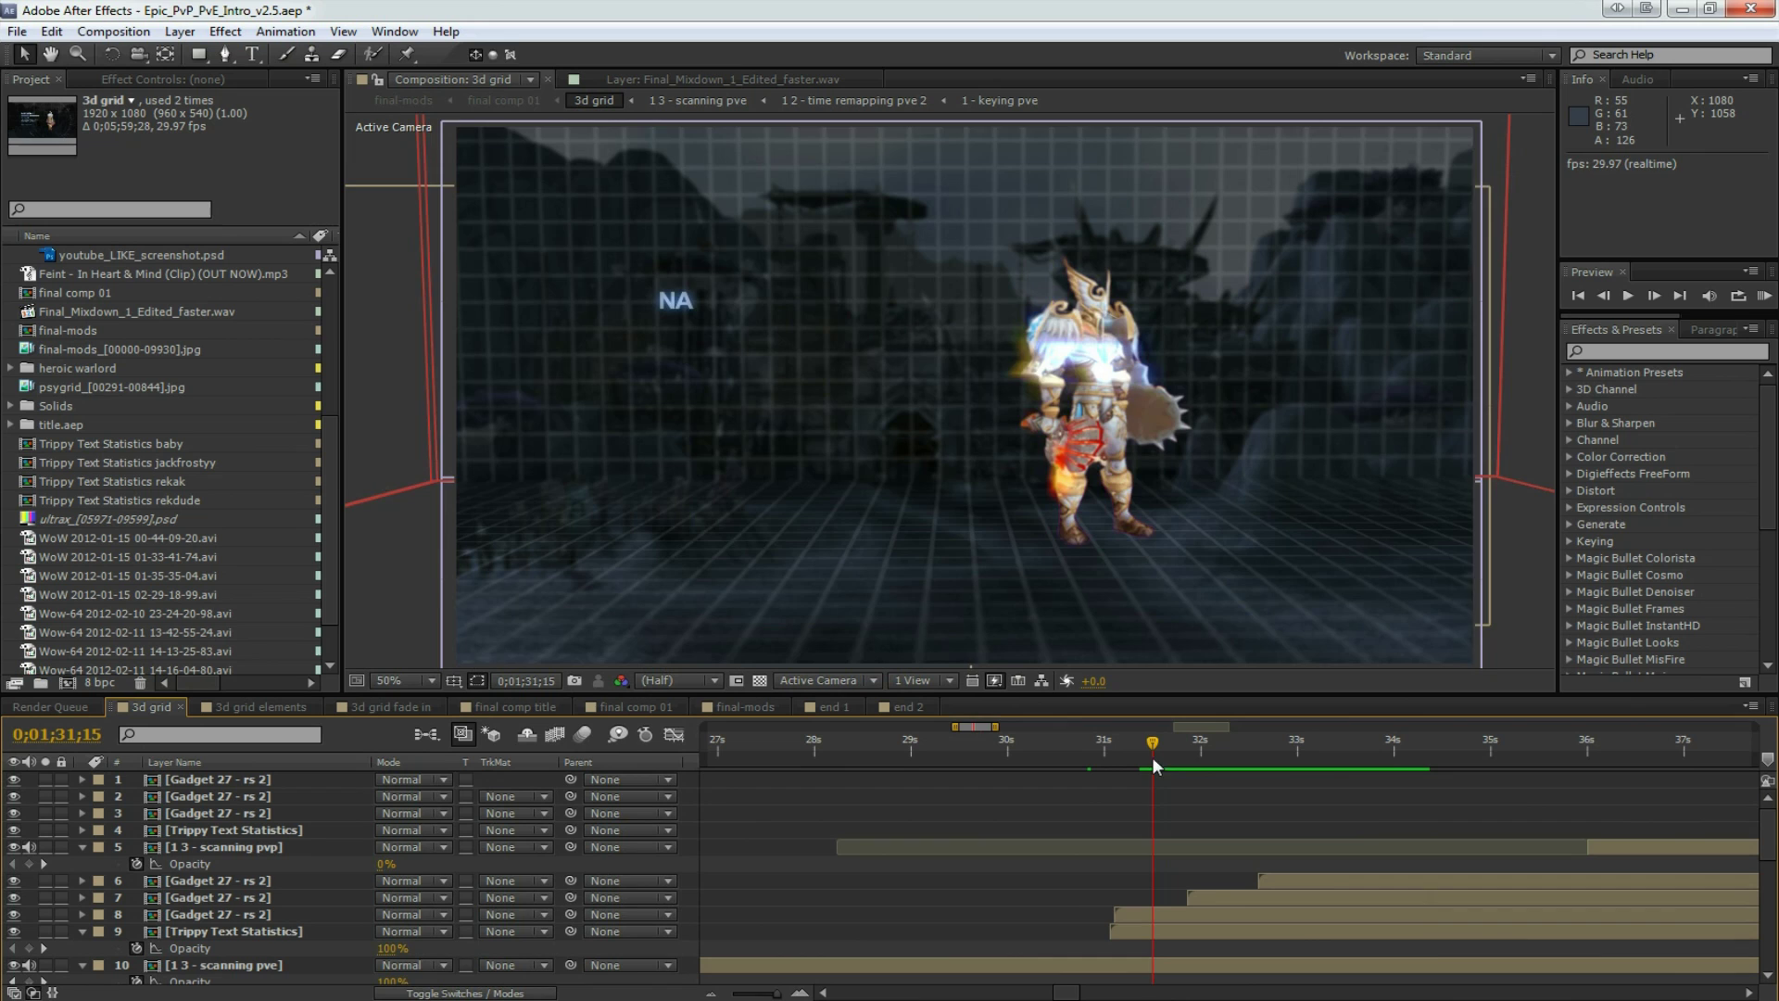
# Start a preview of the 3d grid composition after the intro video review.
pyautogui.press('KP_0')
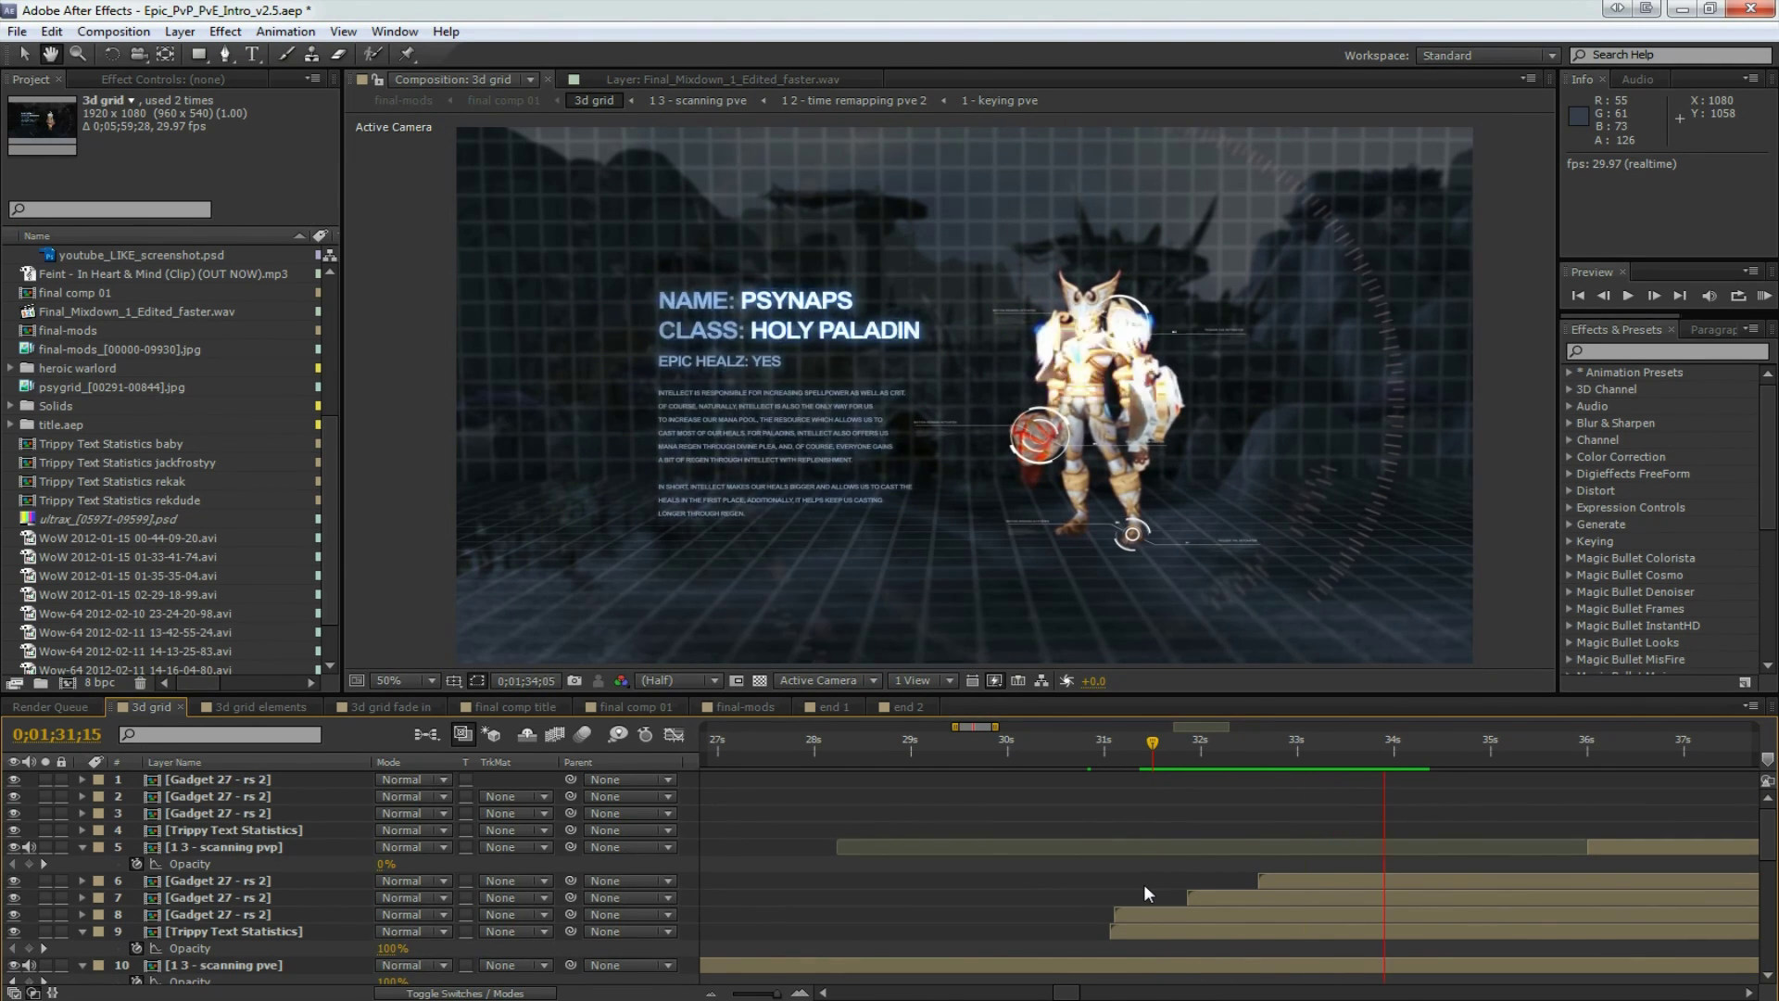
# Move the 3d grid work area onto a 0;00;03;21 span around the stats text reveal.
pyautogui.click(1155, 747)
pyautogui.press('space')
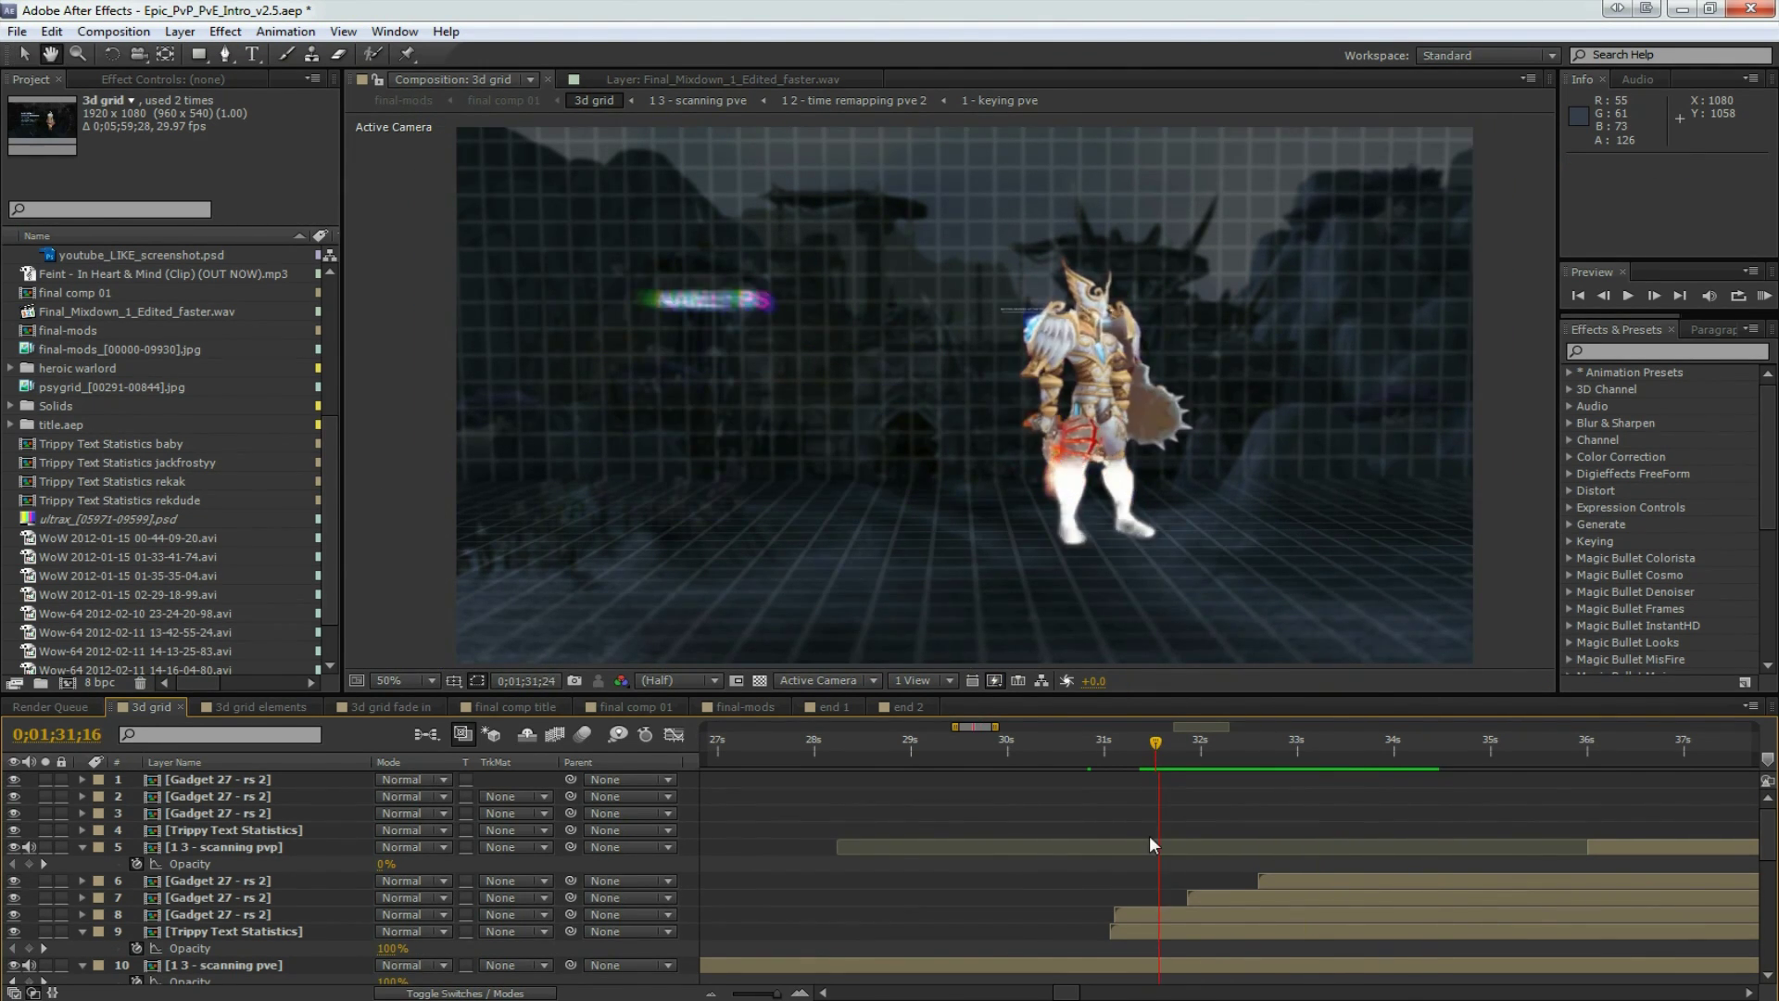
pyautogui.press('-')
pyautogui.moveTo(1535, 760); pyautogui.dragTo(1162, 758)
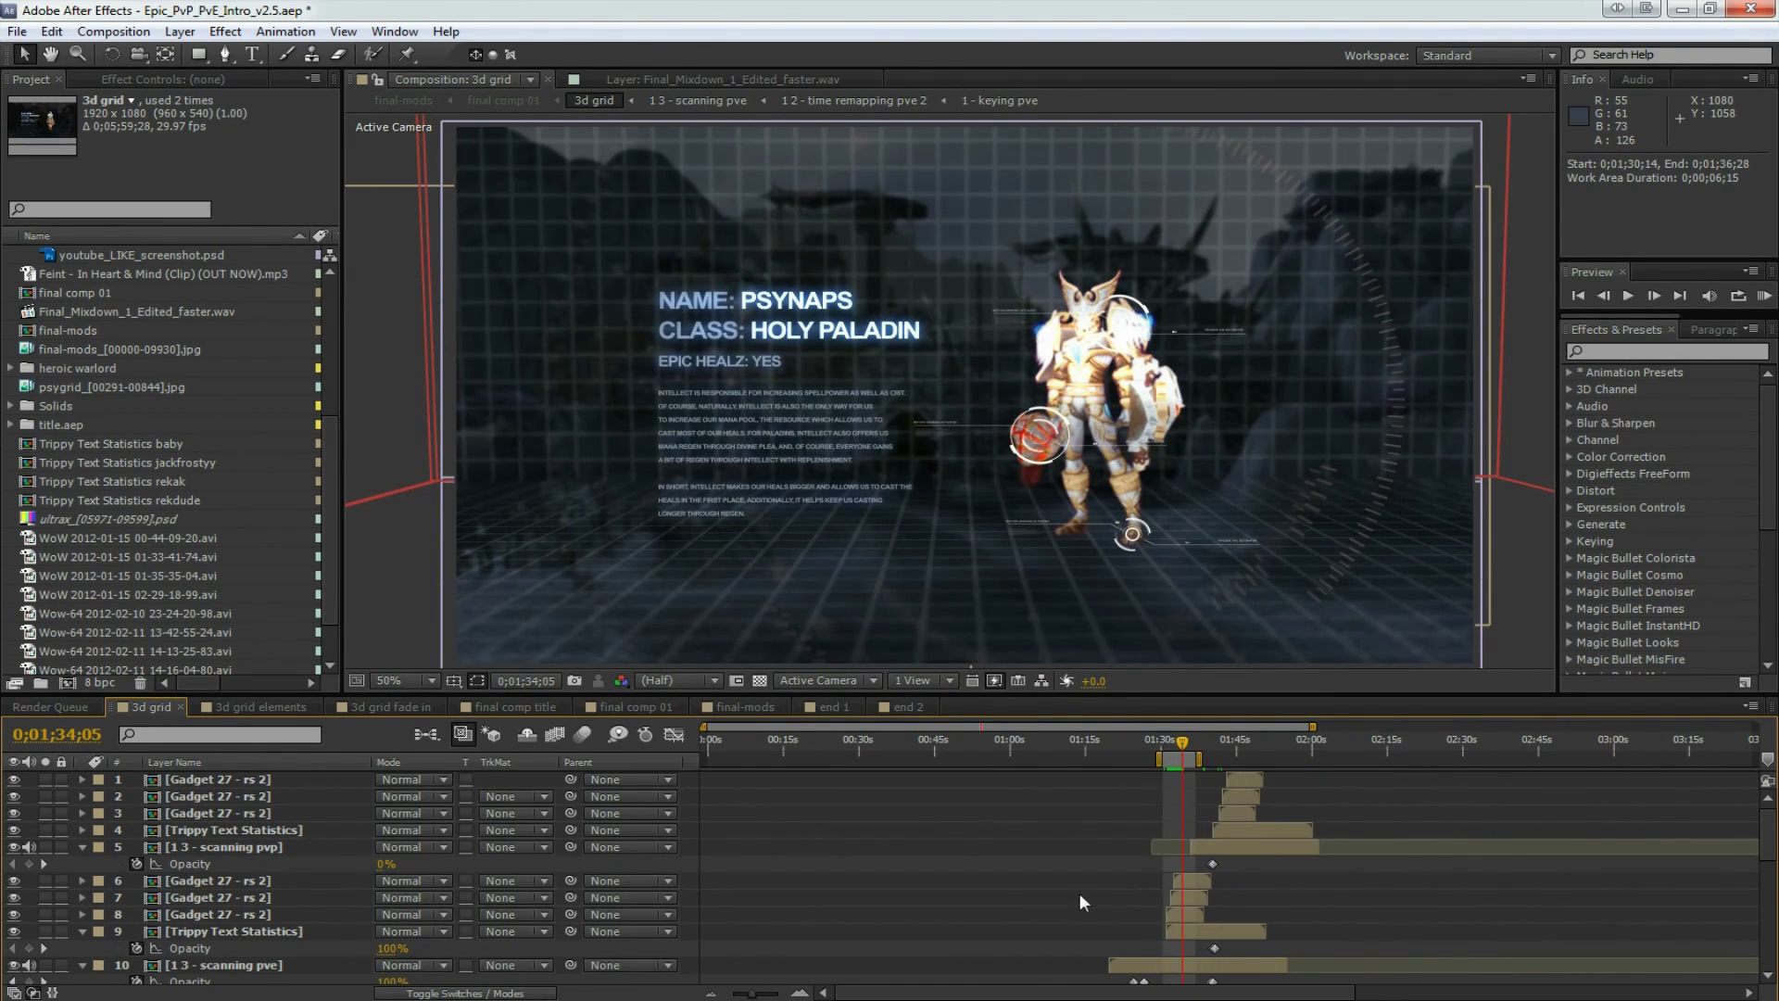
pyautogui.click(797, 993)
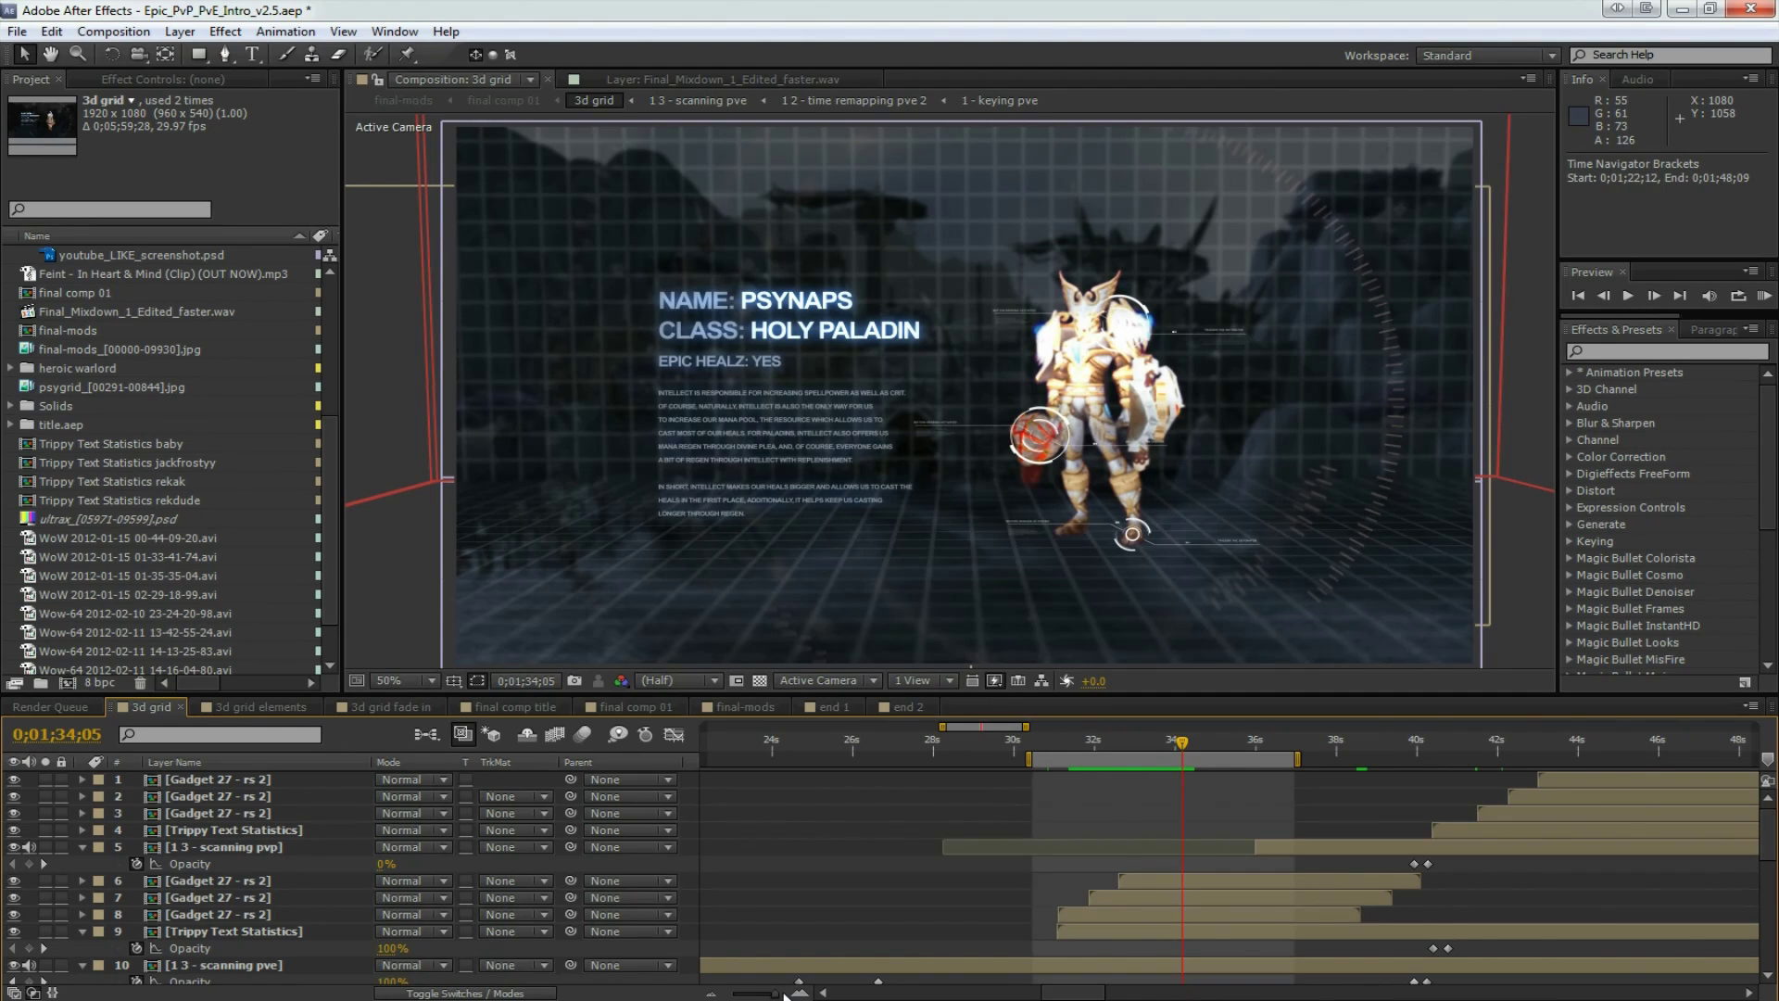
pyautogui.click(113, 32)
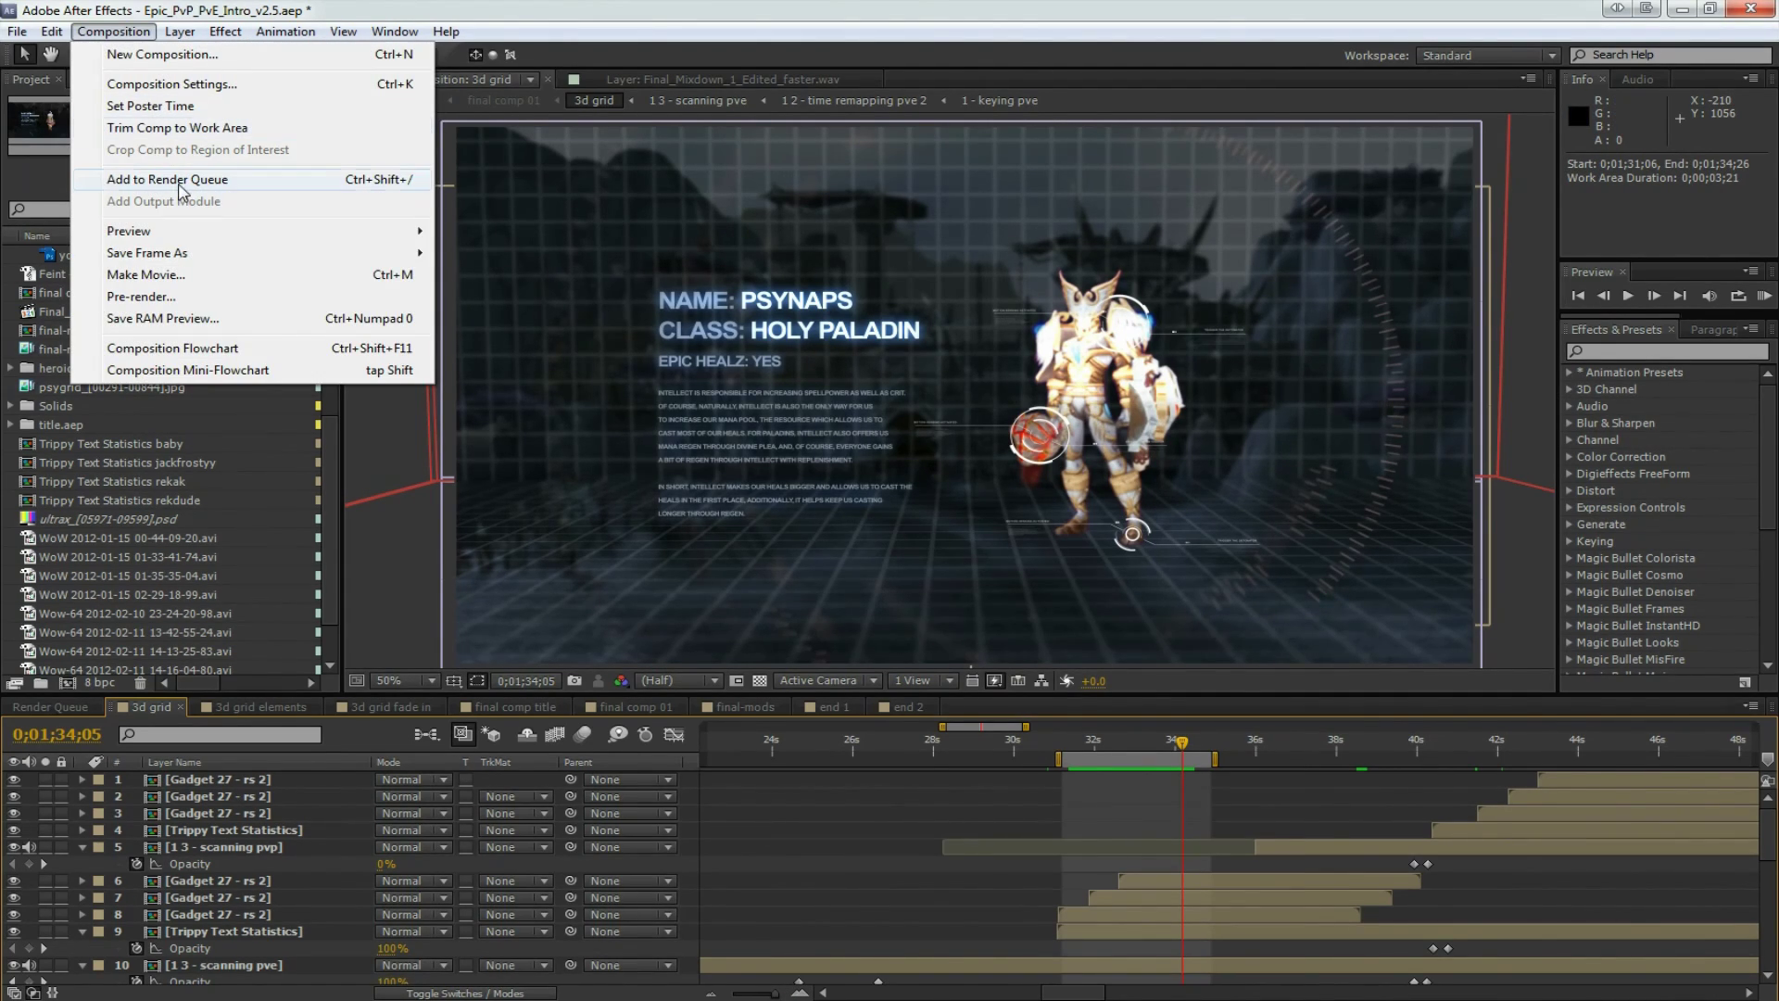
# Add the 3d grid comp to the Render Queue, accepting the default render settings.
pyautogui.click(274, 182)
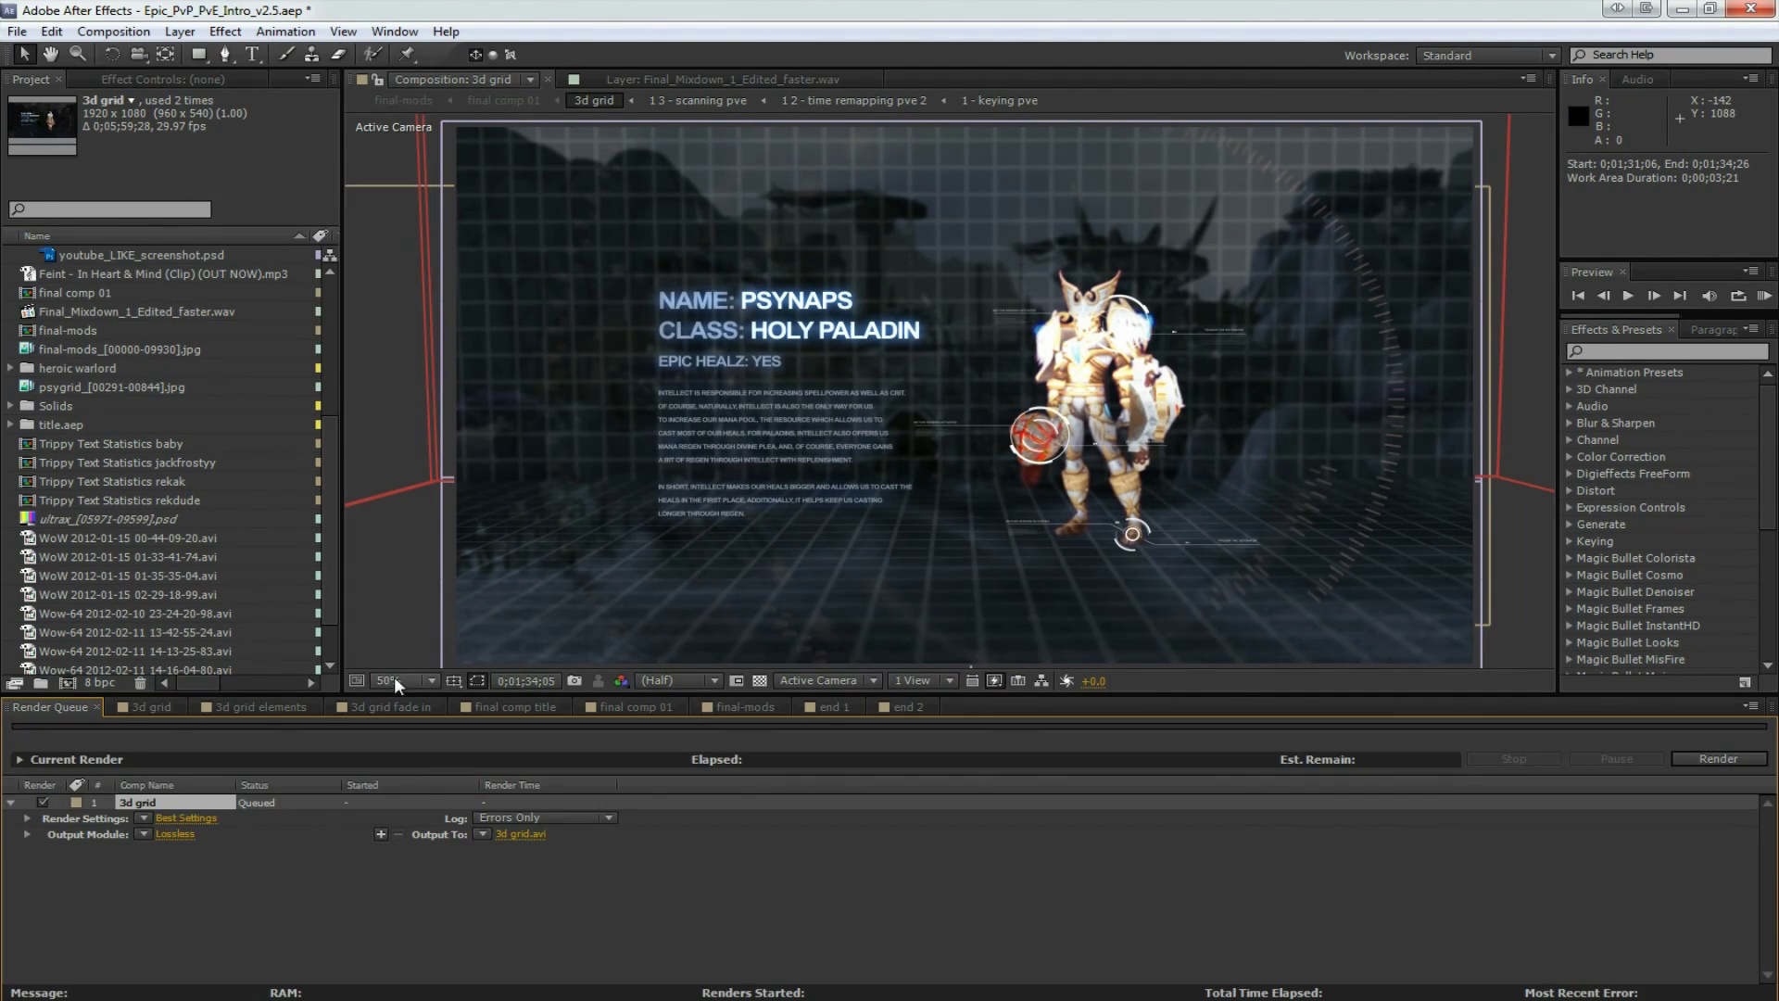
pyautogui.click(191, 817)
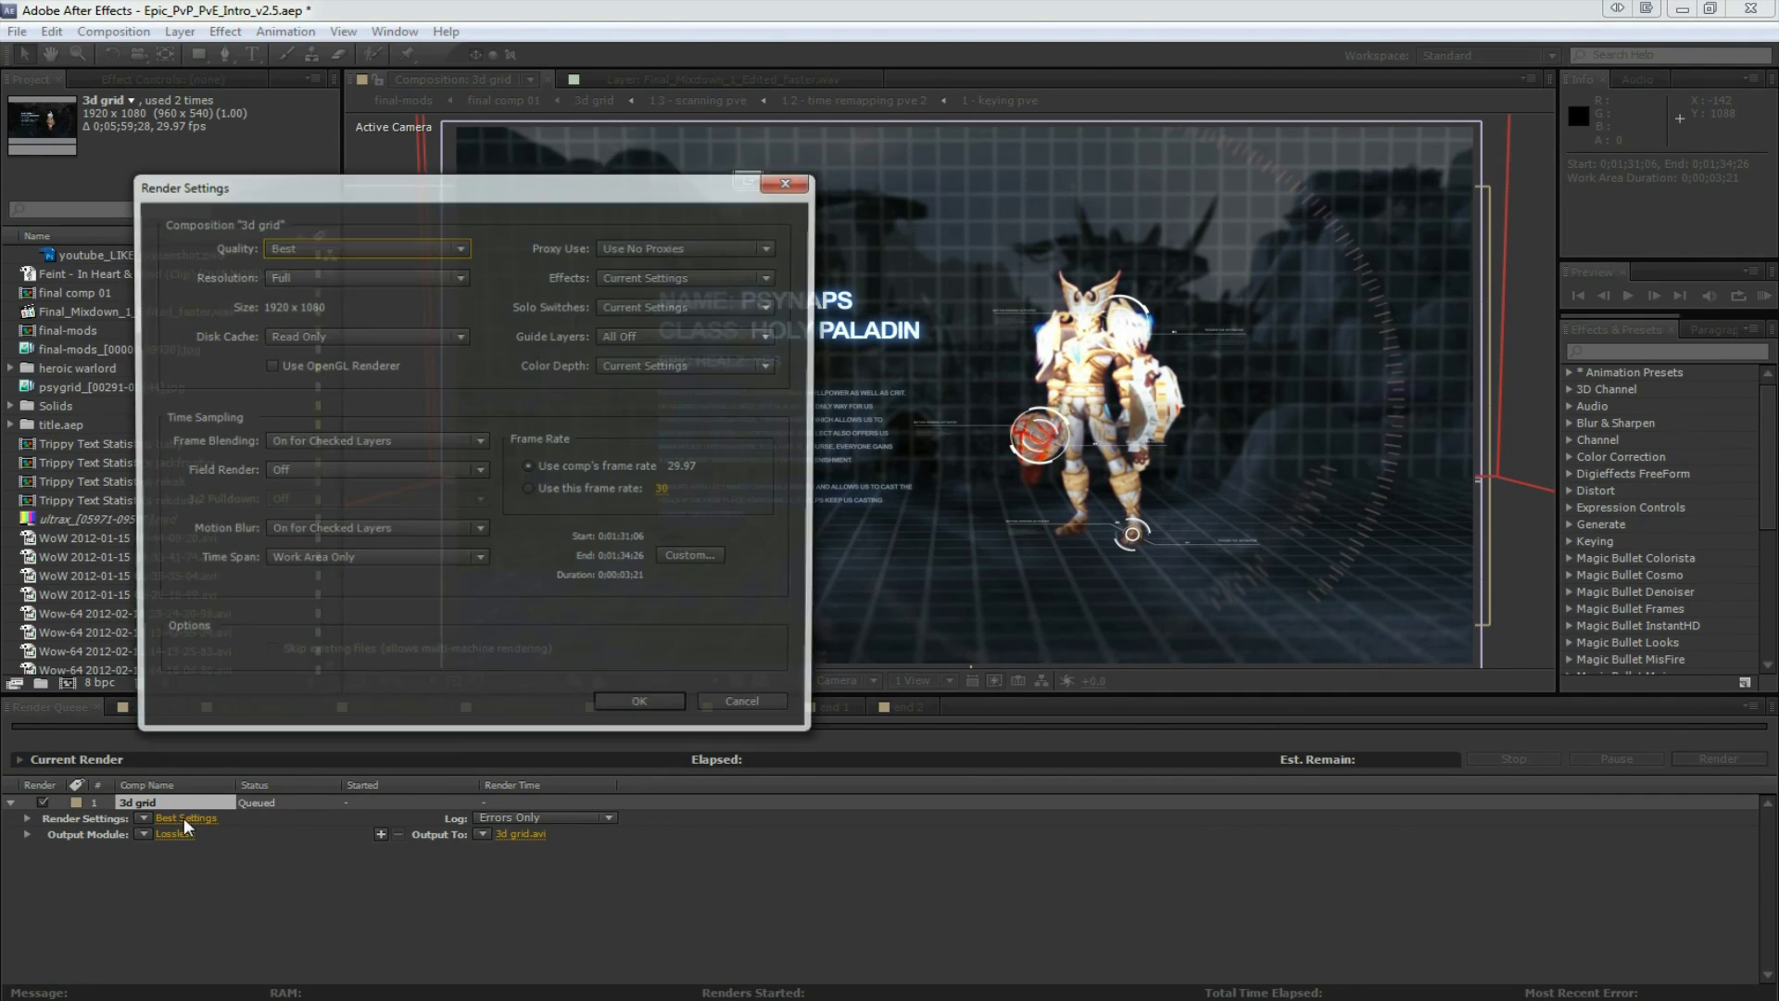
pyautogui.click(646, 710)
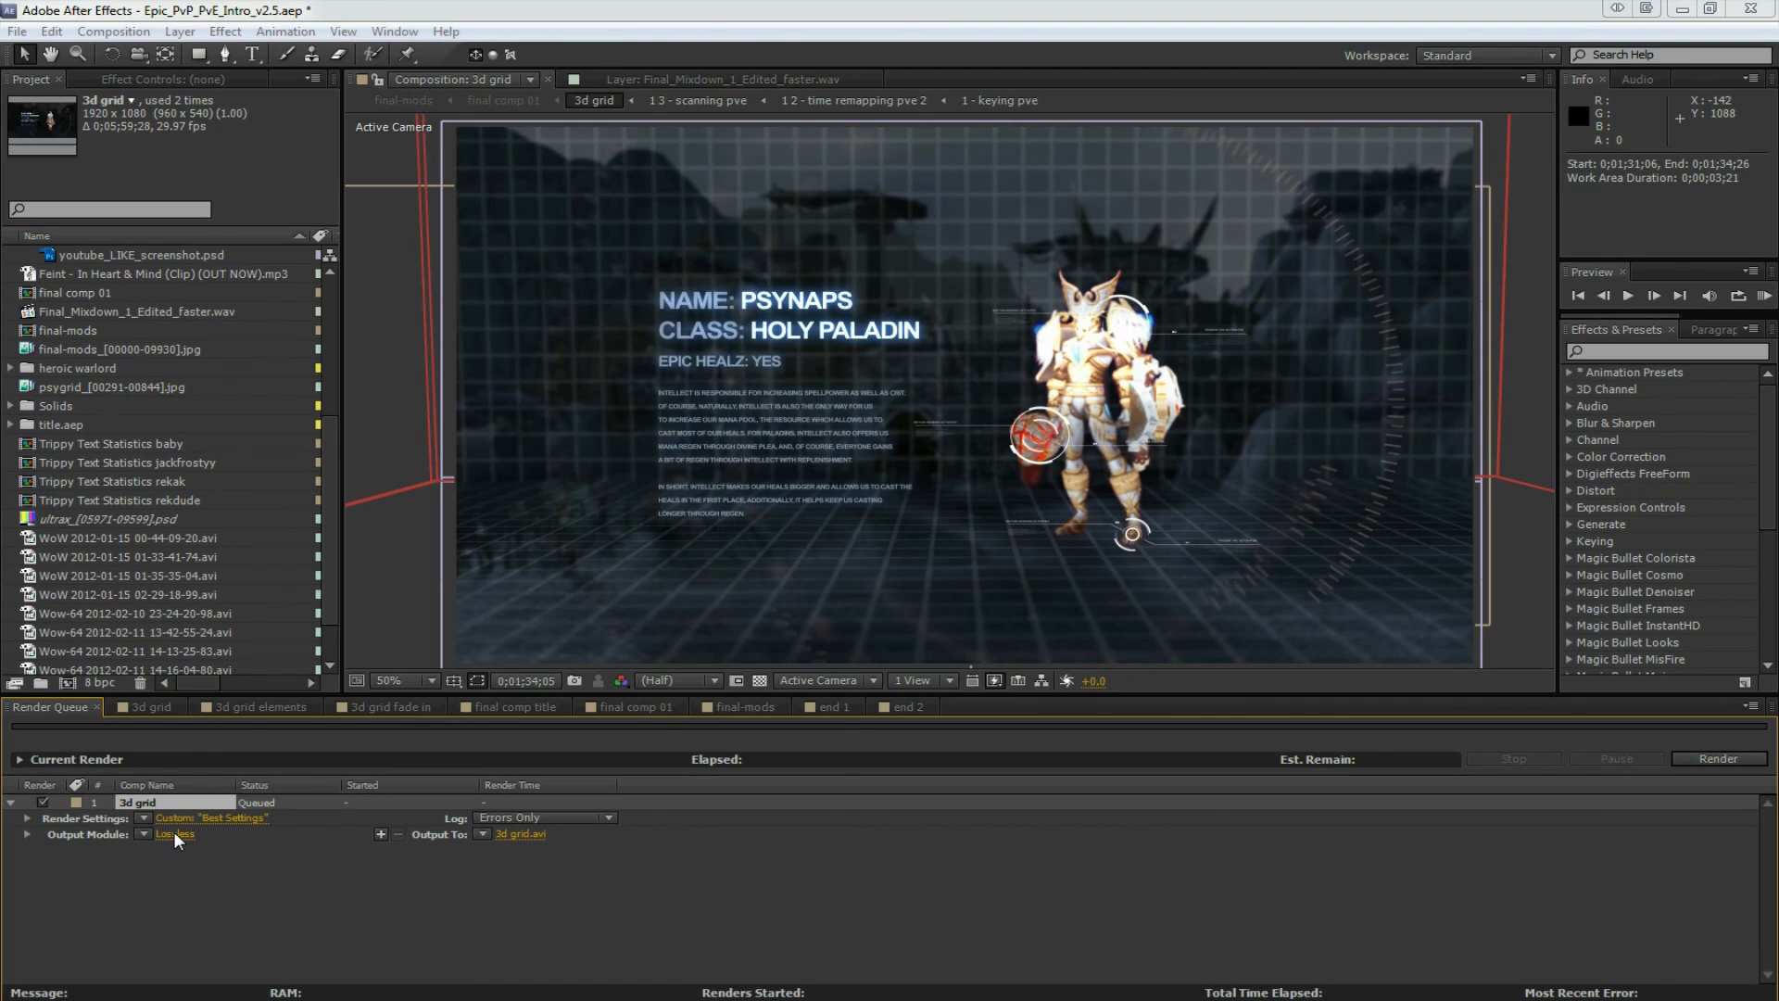
# Set the output module to JPEG Sequence with JPEG quality raised to maximum.
pyautogui.click(174, 831)
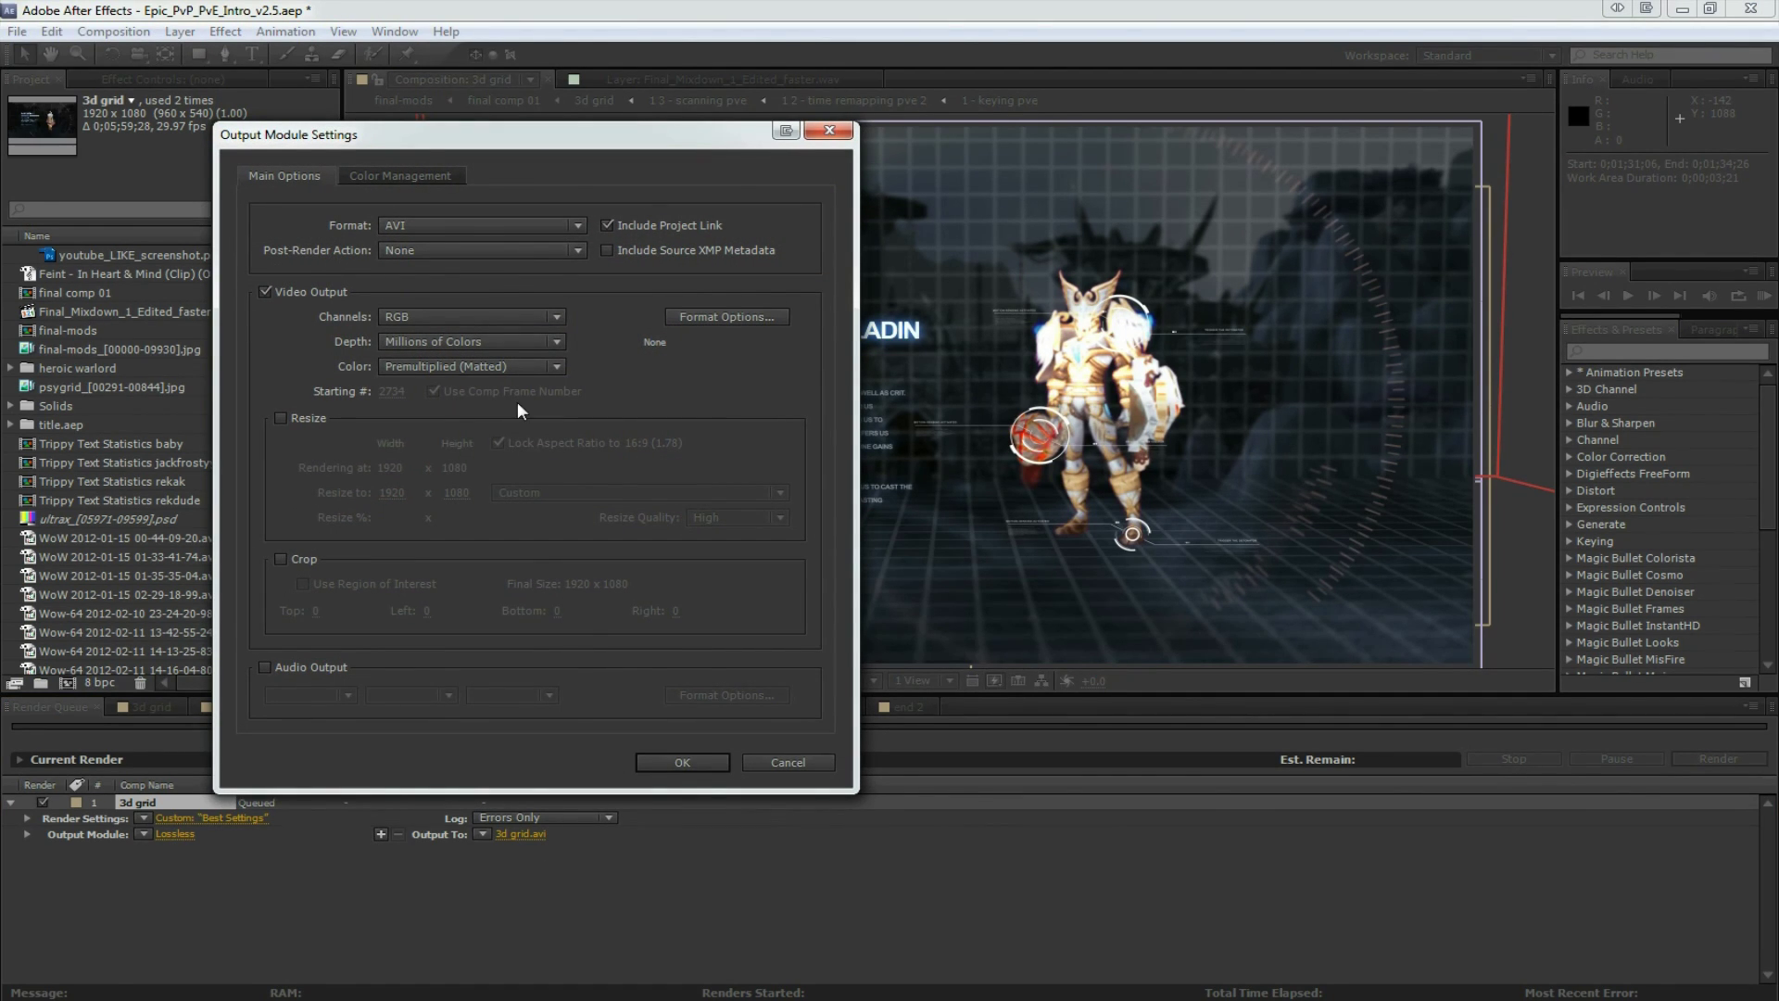
pyautogui.click(440, 224)
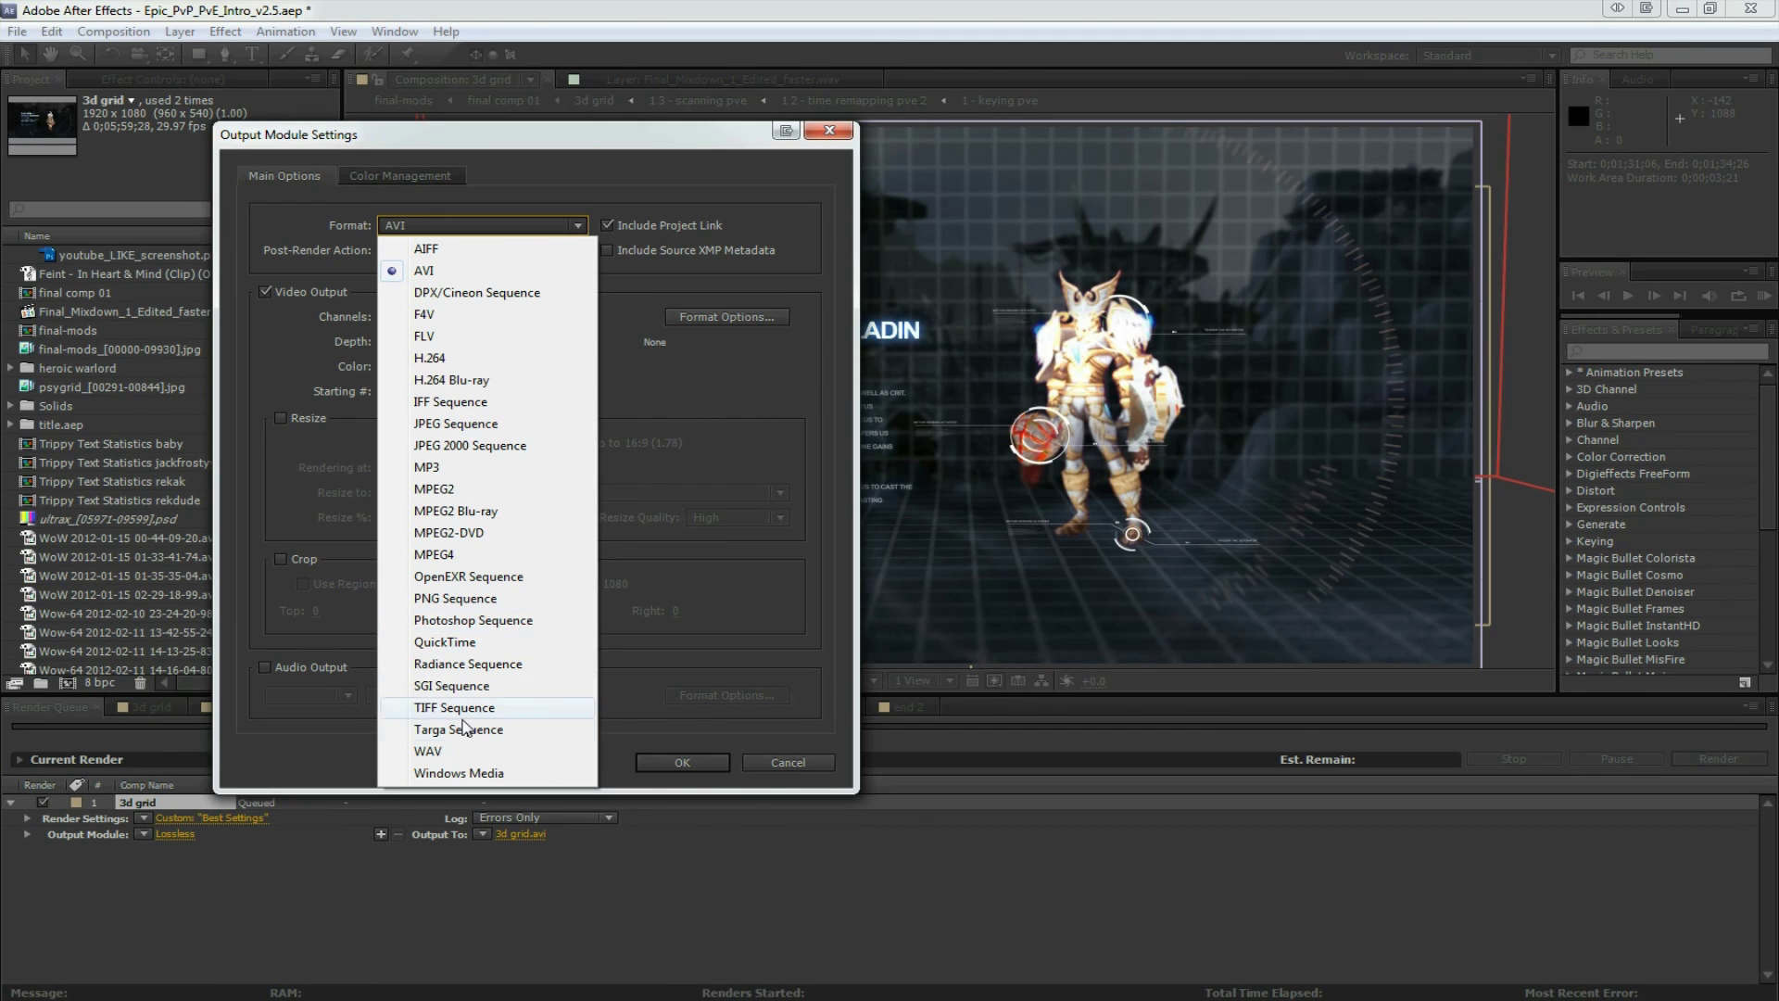
pyautogui.click(540, 425)
pyautogui.click(534, 343)
pyautogui.click(532, 340)
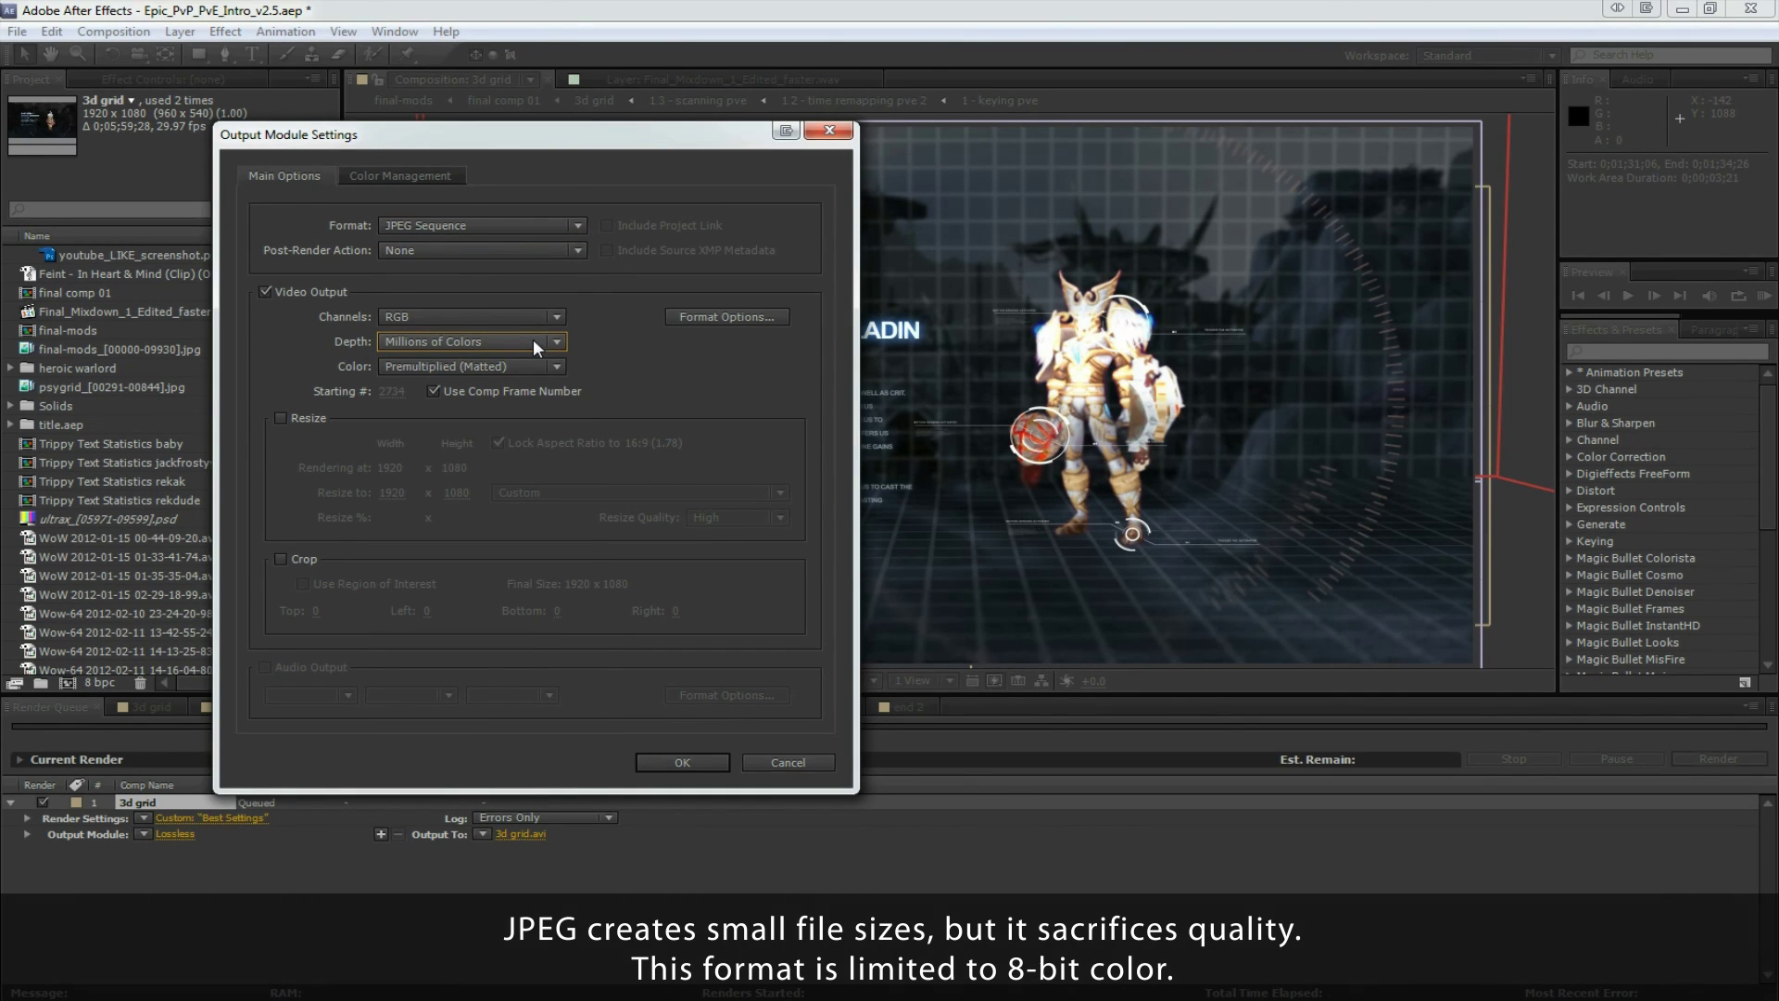
pyautogui.click(707, 319)
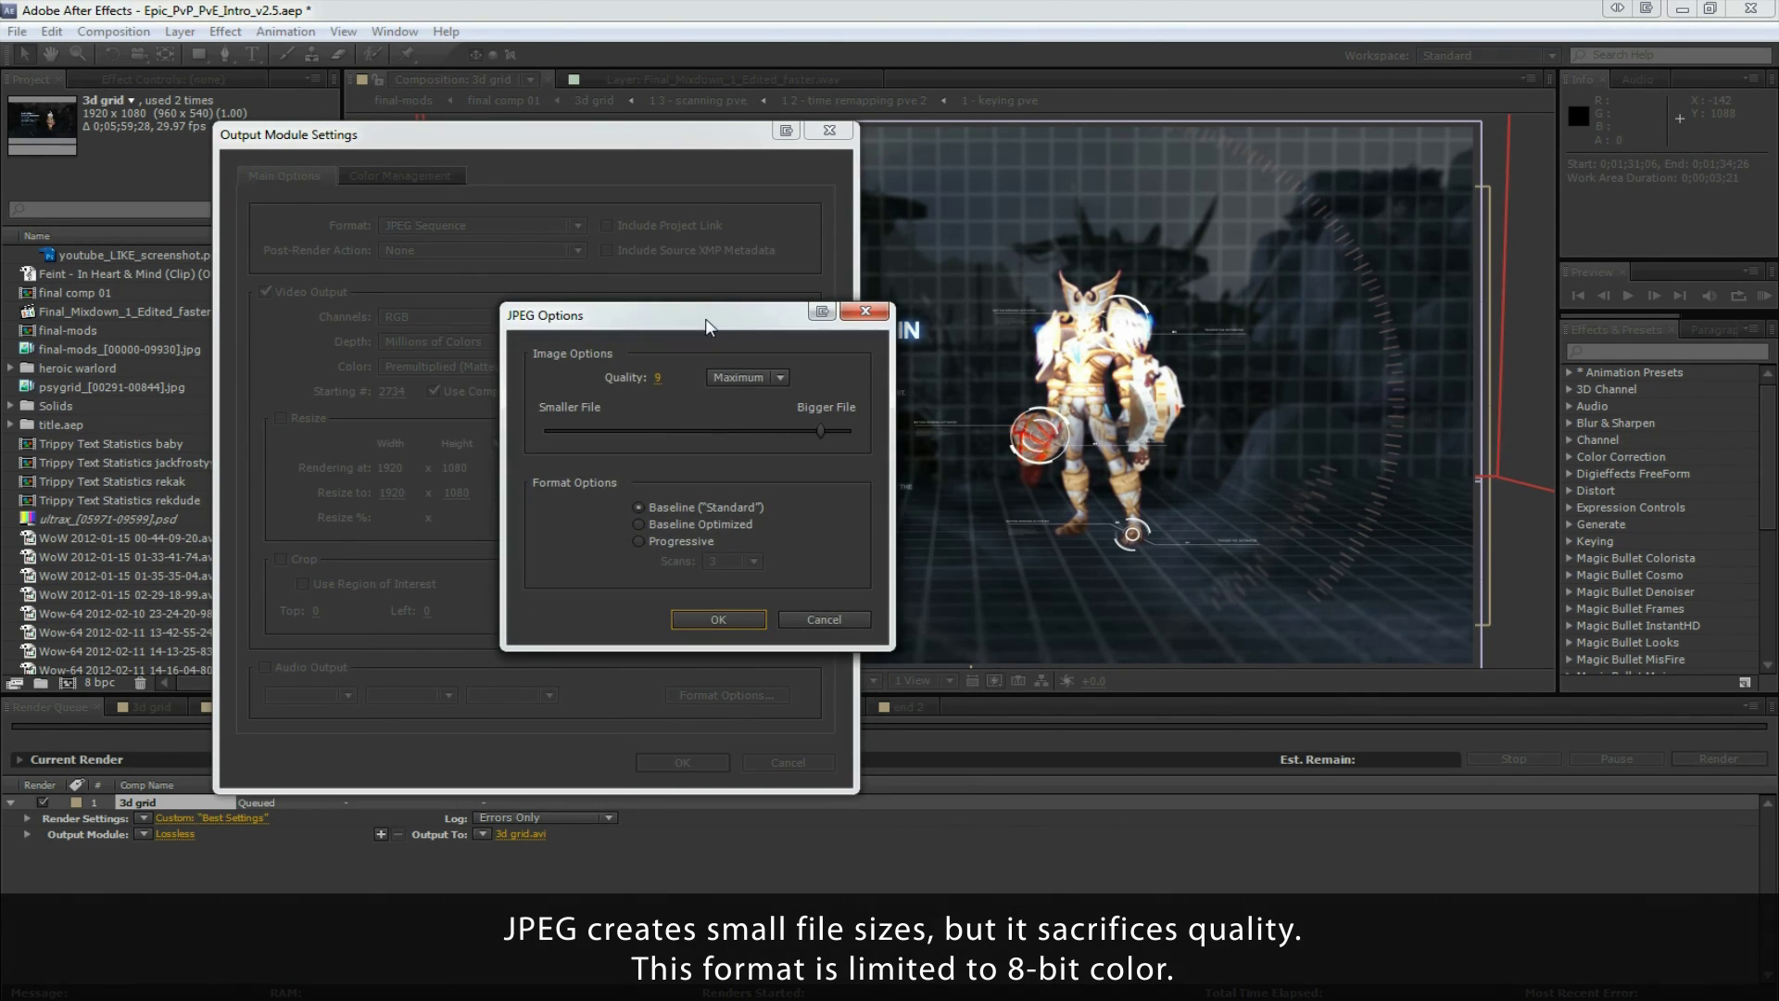
pyautogui.moveTo(821, 430)
pyautogui.mouseDown()
pyautogui.moveTo(866, 442)
pyautogui.moveTo(845, 431)
pyautogui.mouseUp()
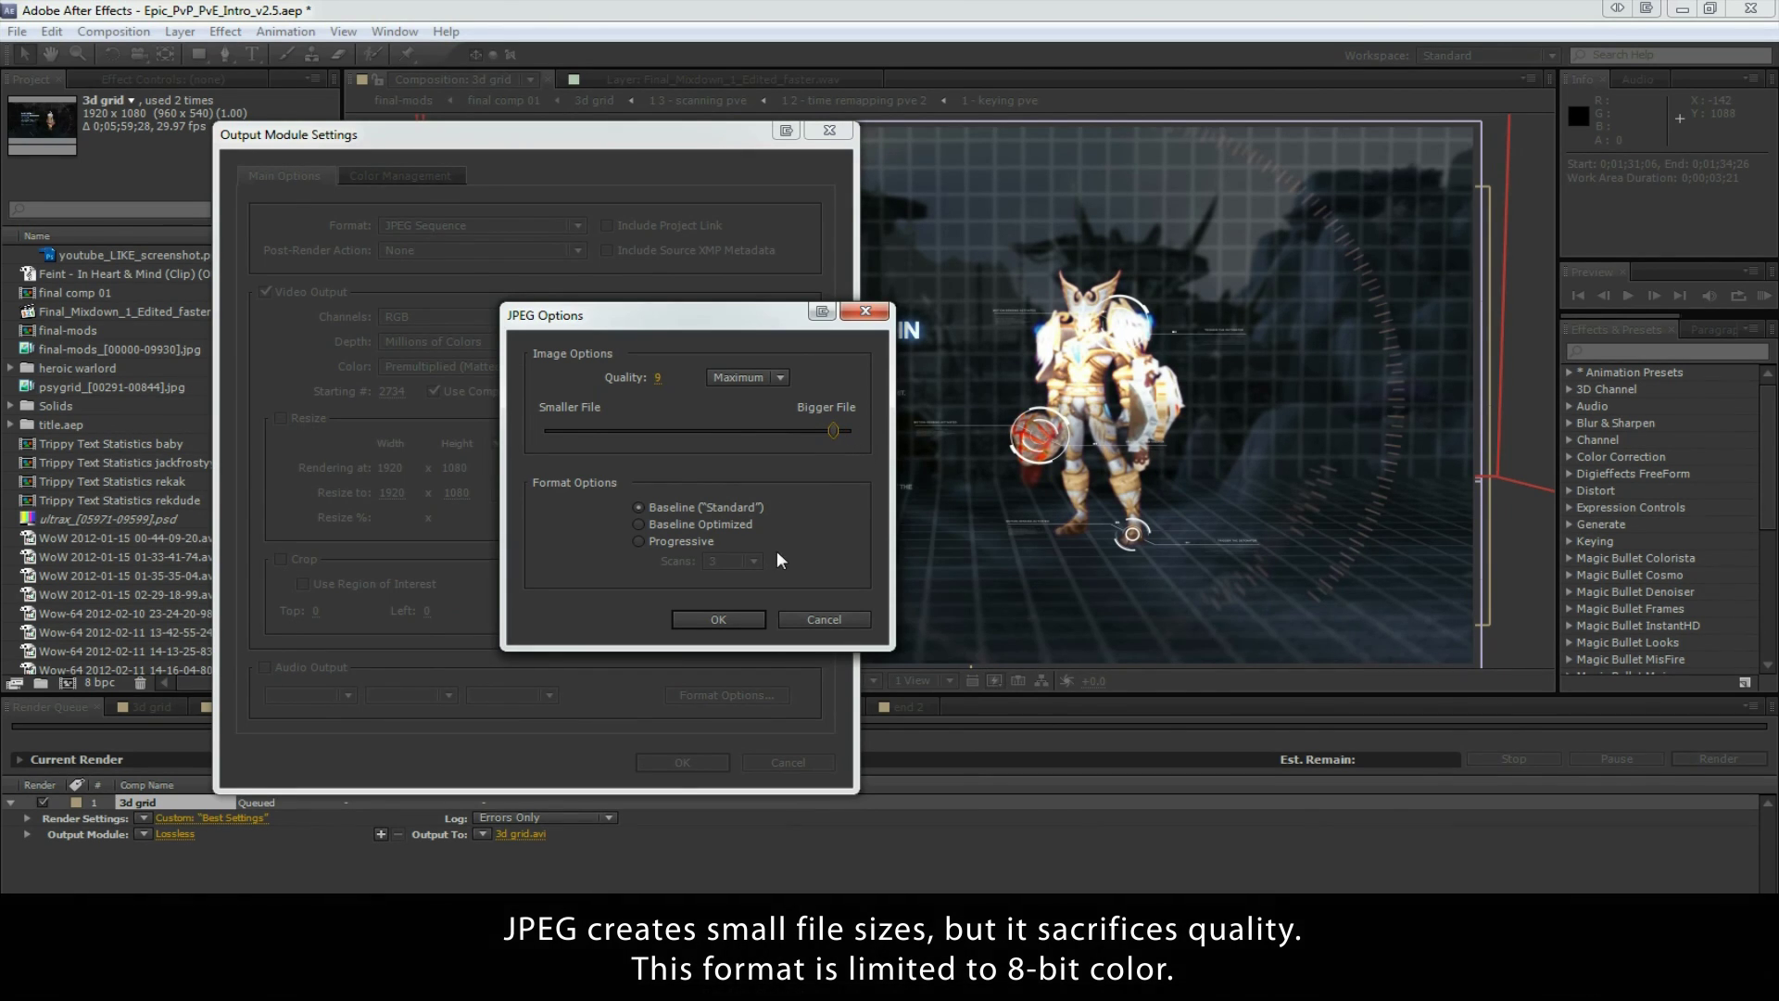
pyautogui.click(720, 618)
# Send the output to the Desktop imgseq folder and render the 3d grid JPEG sequence.
pyautogui.click(681, 762)
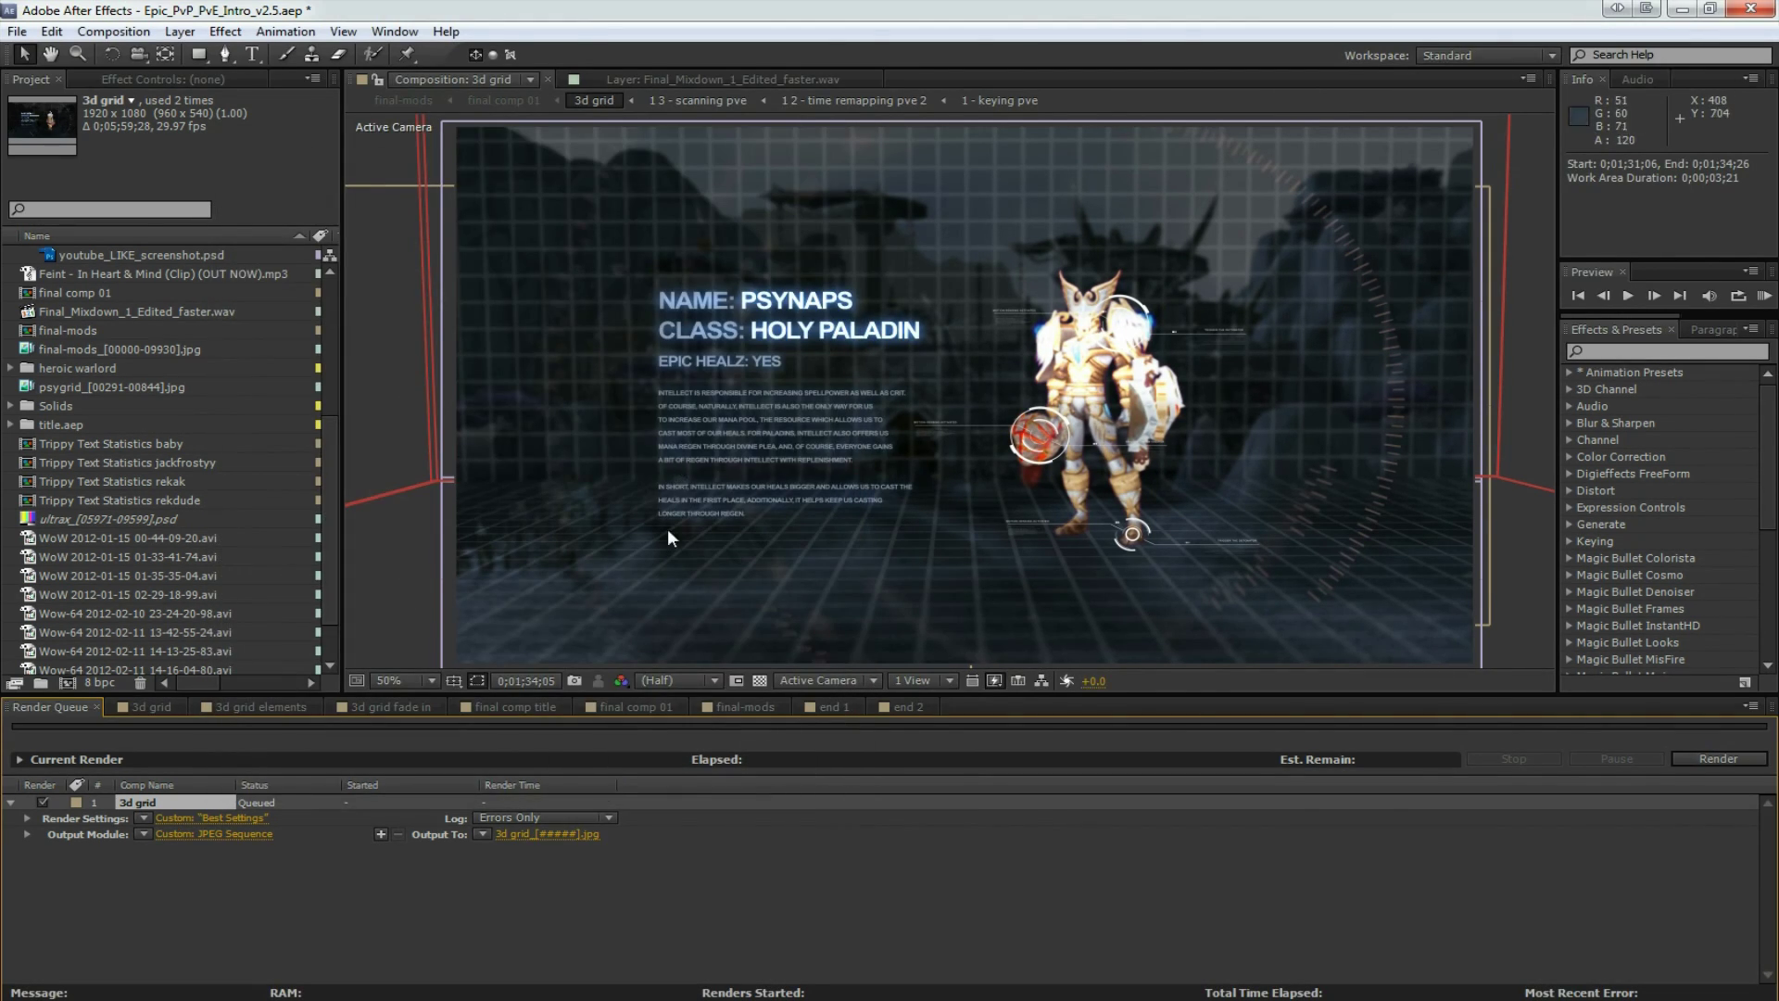
pyautogui.click(533, 832)
pyautogui.click(60, 194)
pyautogui.press('Return')
pyautogui.click(547, 408)
pyautogui.click(1717, 758)
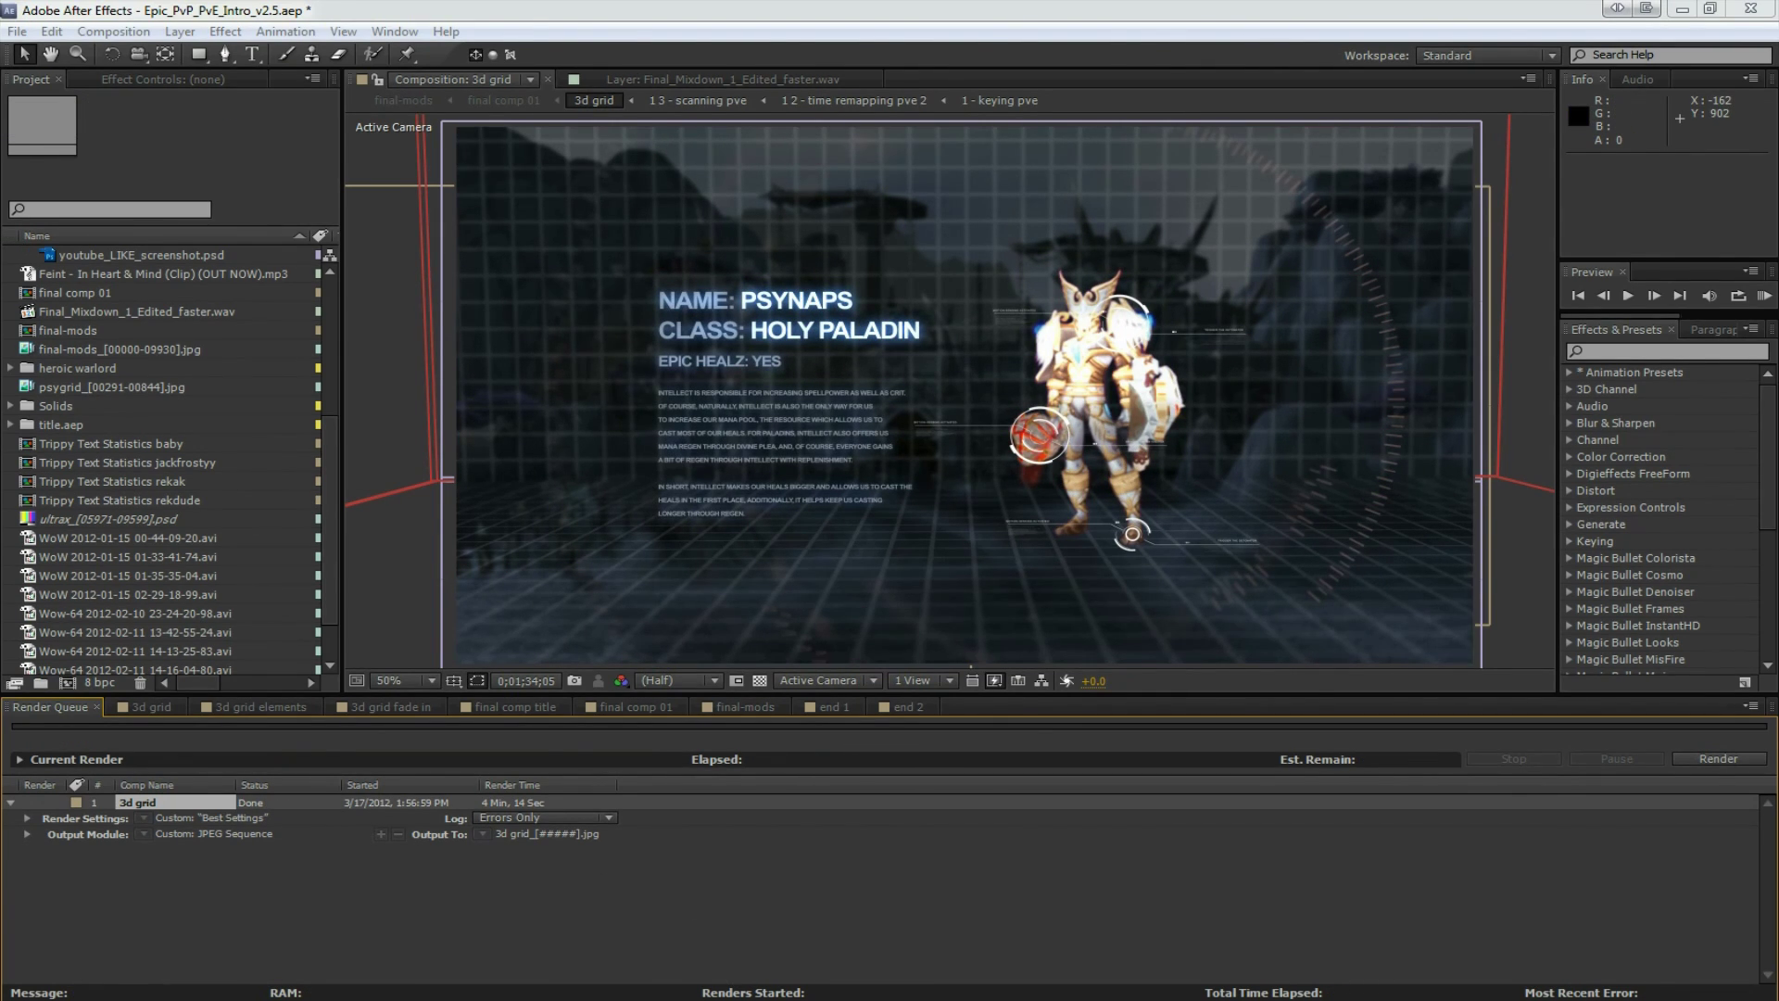
pyautogui.click(15, 31)
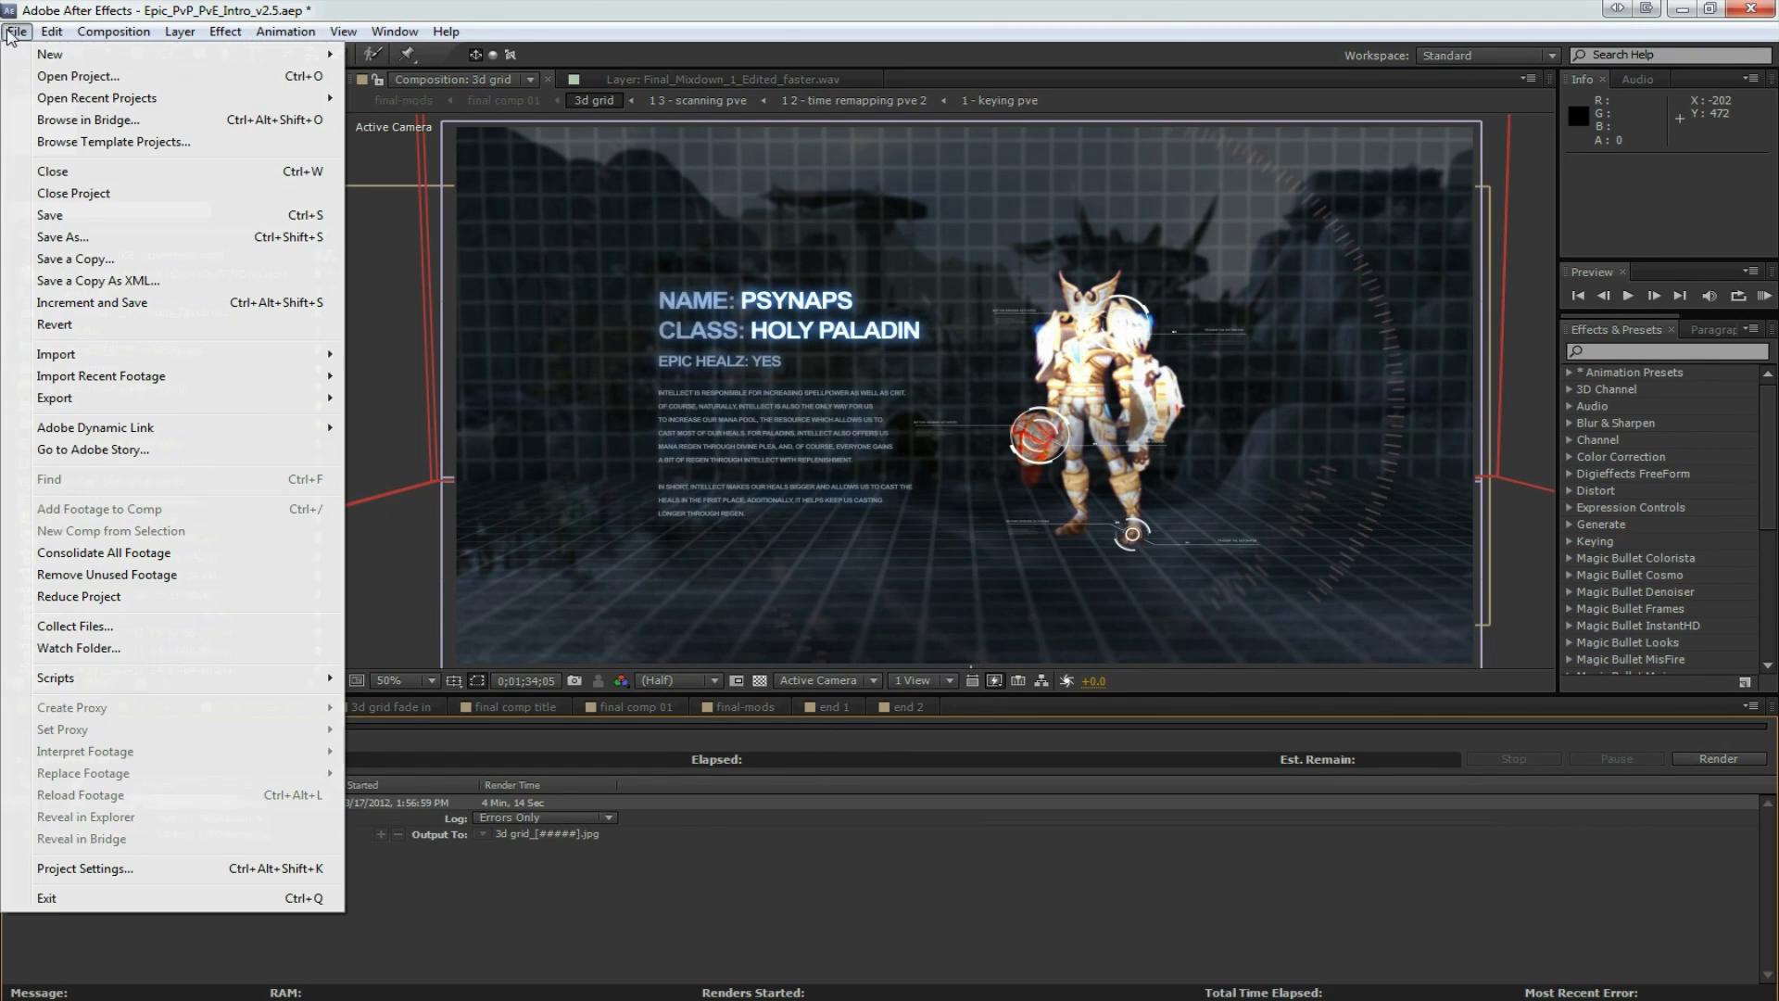
pyautogui.moveTo(97, 361)
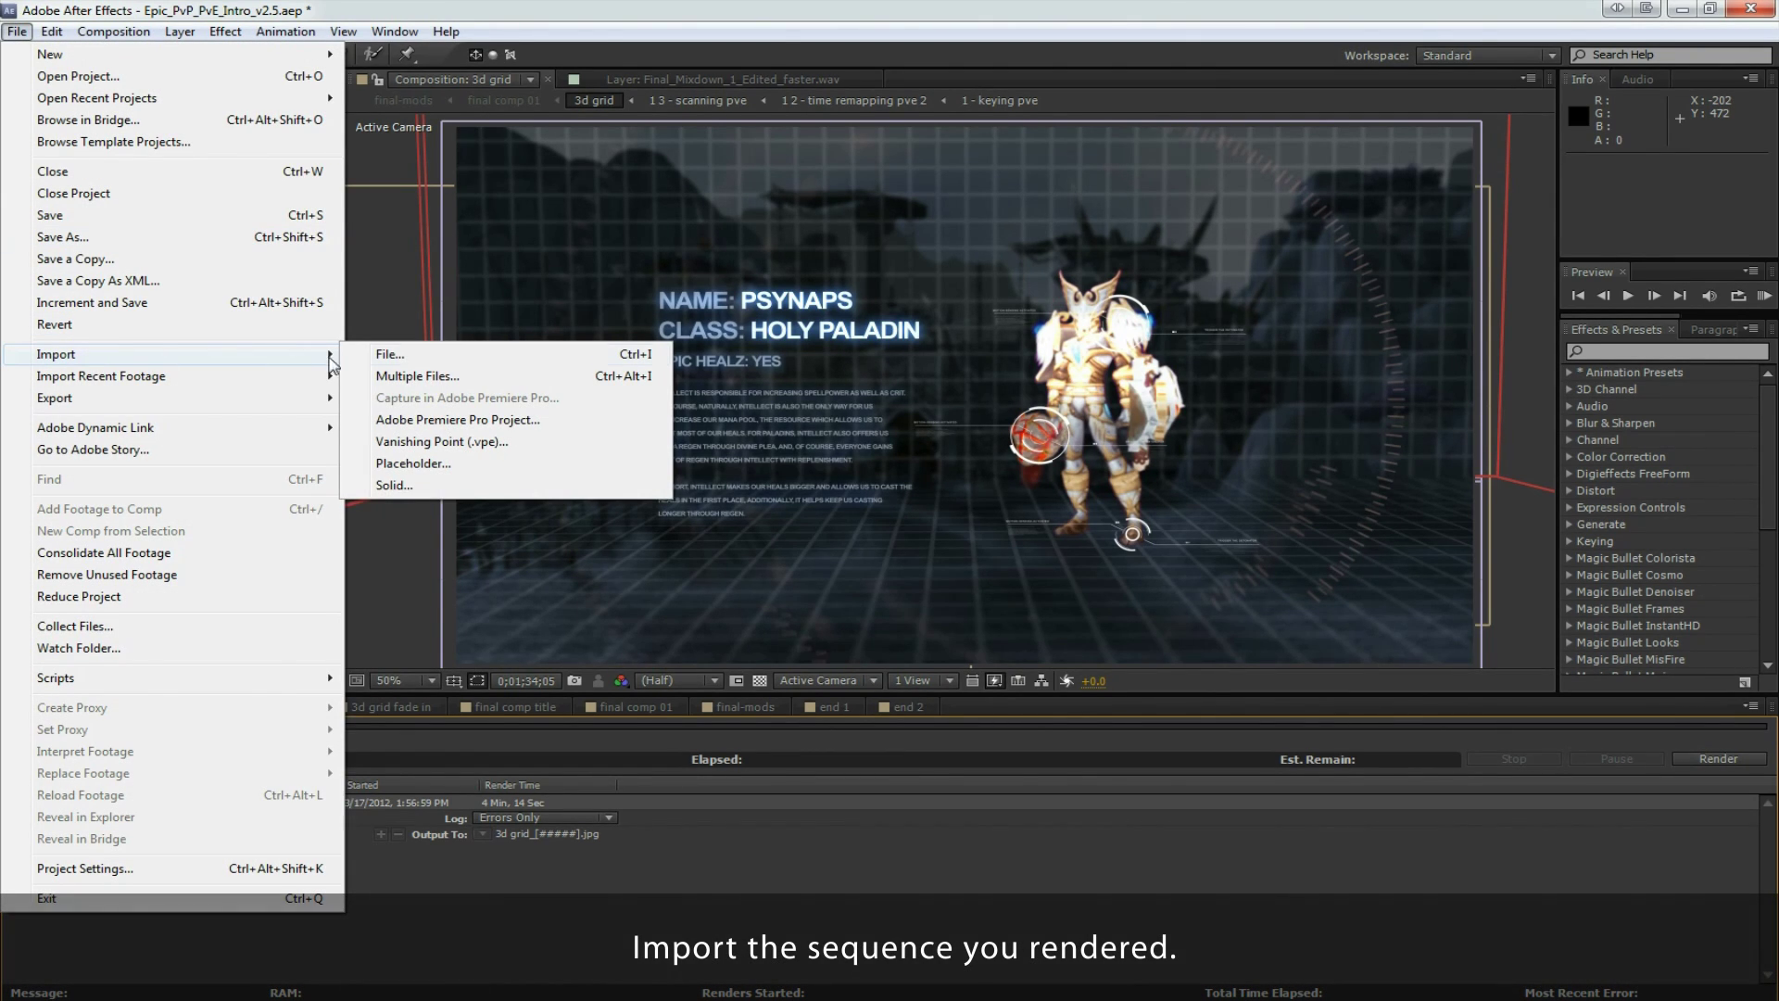
pyautogui.click(415, 360)
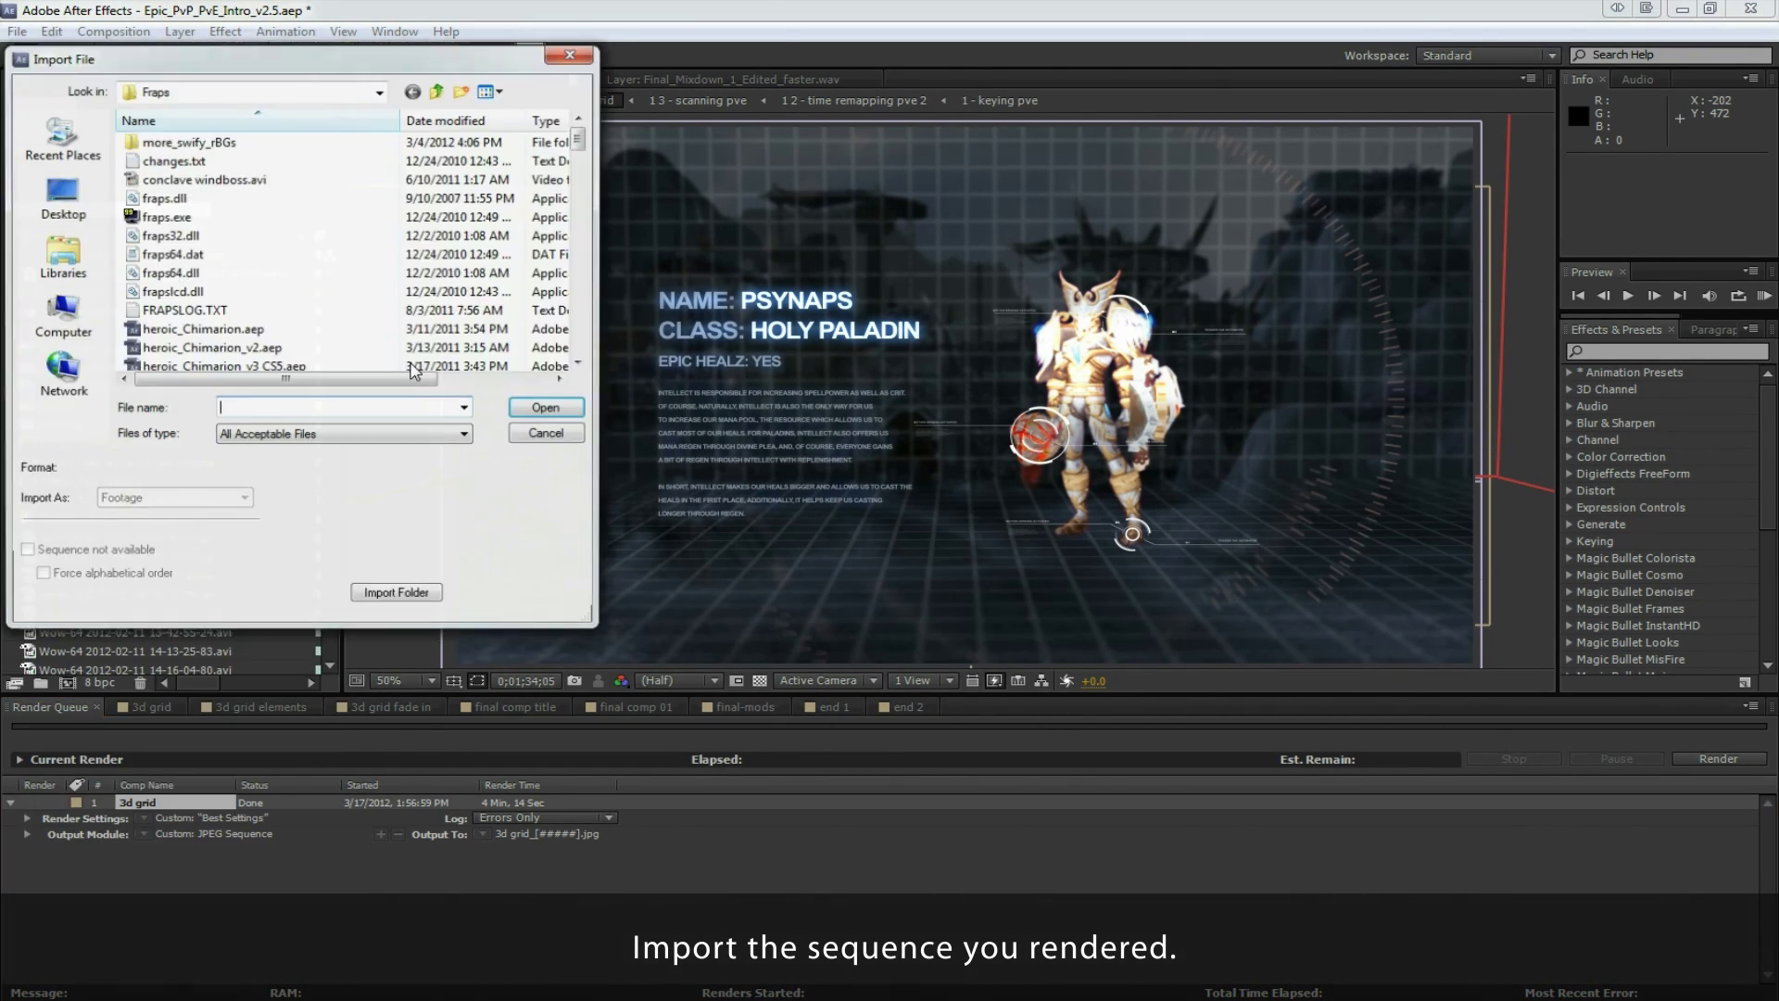
pyautogui.click(175, 178)
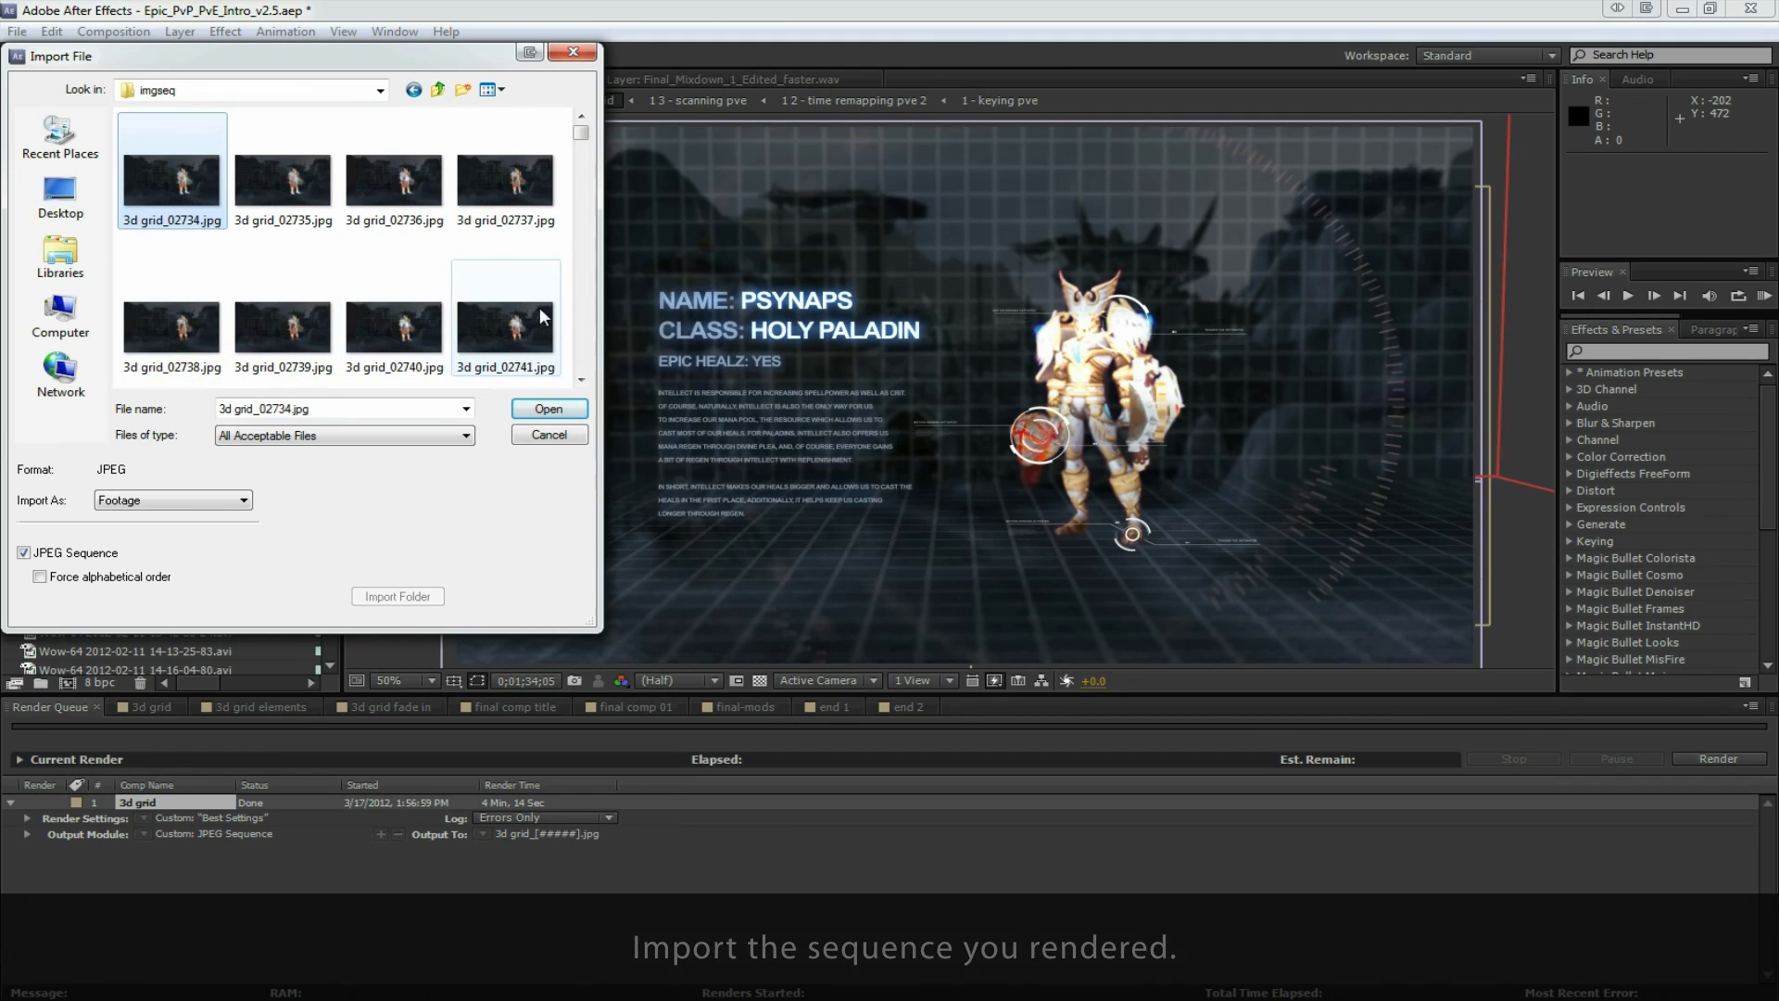
pyautogui.click(549, 409)
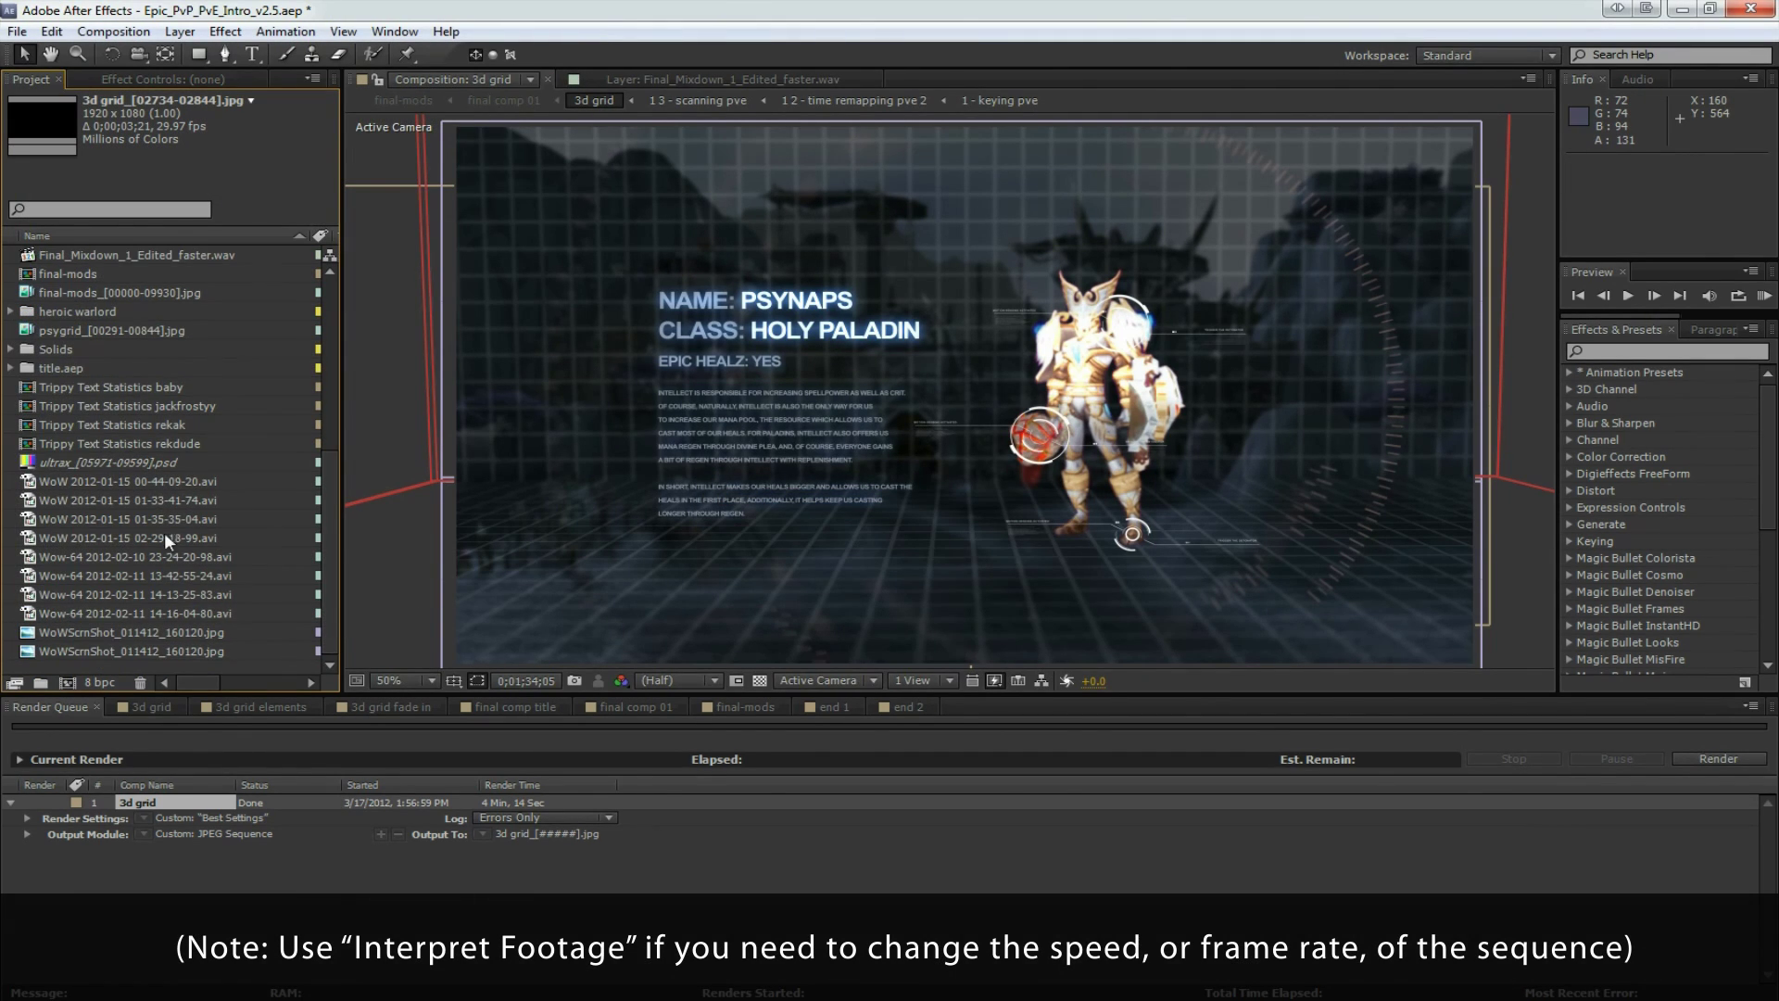
# Move the 3d grid footage into the 3v3 folder and preview final-mods from 0;00;15;04.
pyautogui.moveTo(99, 263); pyautogui.dragTo(69, 682)
pyautogui.press('space')
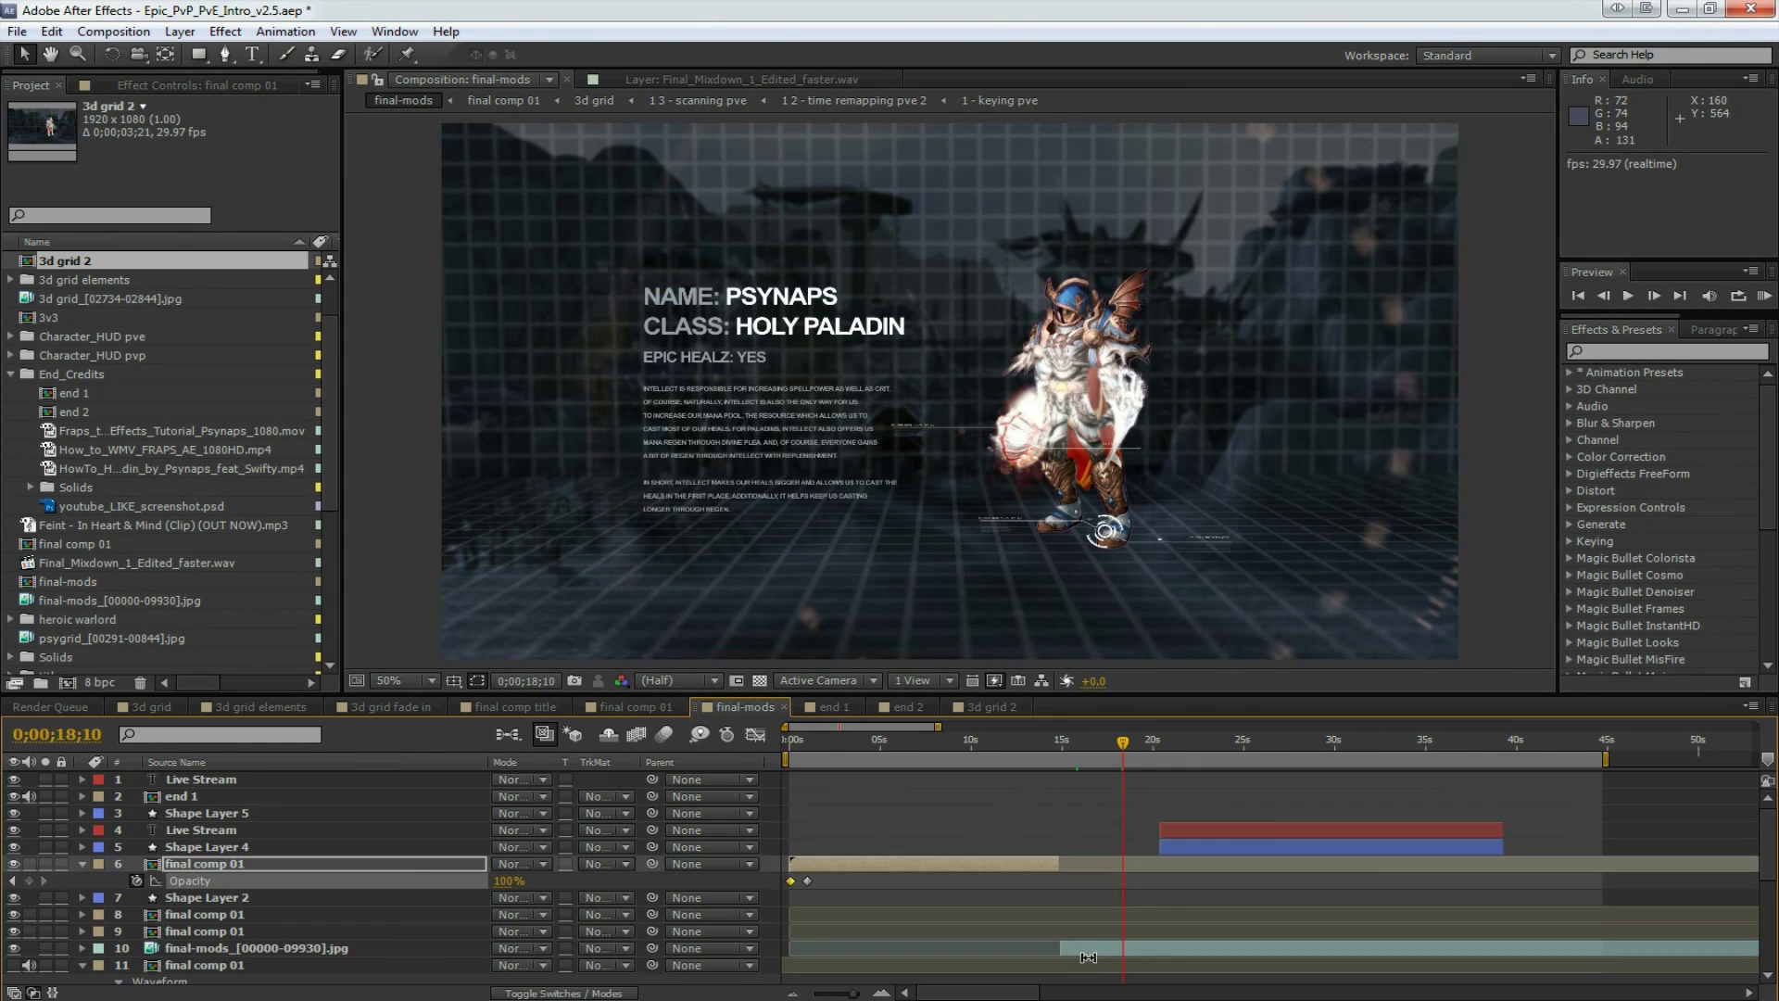
pyautogui.click(1081, 948)
pyautogui.moveTo(1113, 746)
pyautogui.mouseDown()
pyautogui.moveTo(1094, 749)
pyautogui.moveTo(1136, 749)
pyautogui.moveTo(1073, 760)
pyautogui.moveTo(1175, 747)
pyautogui.moveTo(1076, 747)
pyautogui.mouseUp()
pyautogui.scroll(2, 1003, 474)
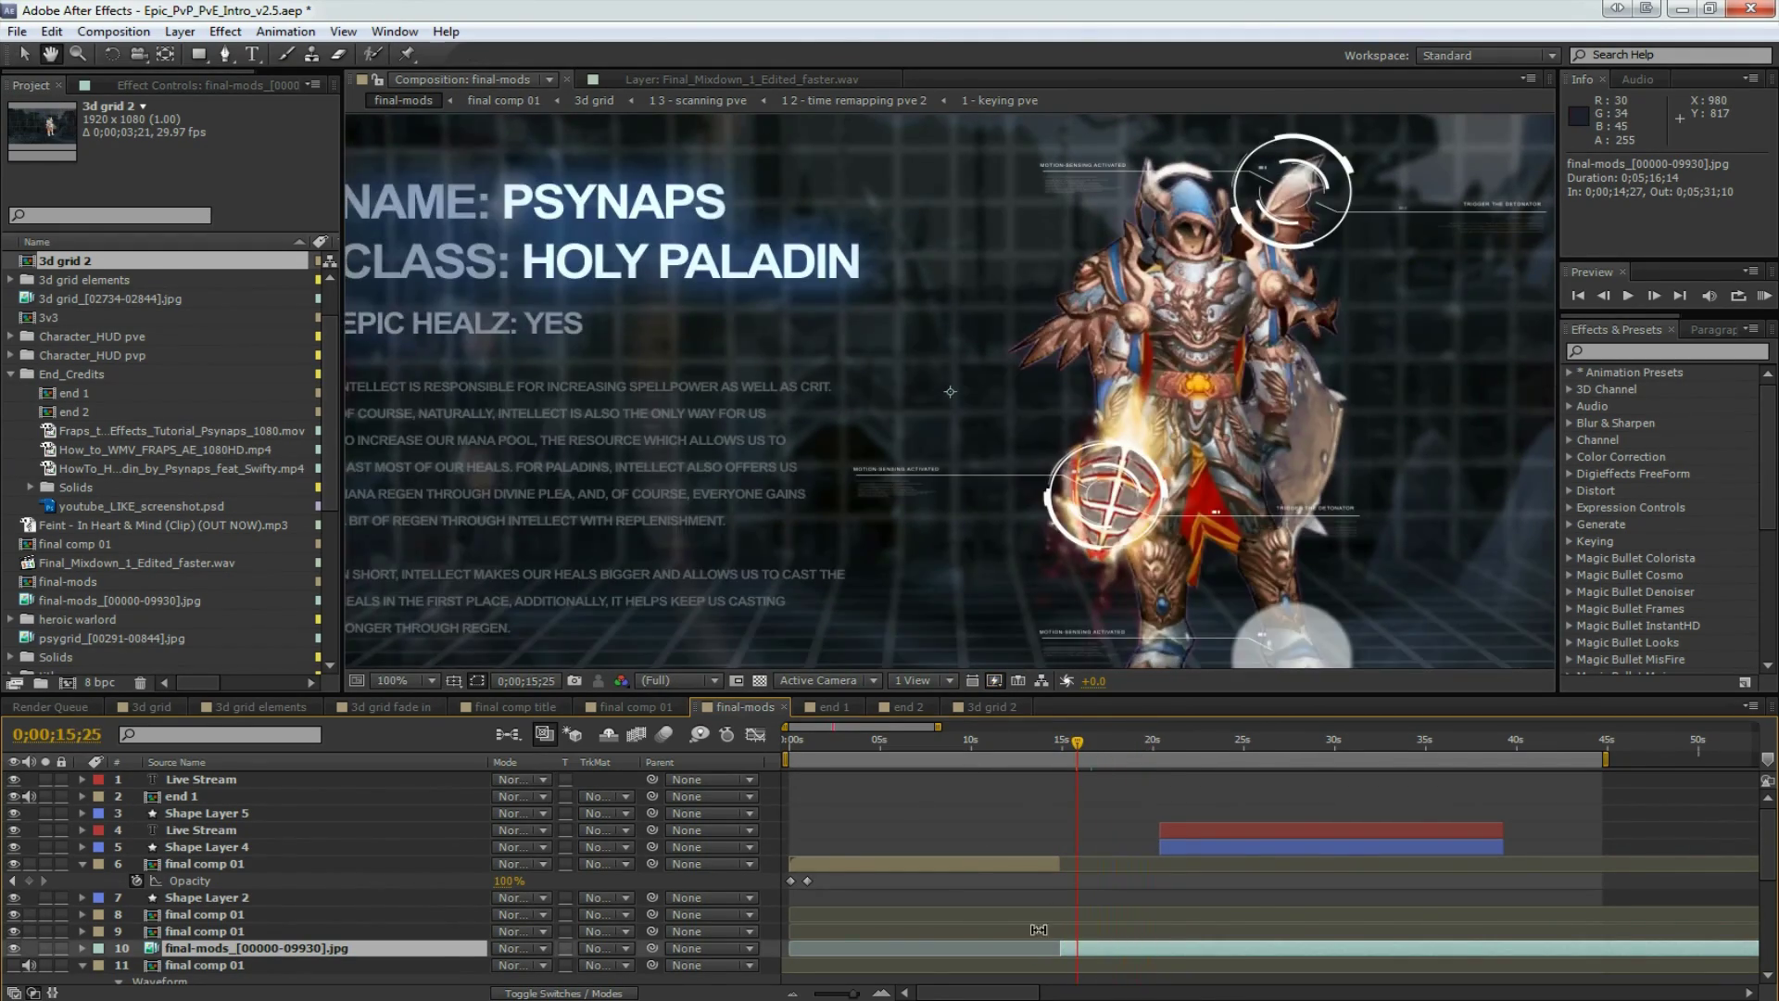
pyautogui.press('space')
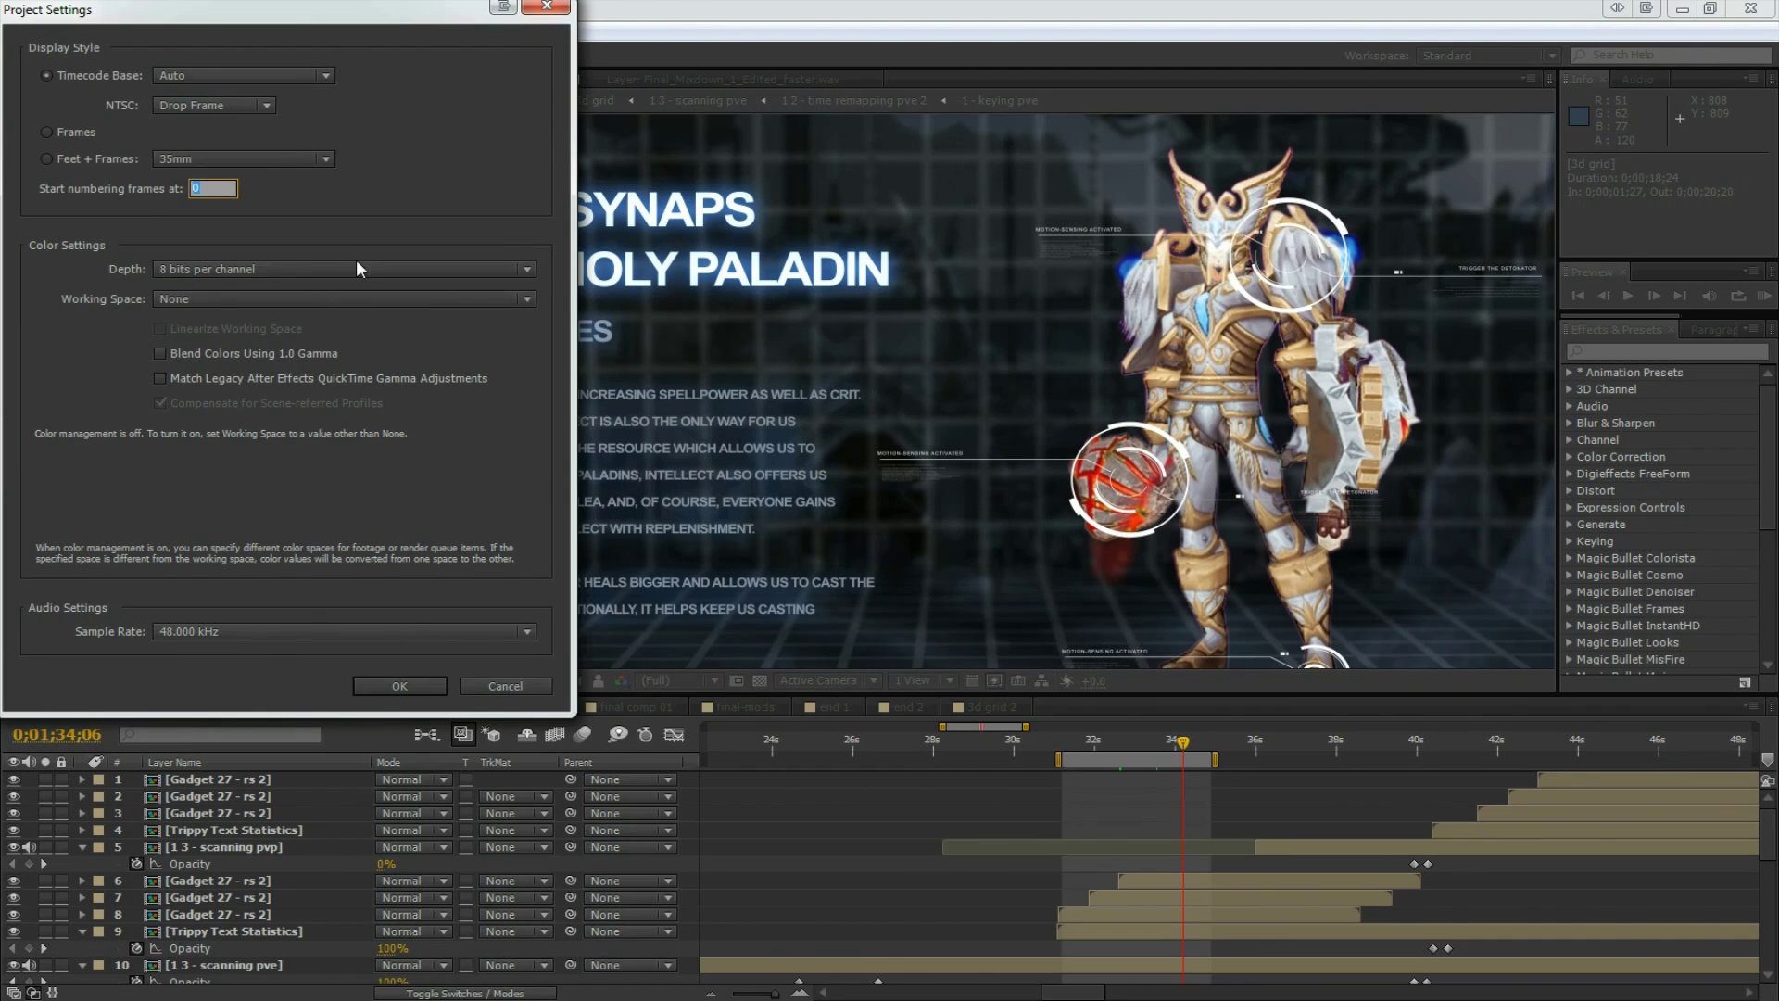
# Set the project depth to 16 bits per channel and queue the 3d grid comp again.
pyautogui.click(337, 267)
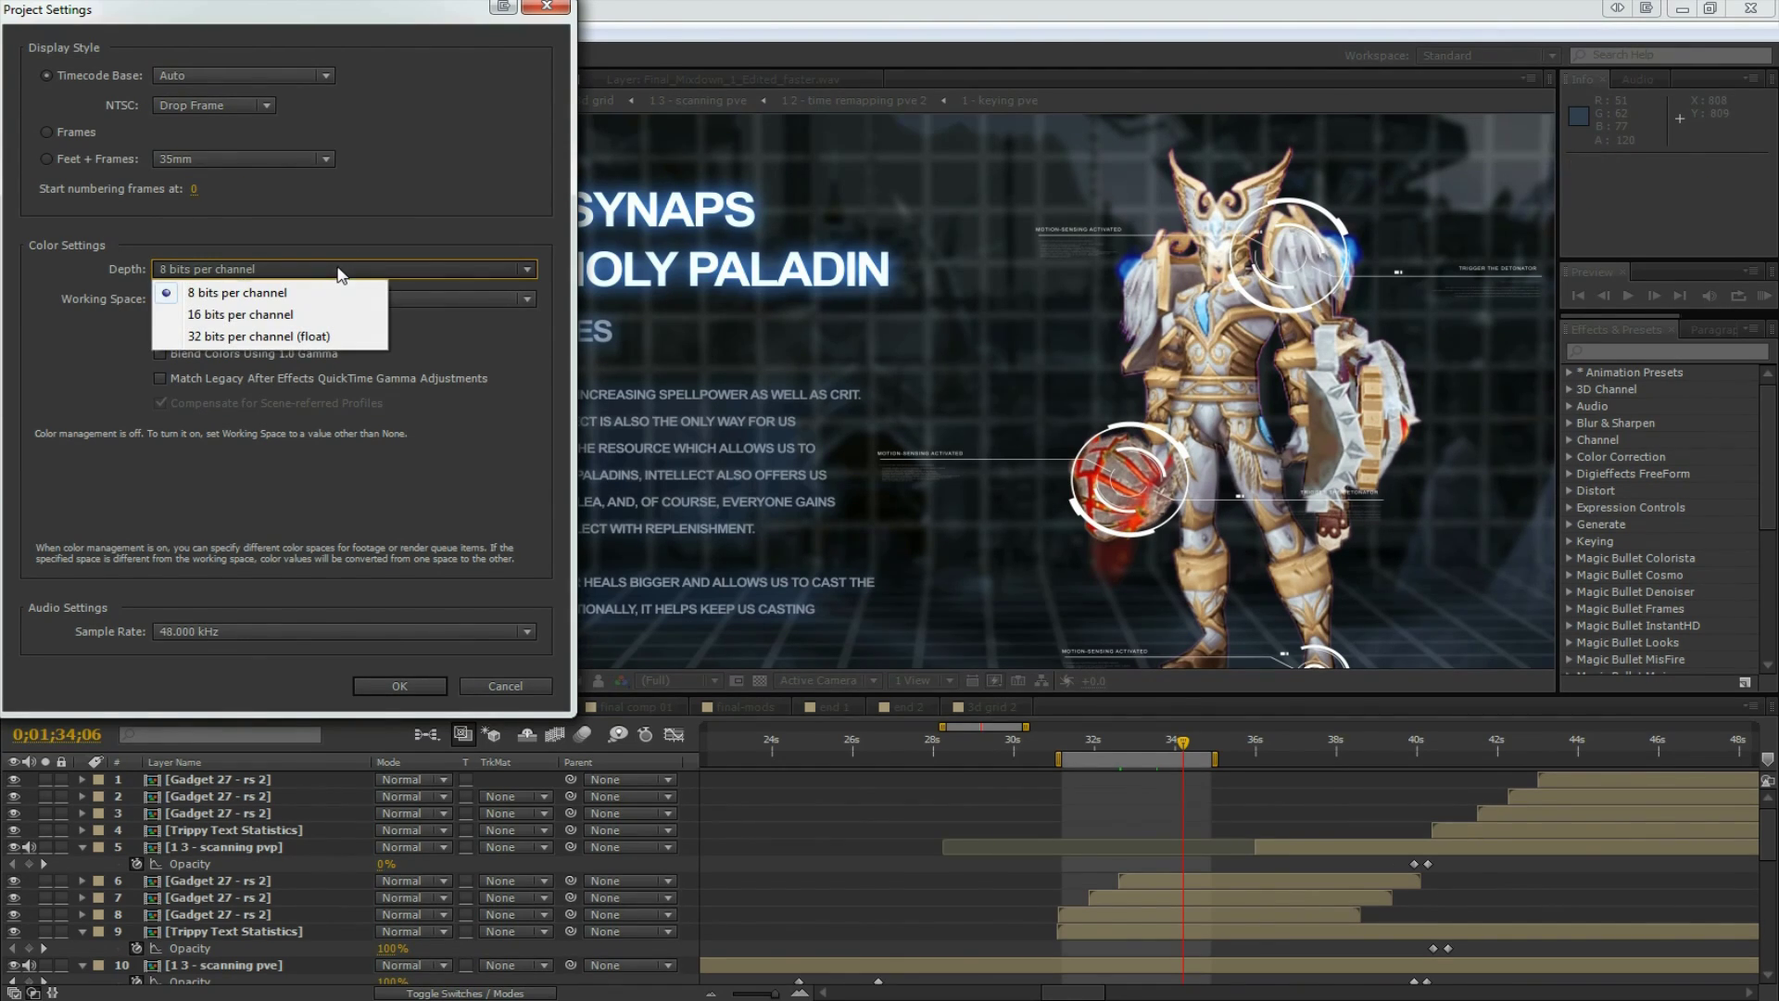
pyautogui.click(239, 314)
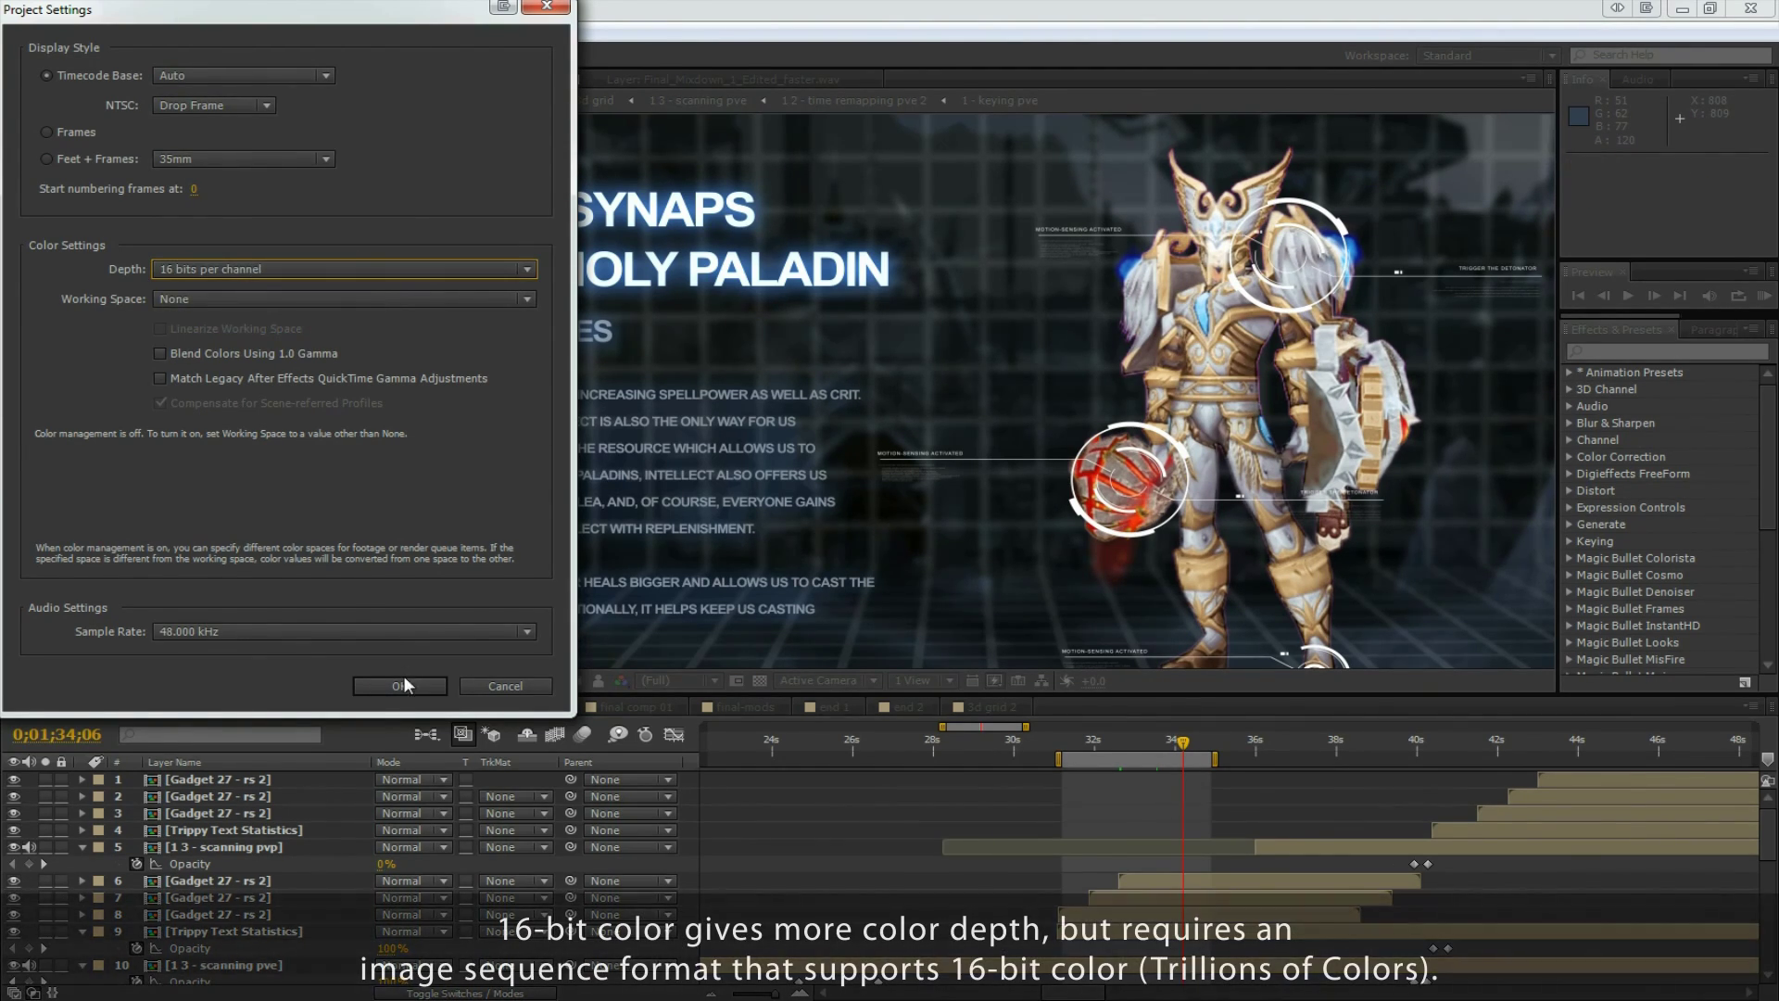
pyautogui.click(396, 685)
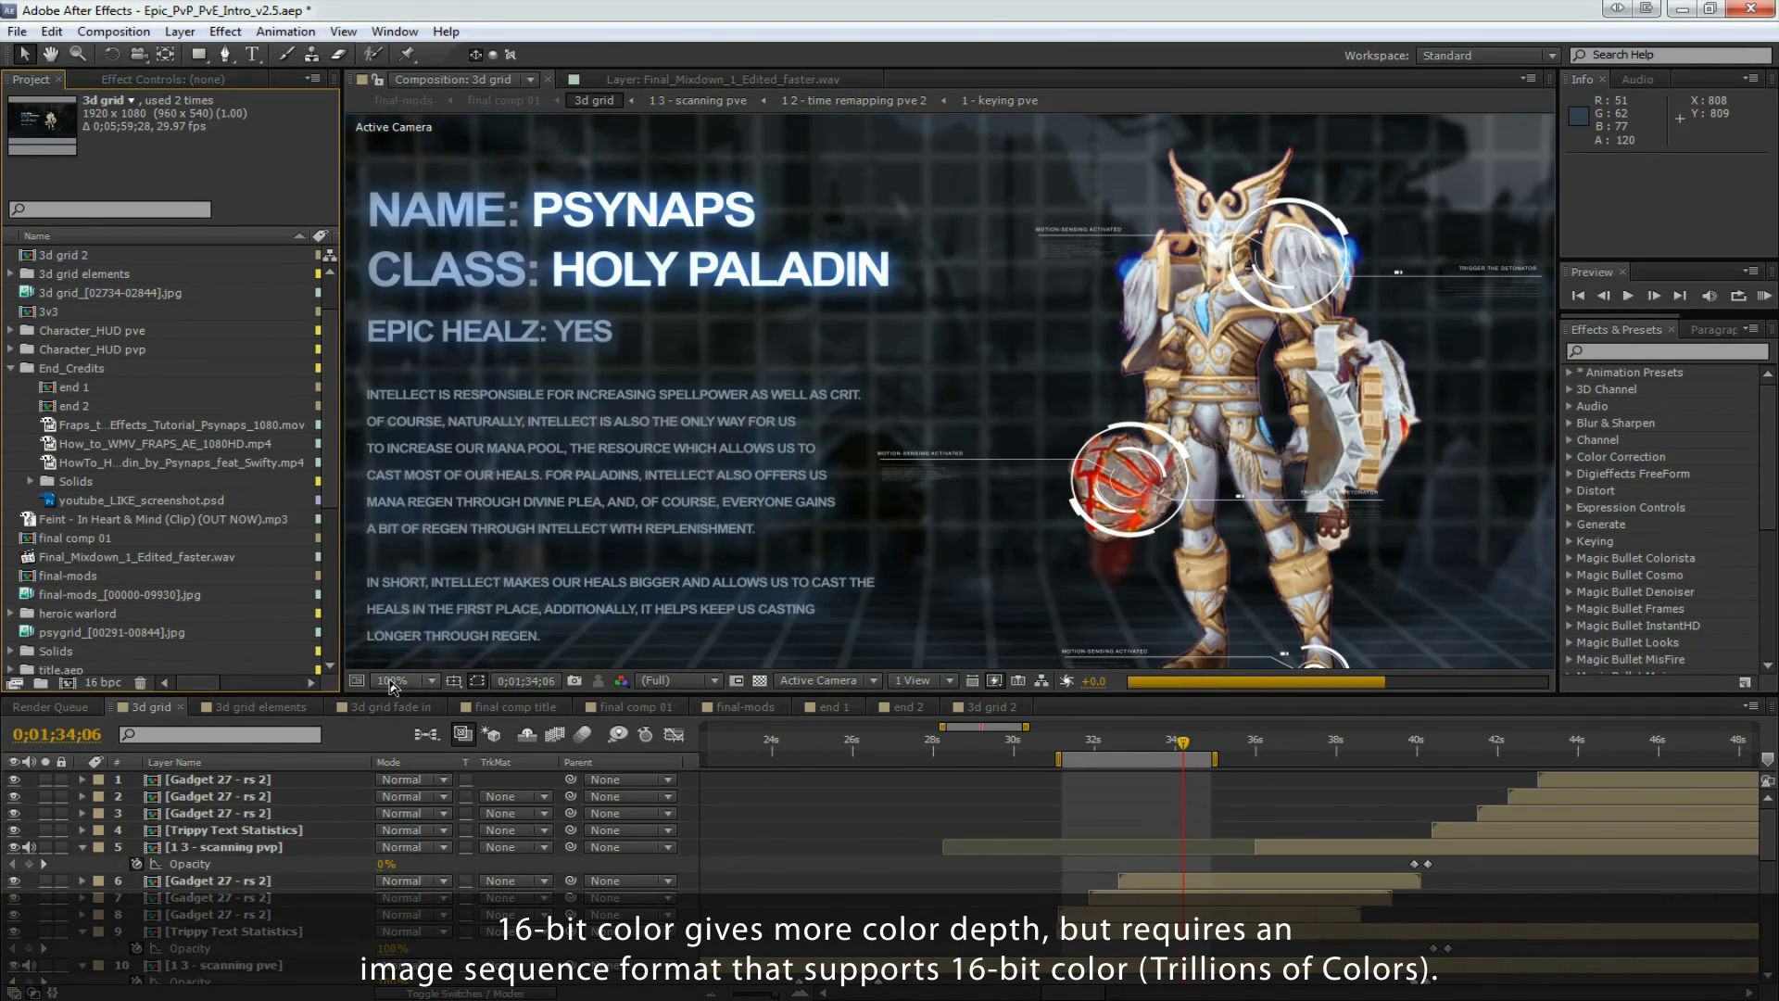
pyautogui.hotkey('ctrl', 'm')
# Set the new render's output to Photoshop Sequence at Trillions of Colors depth.
pyautogui.click(168, 883)
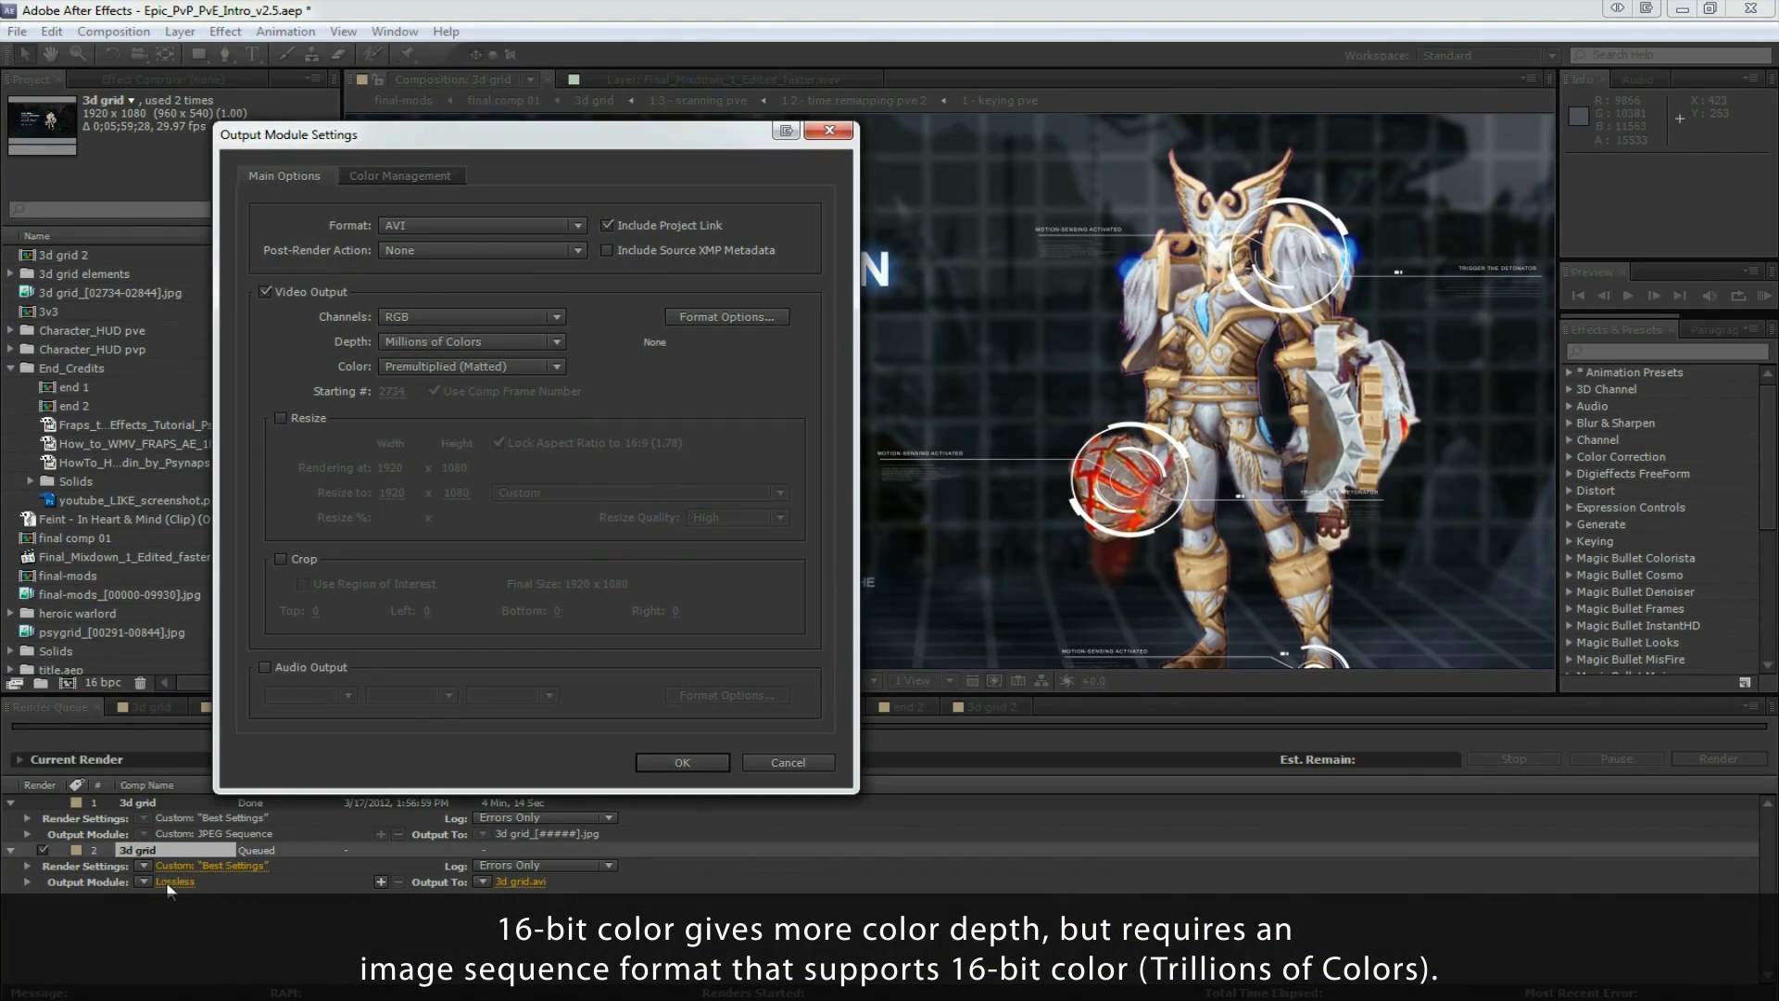
pyautogui.click(464, 226)
pyautogui.click(468, 446)
pyautogui.click(475, 602)
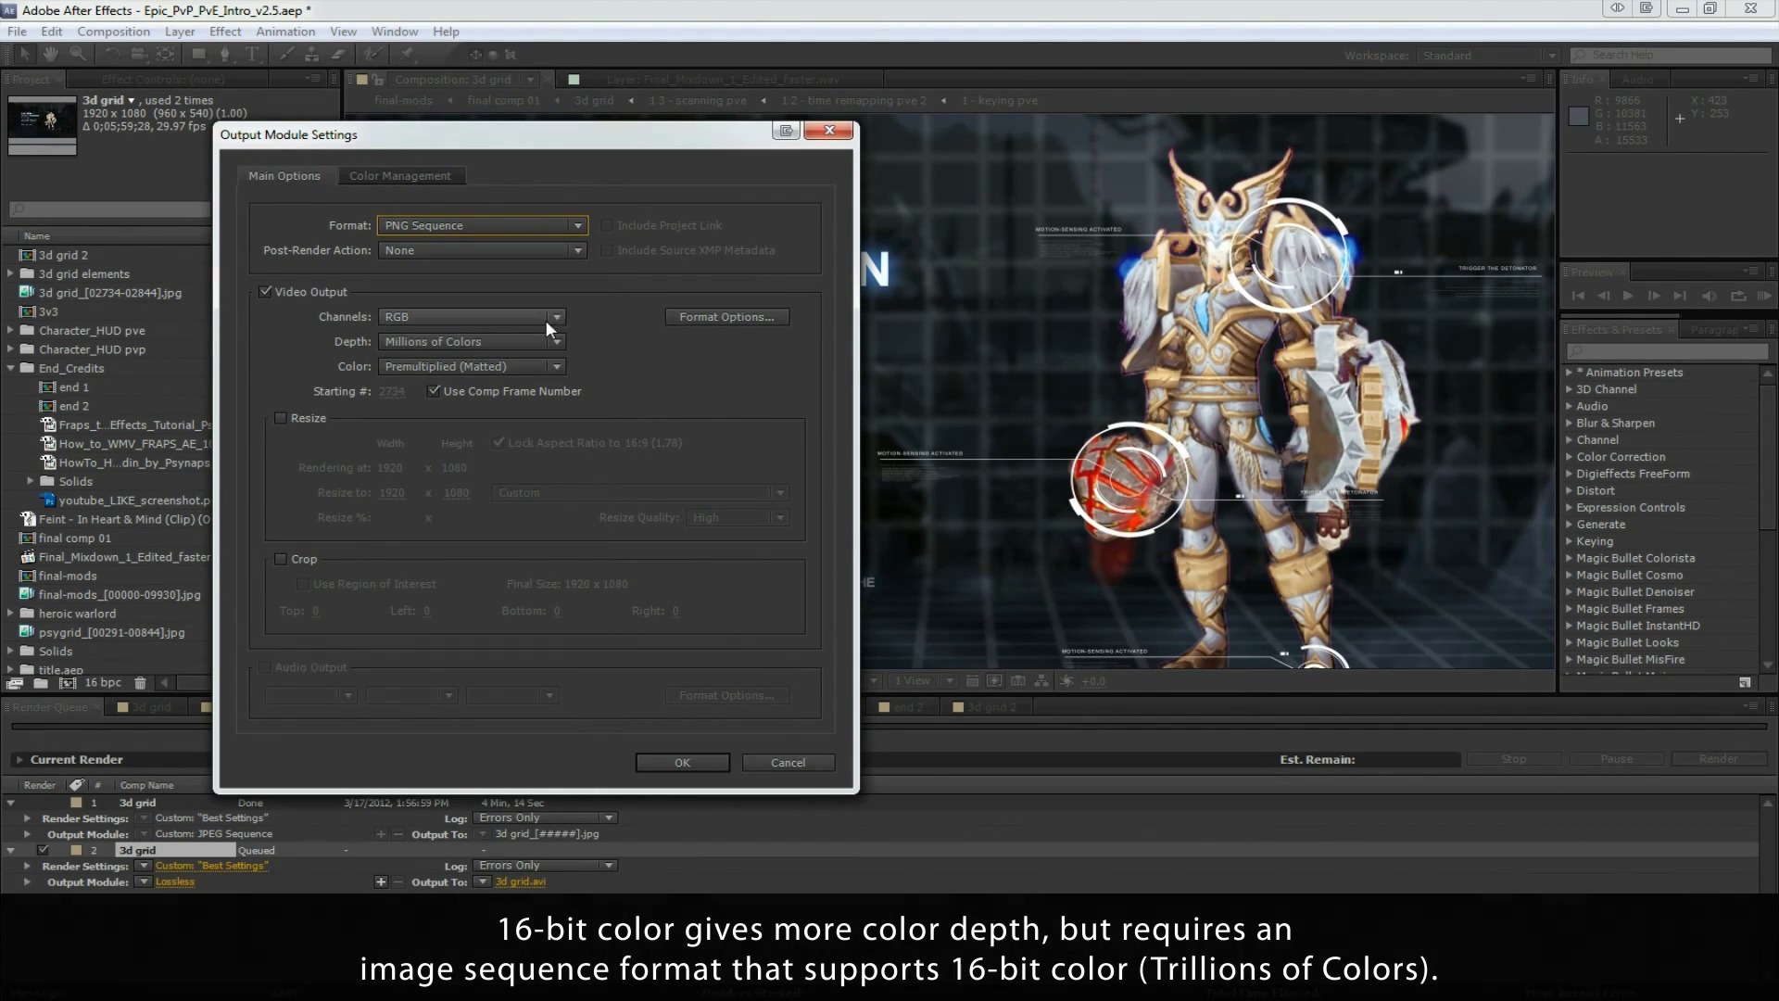
pyautogui.click(525, 343)
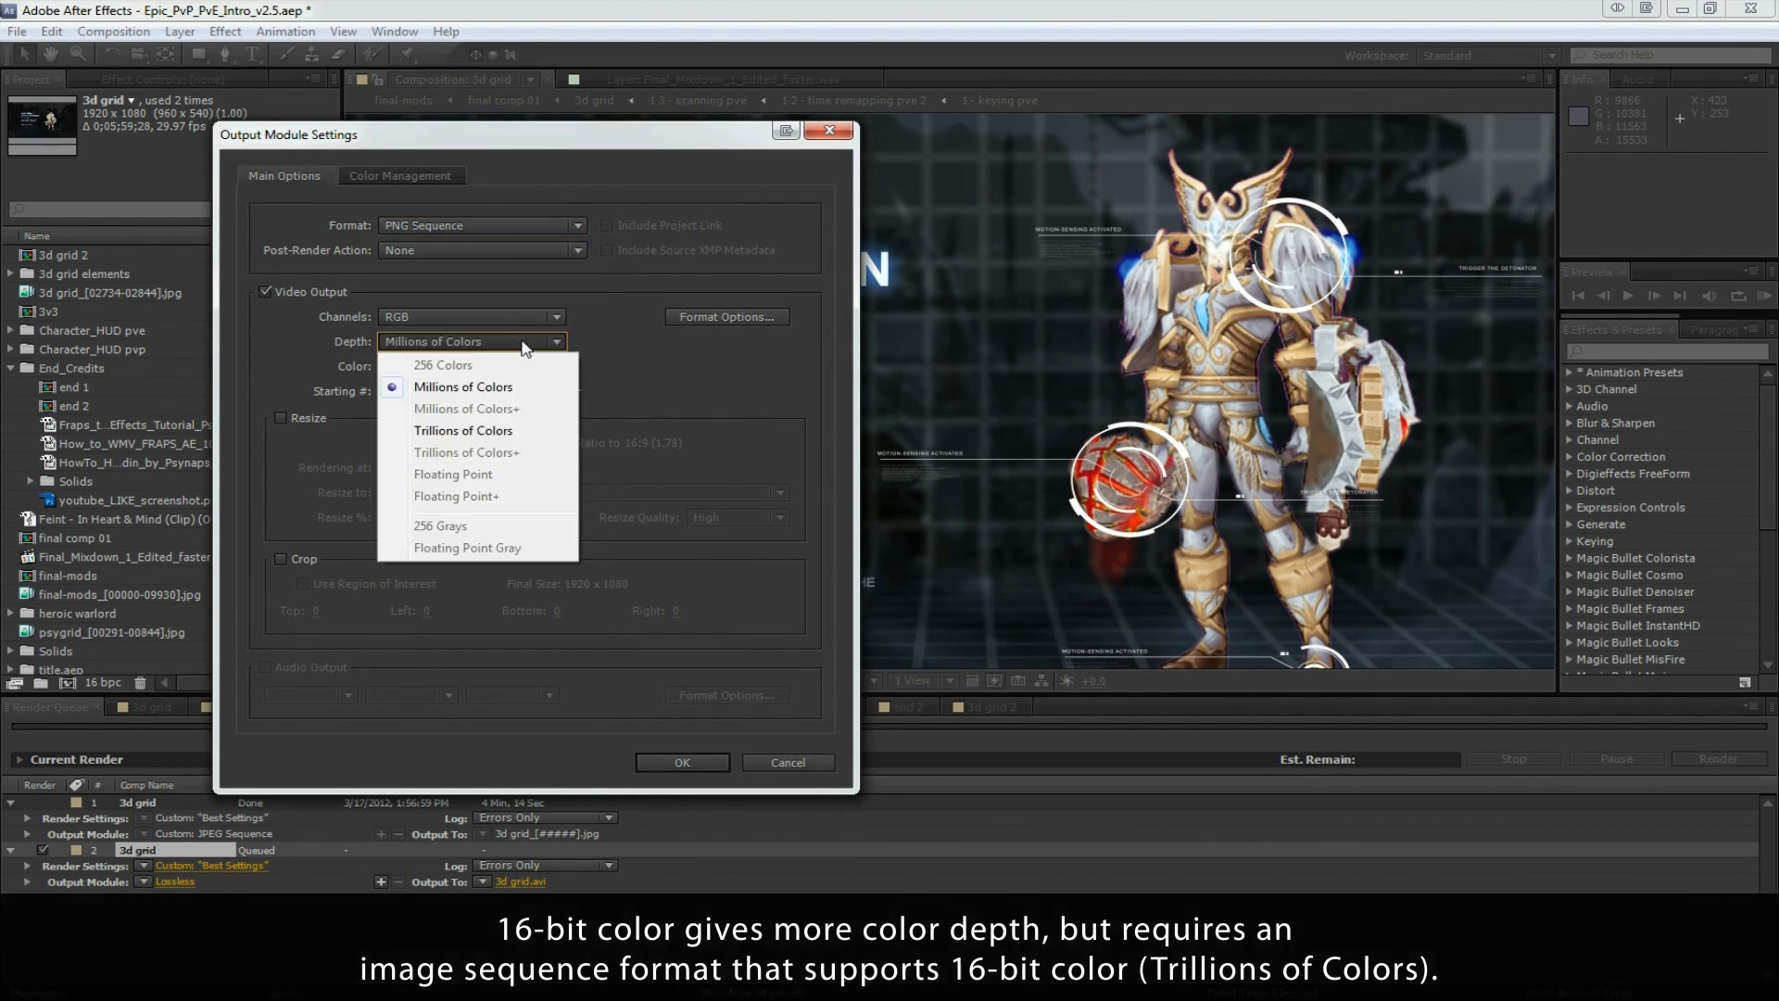
pyautogui.click(533, 432)
pyautogui.click(481, 226)
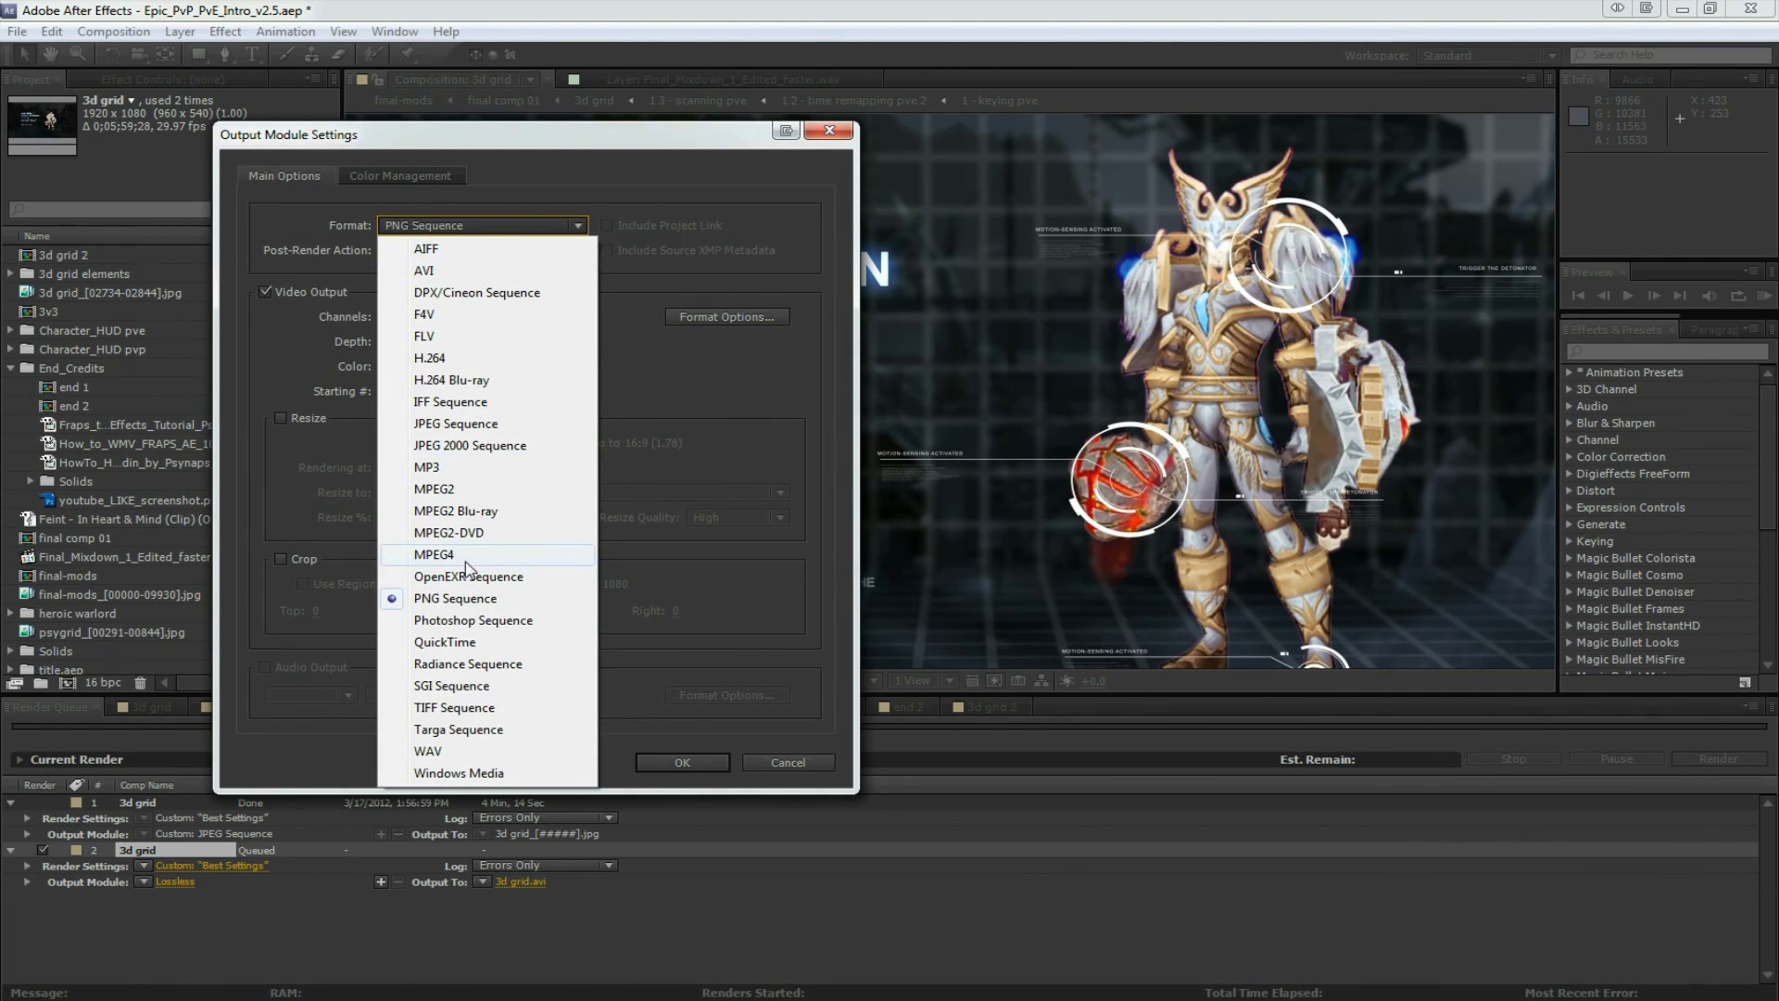
pyautogui.click(473, 620)
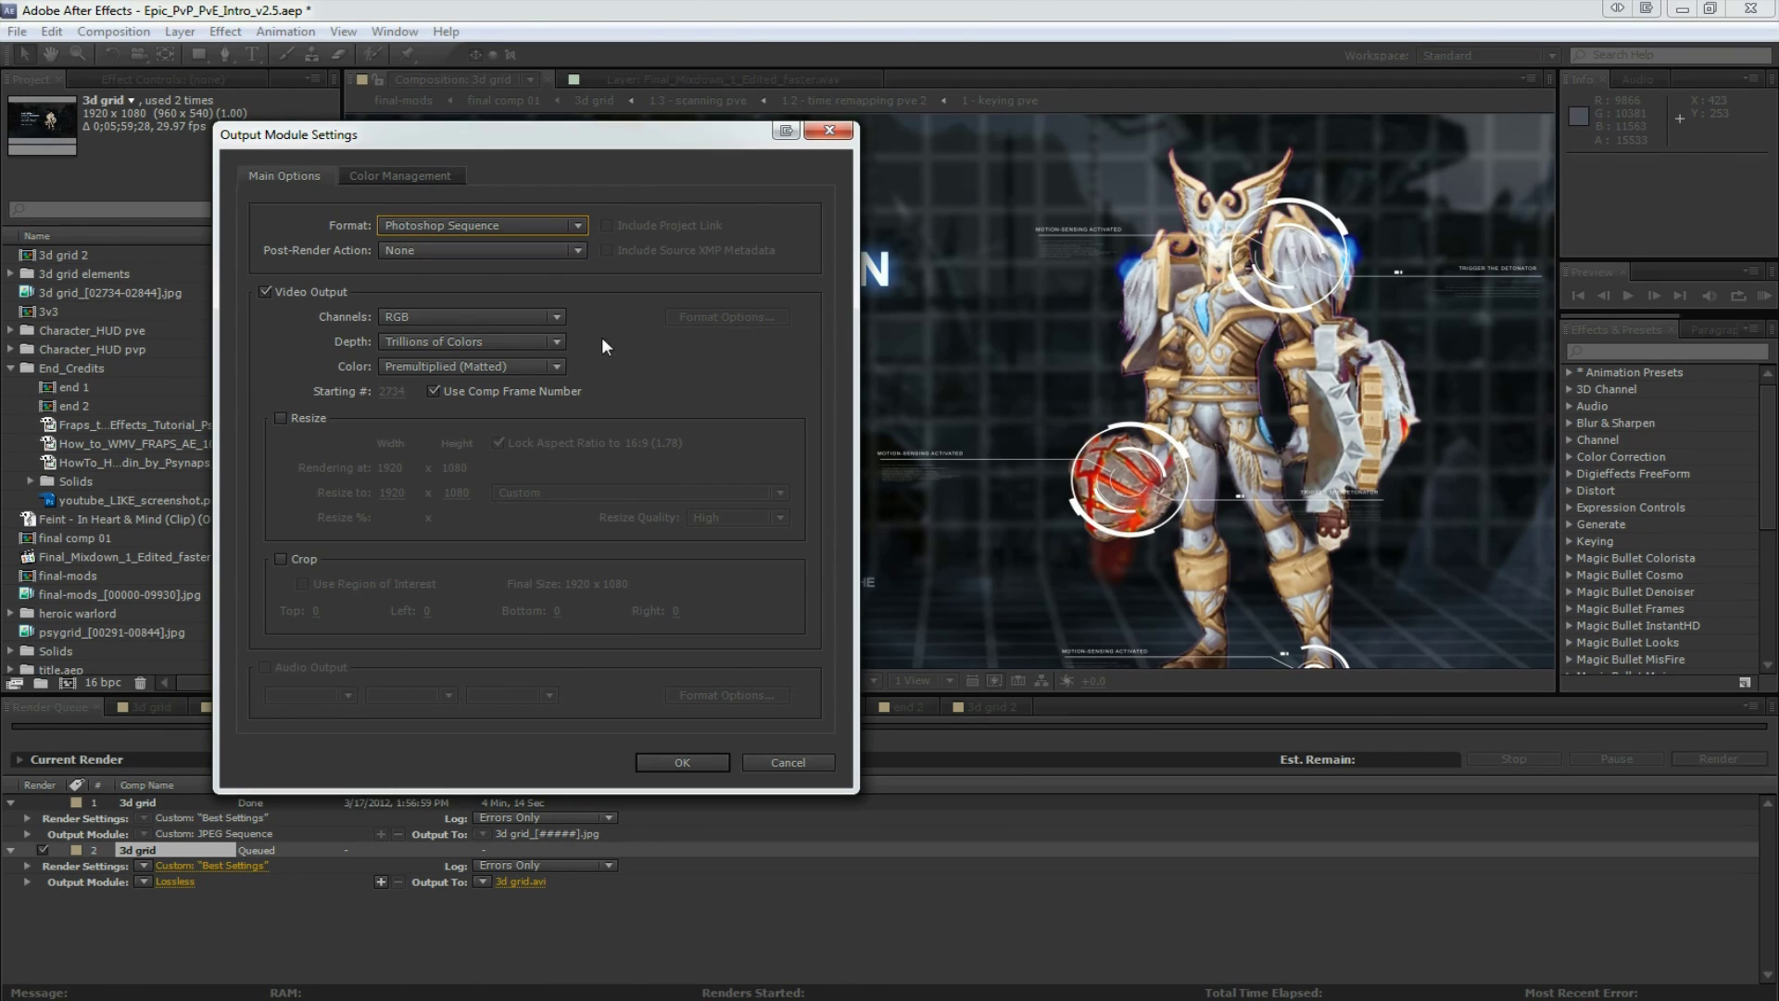
pyautogui.click(521, 343)
pyautogui.click(470, 437)
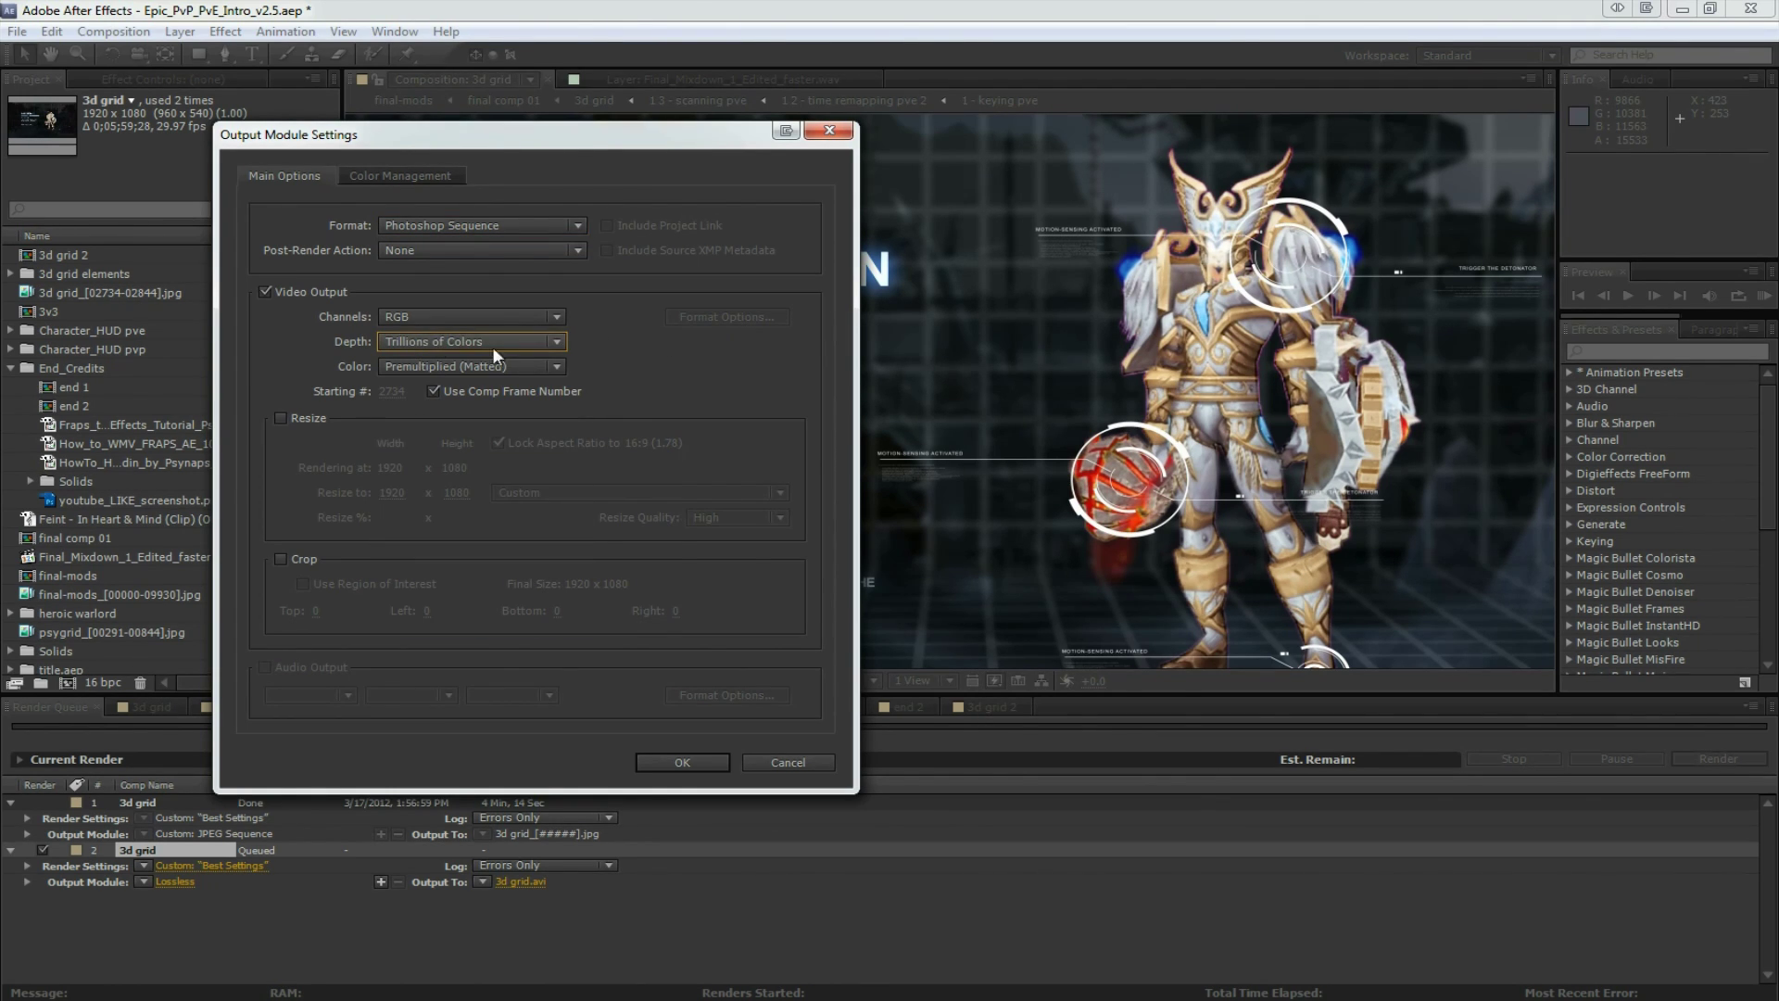
pyautogui.click(671, 760)
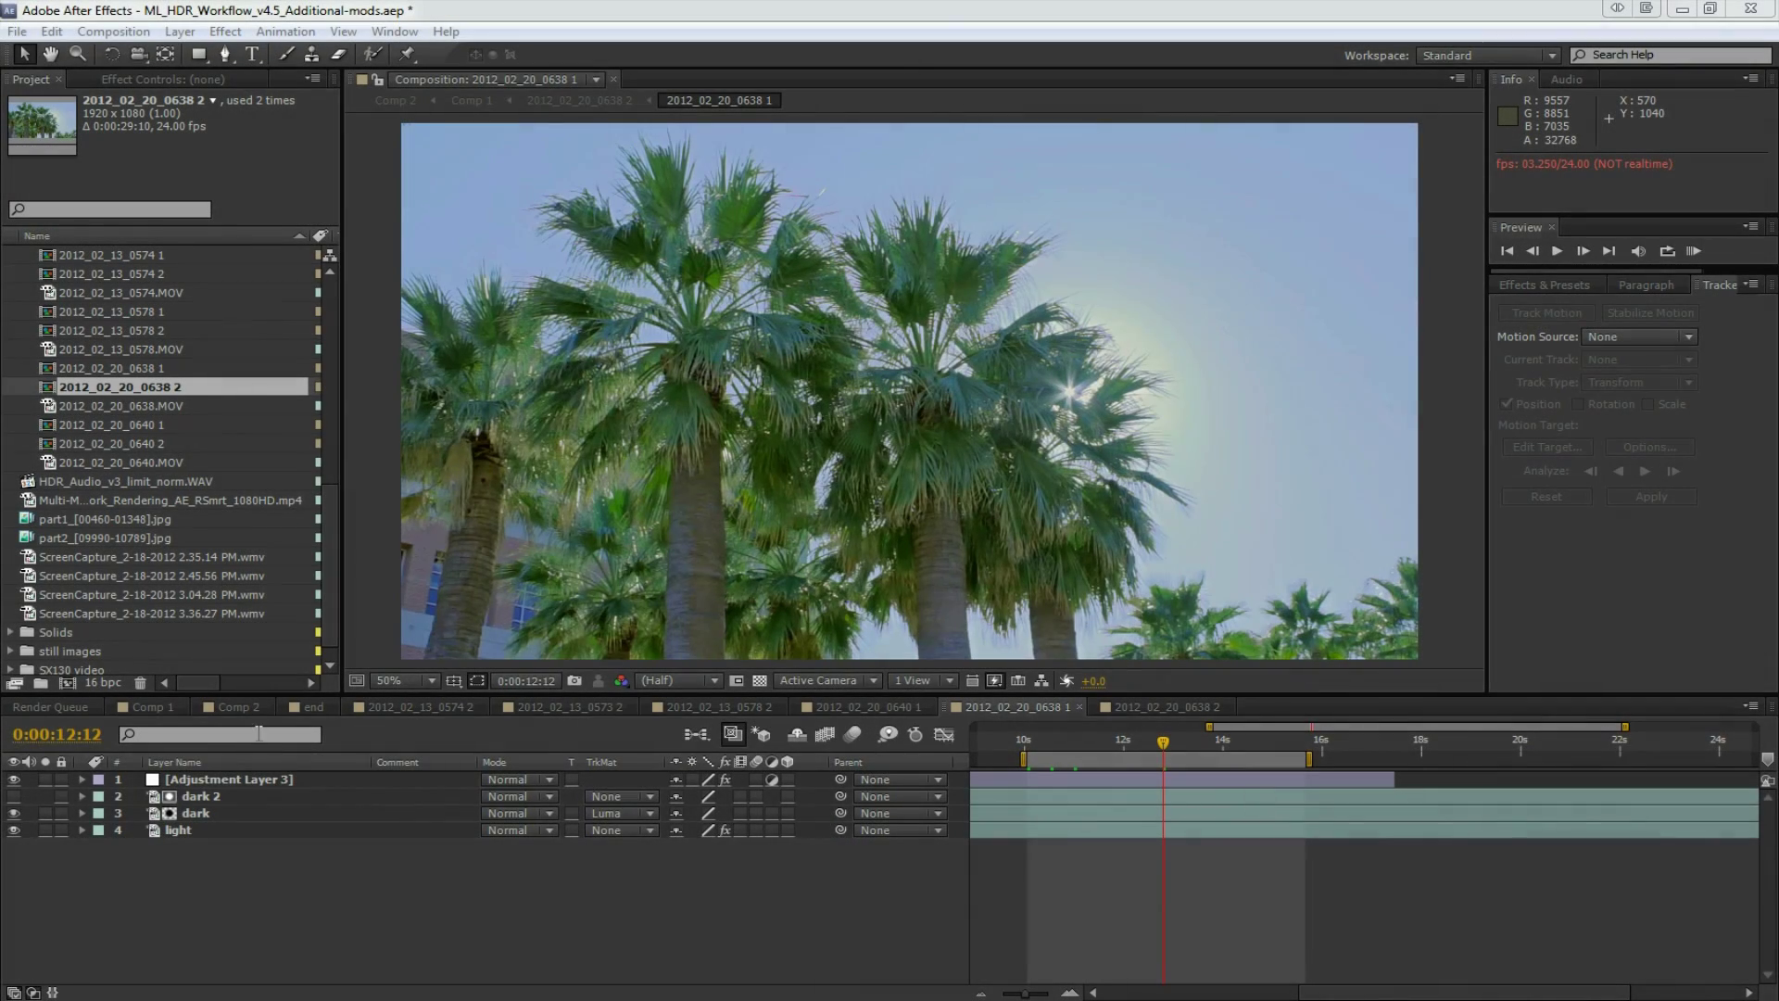
# Keep the HDR project at 16 bits per channel in Project Settings.
pyautogui.click(95, 682)
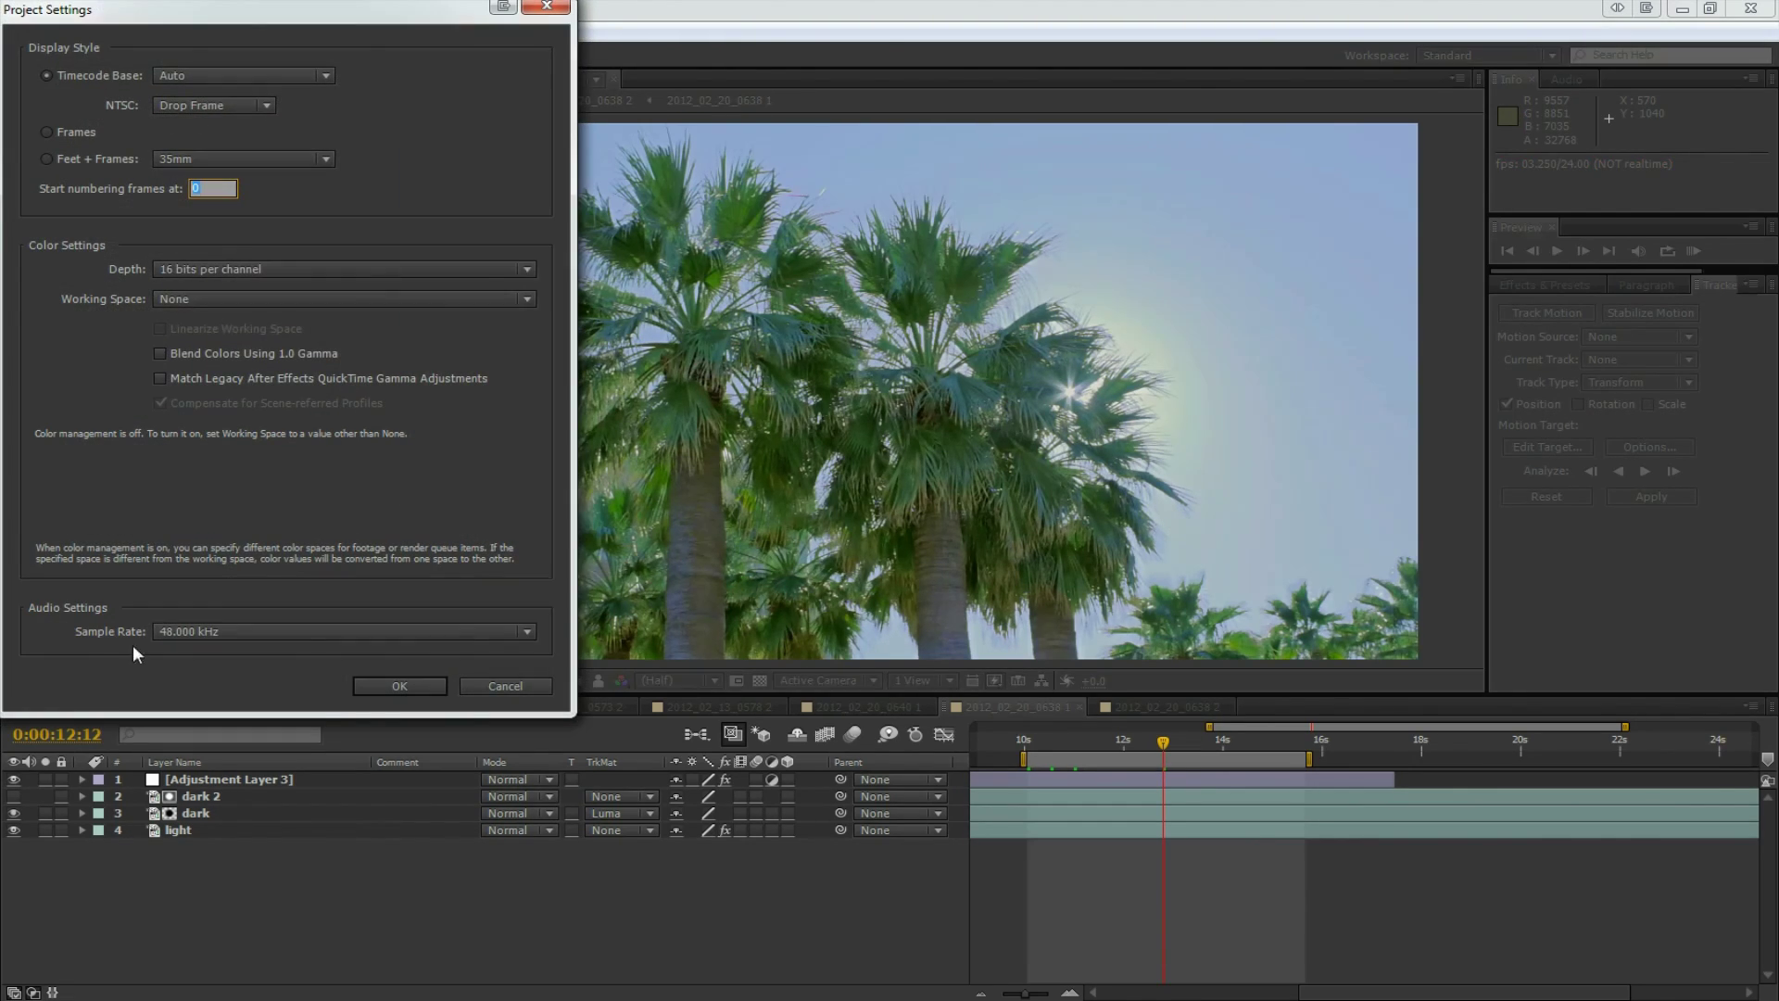
pyautogui.click(249, 269)
pyautogui.click(209, 315)
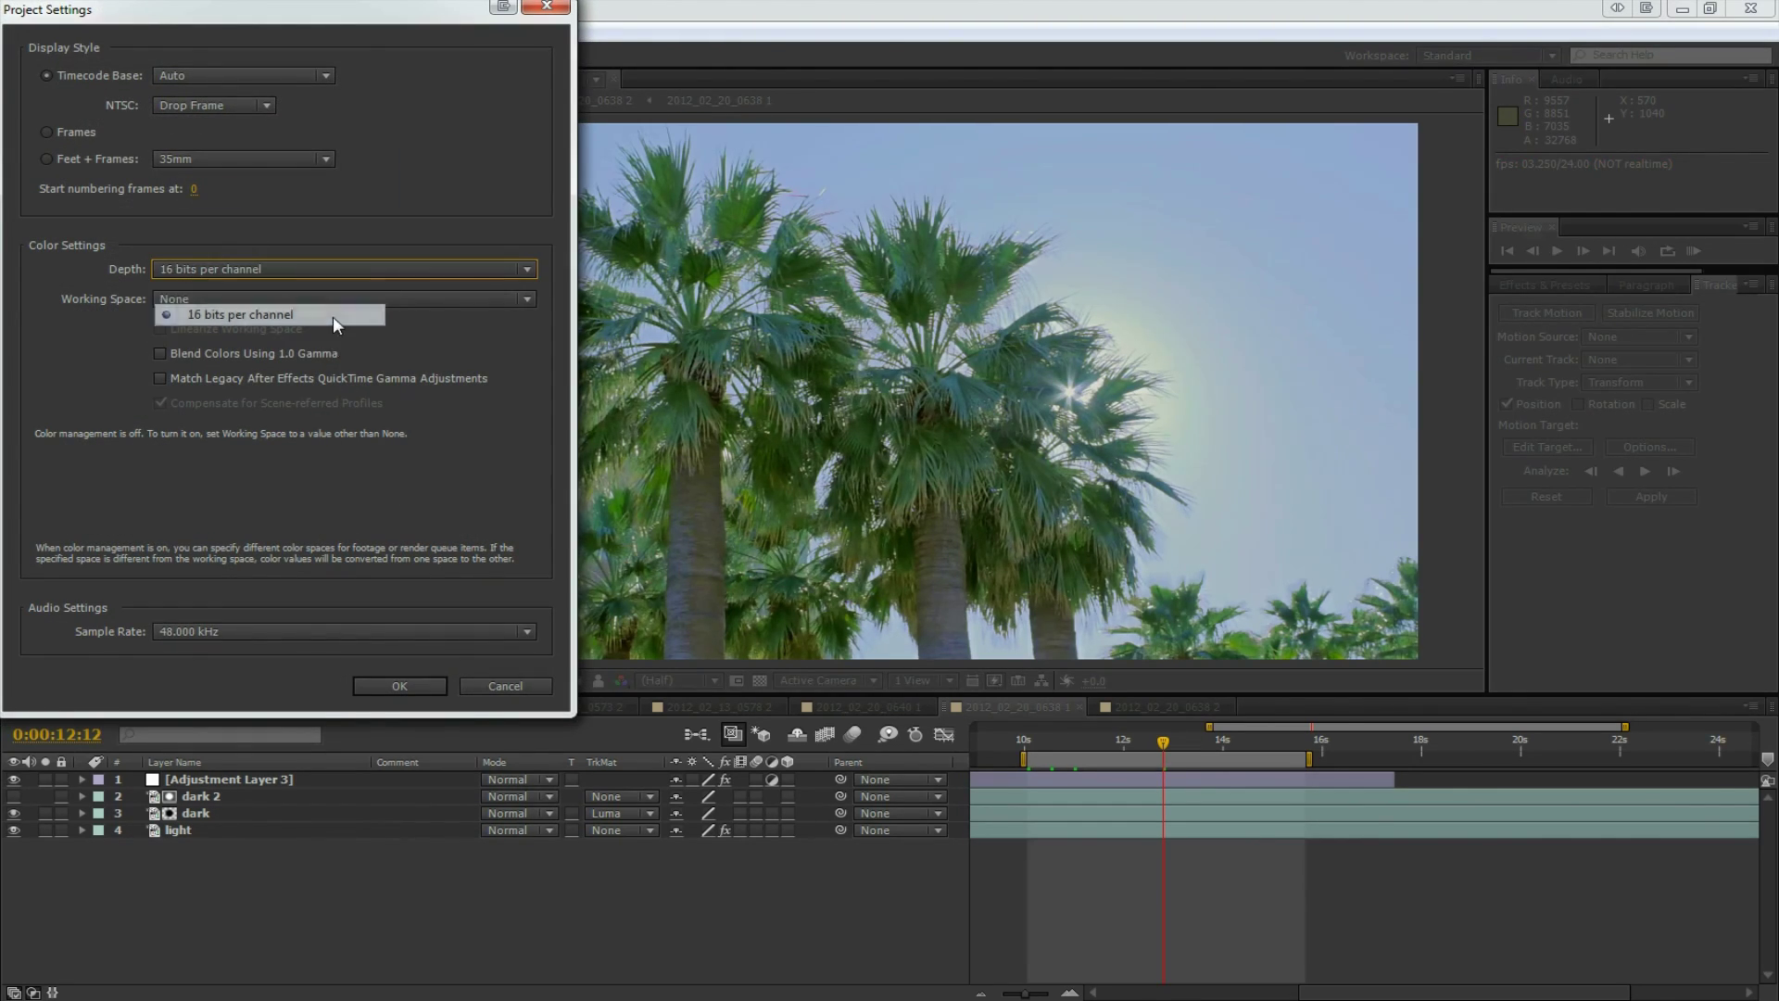
pyautogui.click(402, 683)
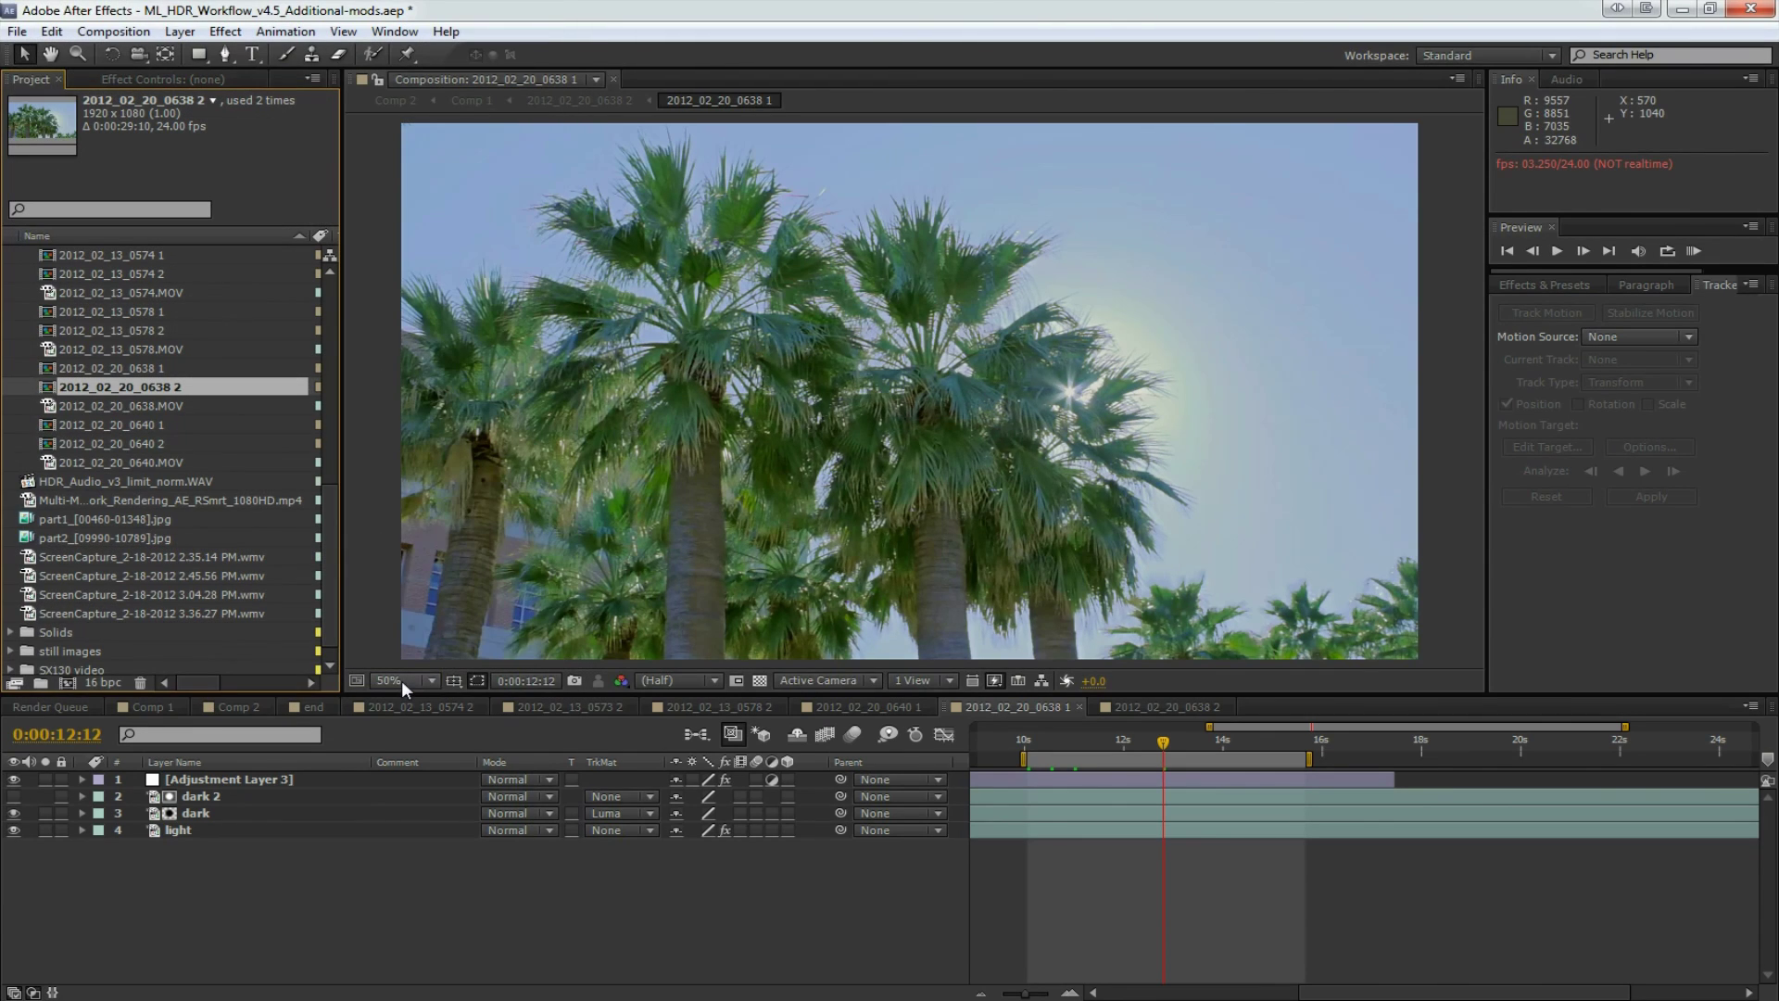
# Inspect the palm footage's bright sky at 100%, then switch to the 2012_02_20_0638 2 comp.
pyautogui.press('/')
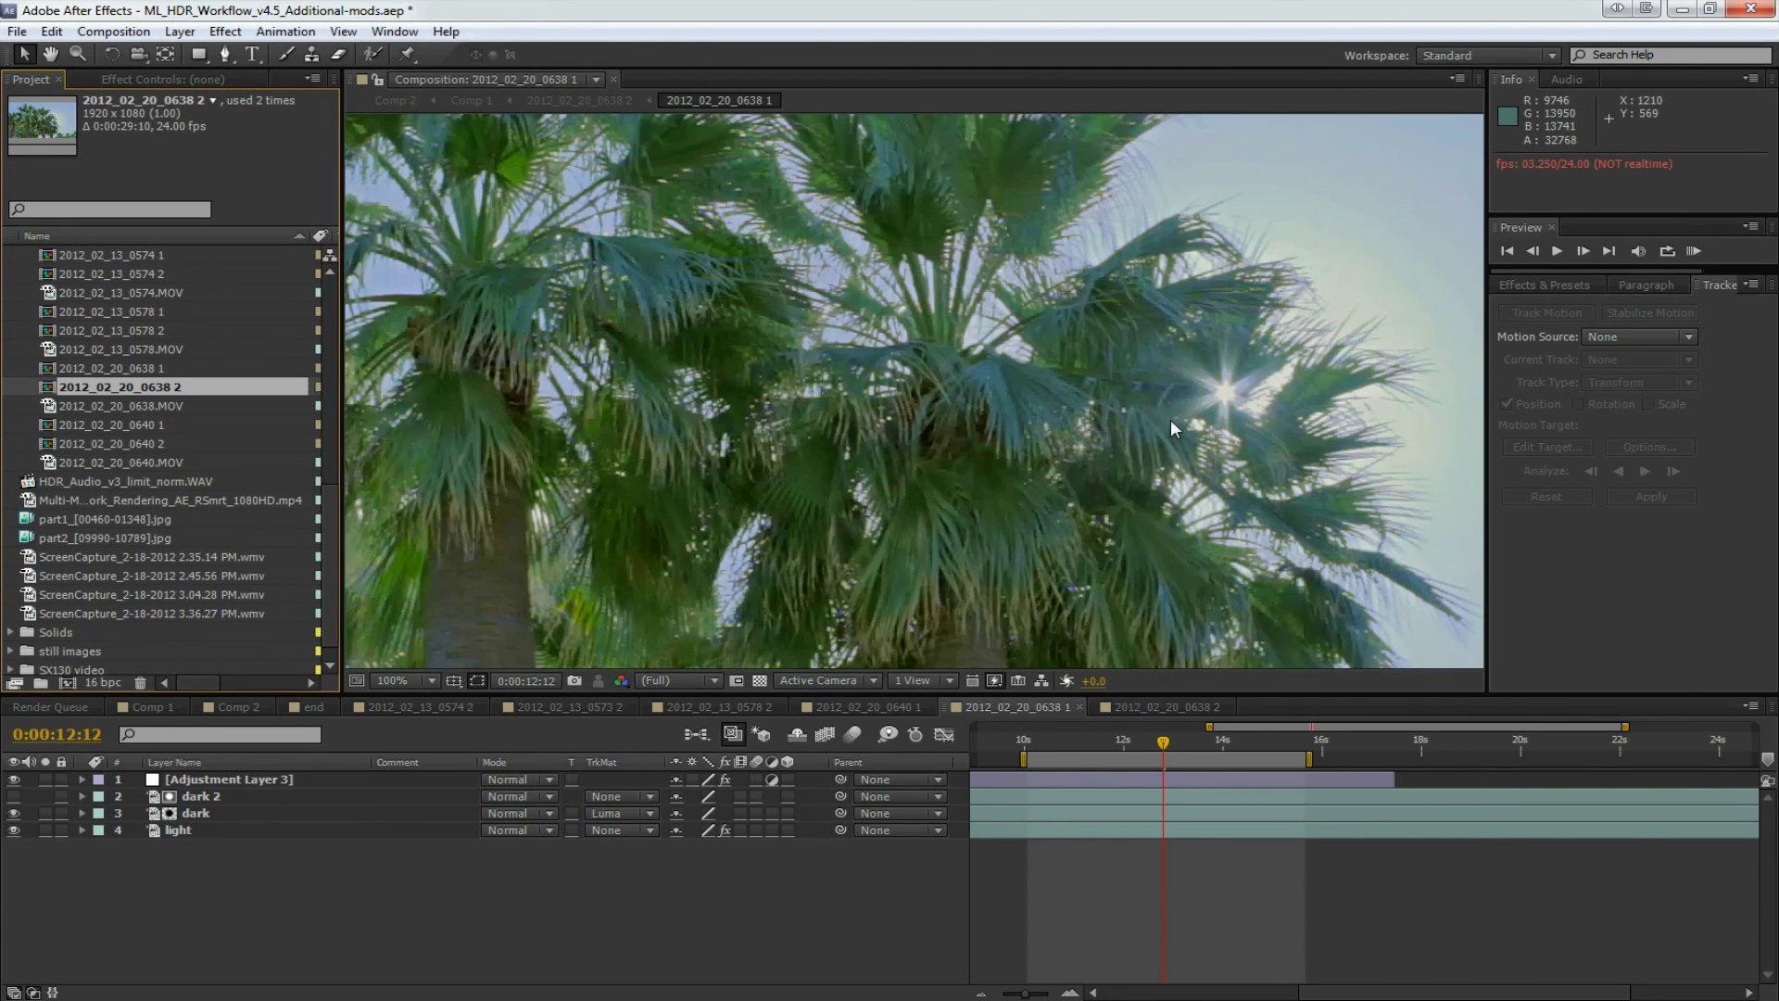
pyautogui.press('h')
pyautogui.moveTo(1298, 393); pyautogui.dragTo(723, 373)
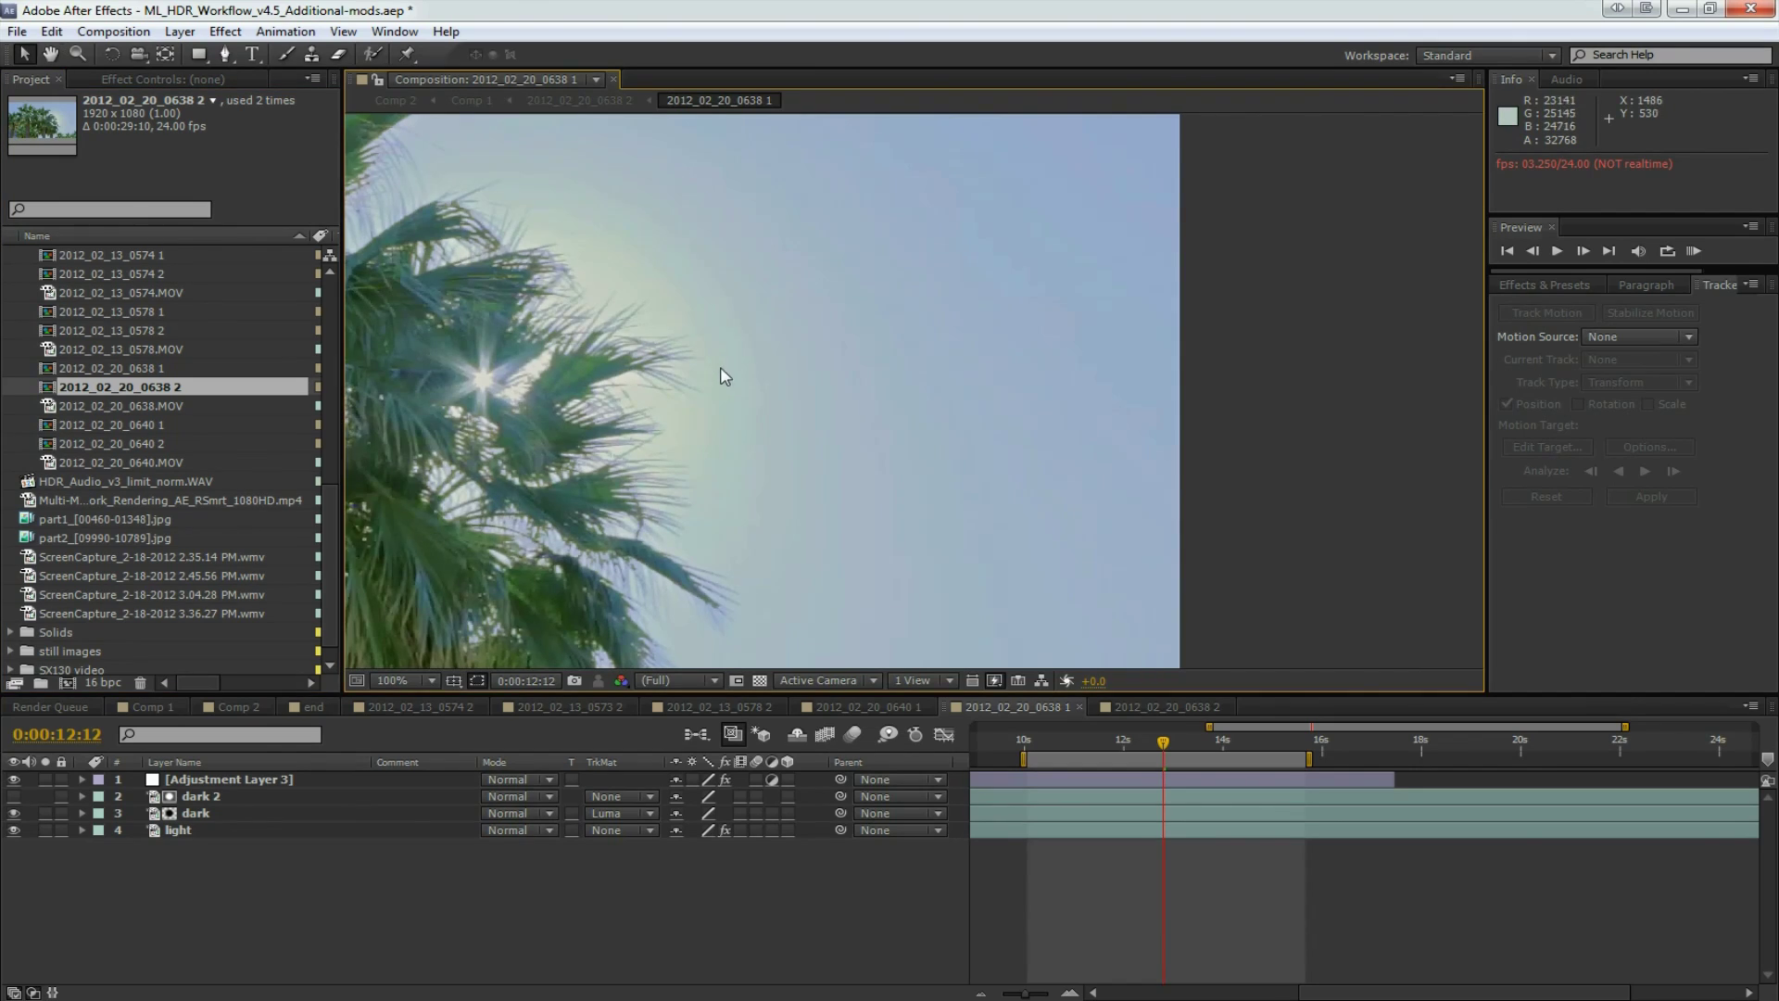
pyautogui.scroll(1, 723, 373)
pyautogui.scroll(-2, 755, 371)
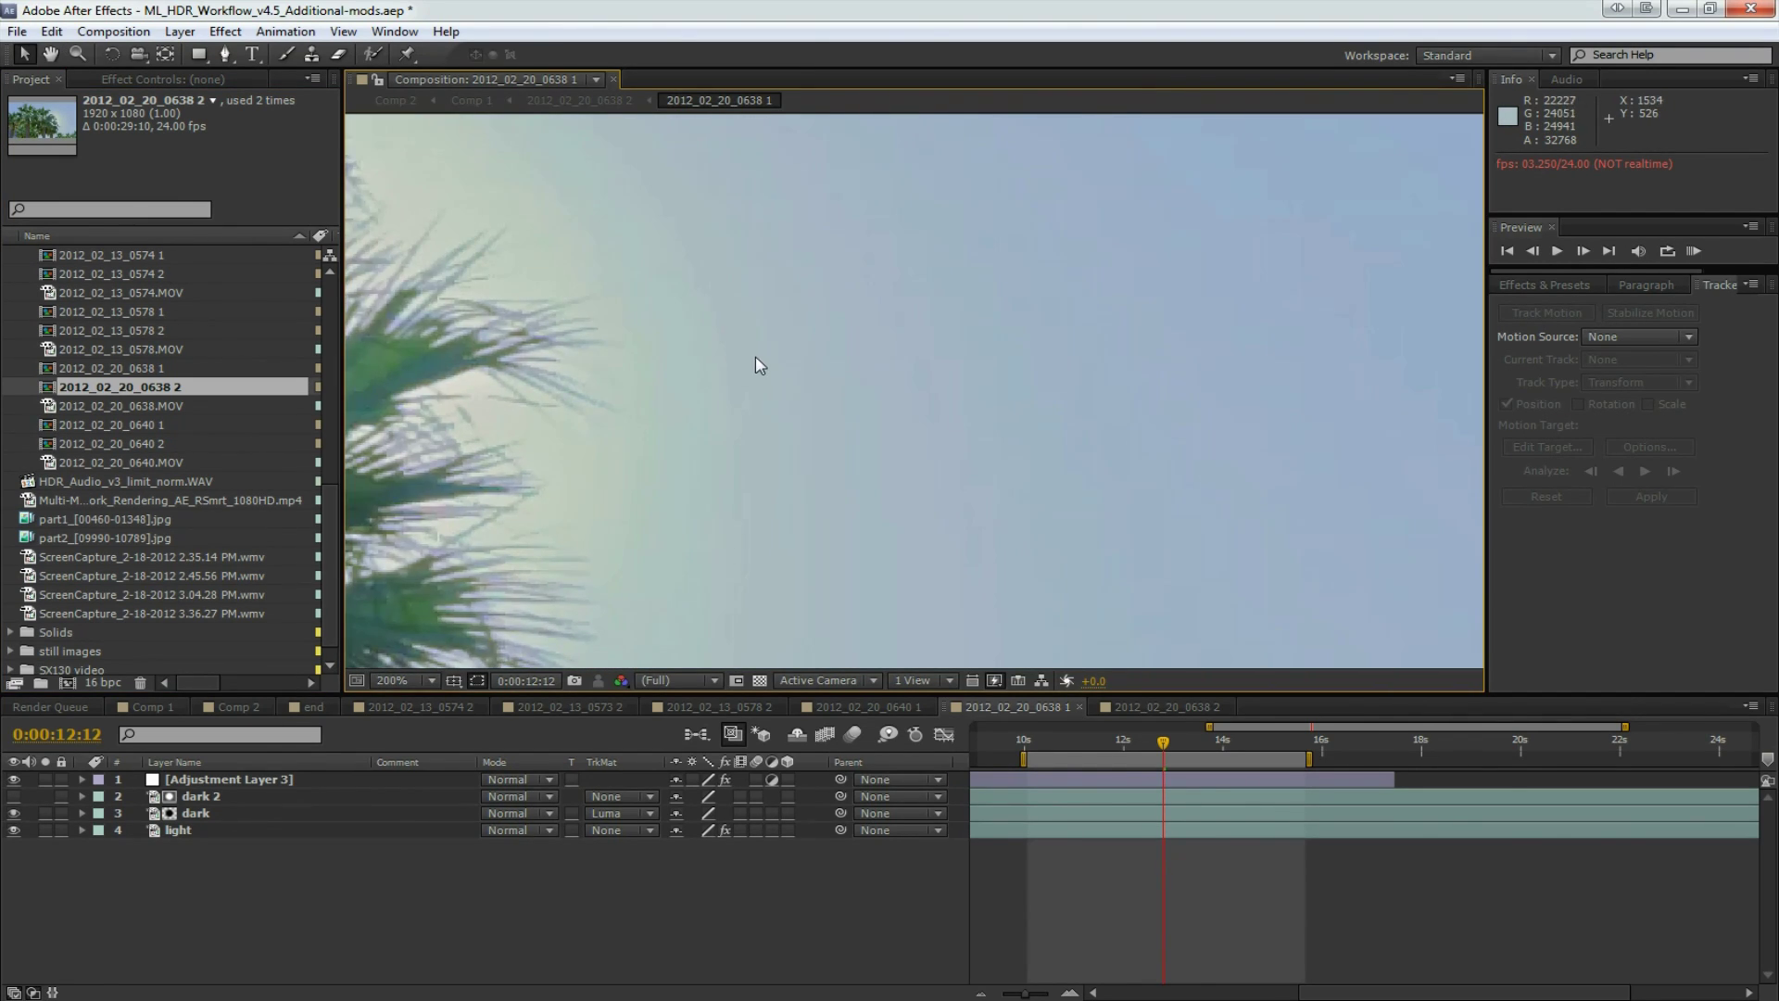
pyautogui.press('v')
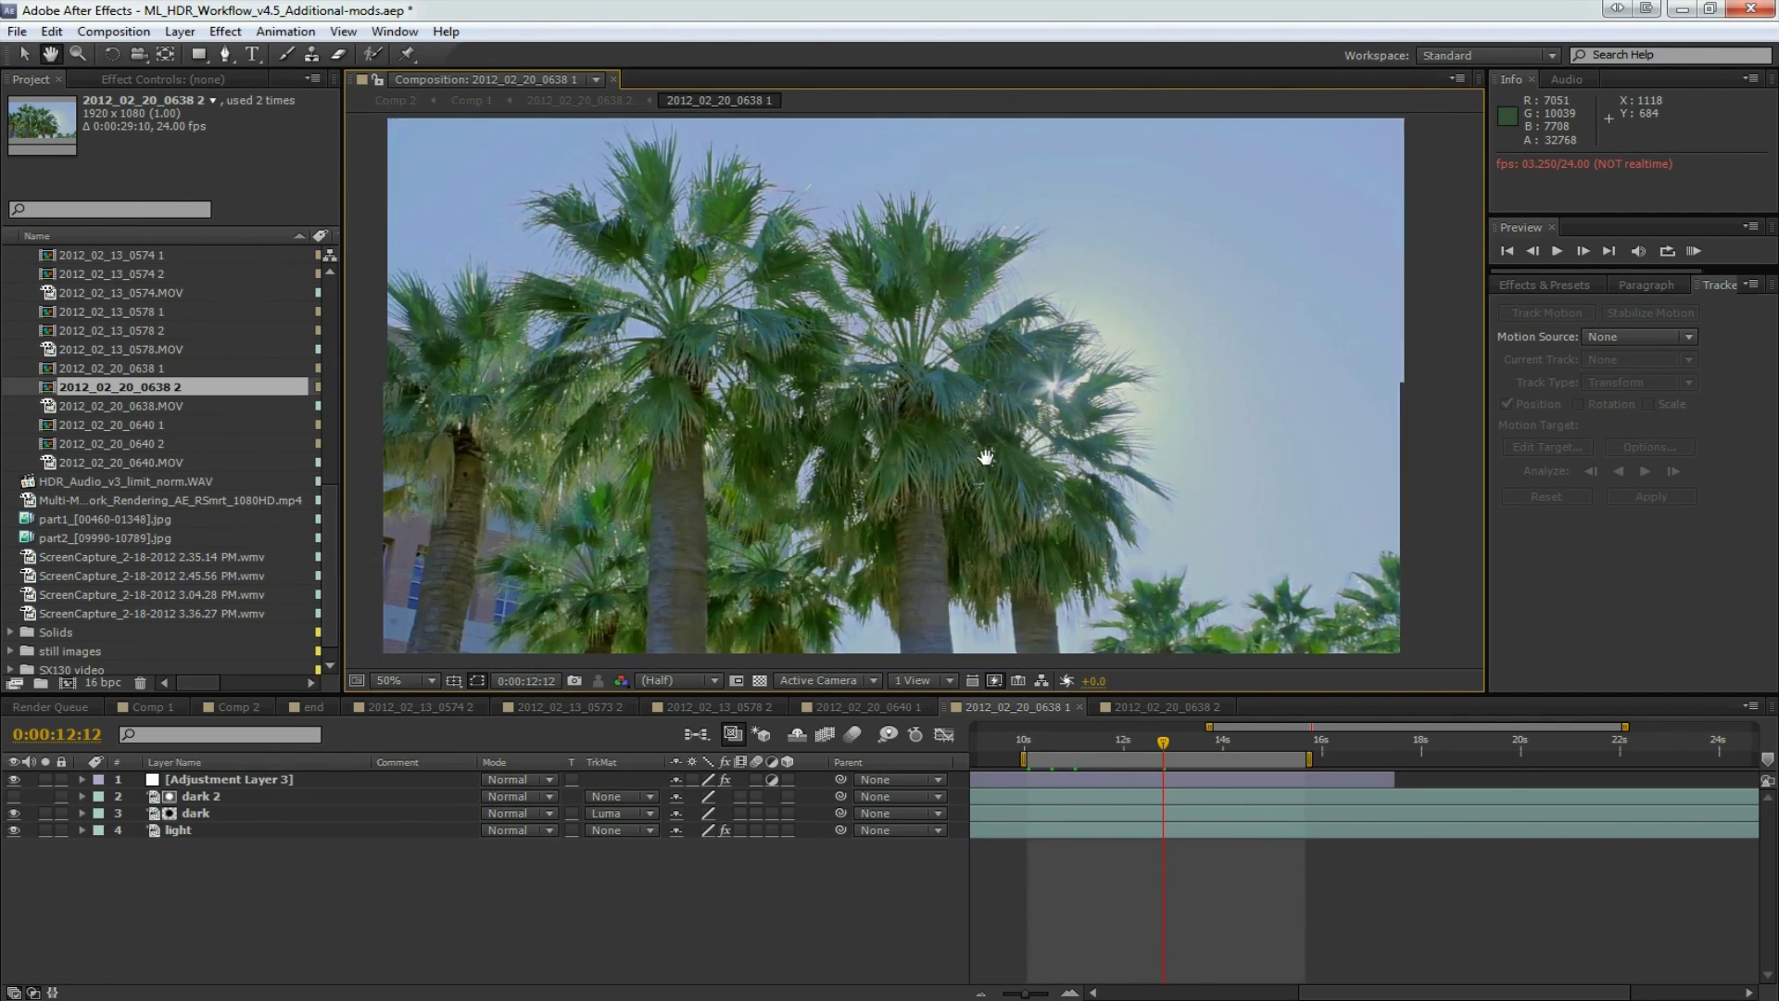
pyautogui.click(113, 31)
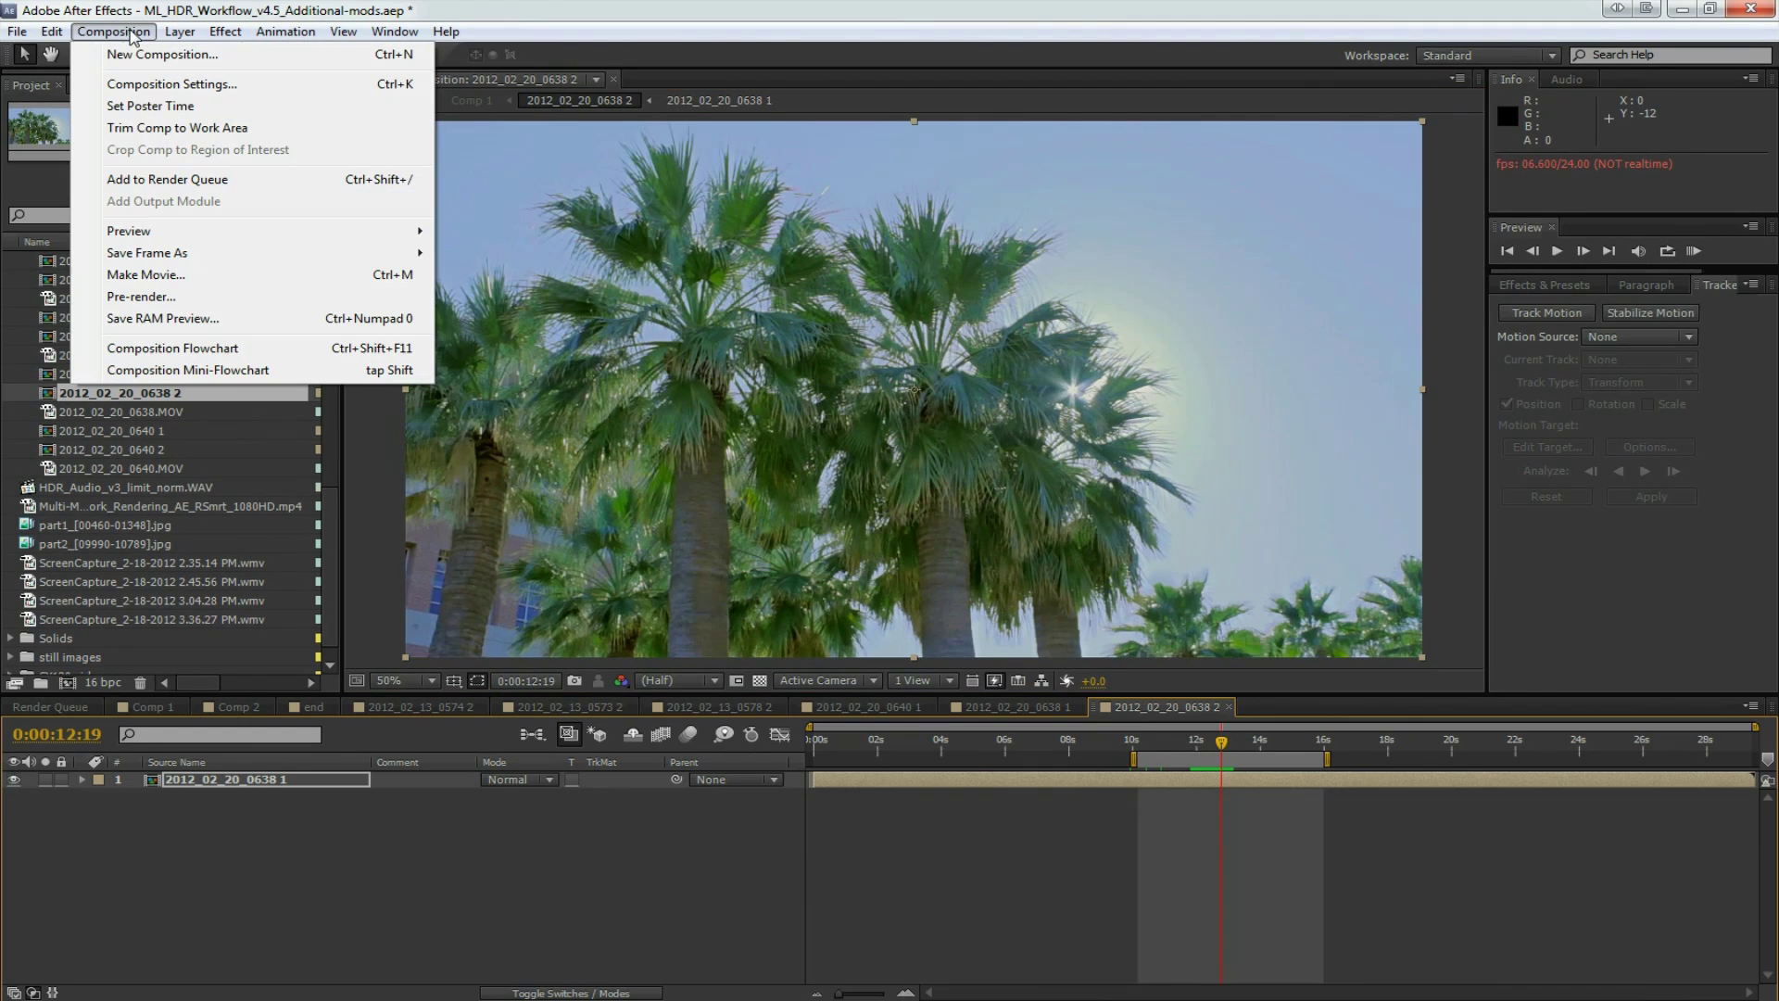
# Queue 2012_02_20_0638 2 with render colour depth set to 16 bits per channel.
pyautogui.click(154, 182)
pyautogui.click(175, 818)
pyautogui.click(688, 366)
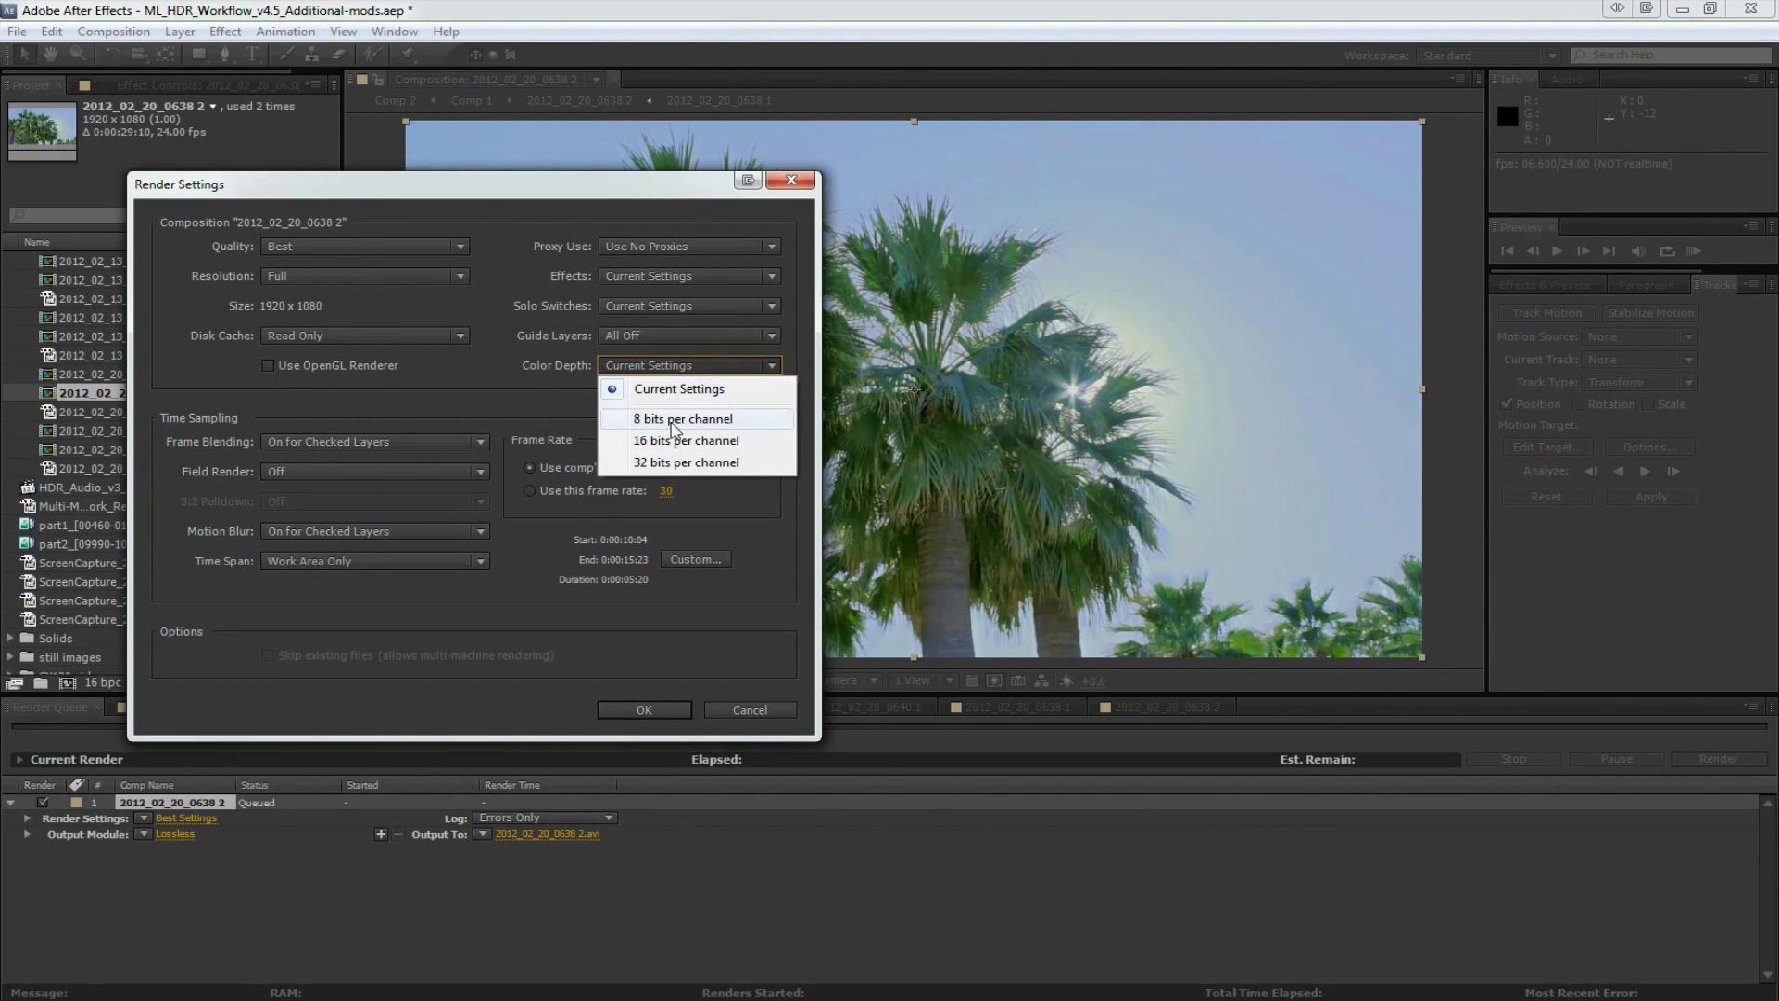
pyautogui.click(686, 440)
pyautogui.click(644, 710)
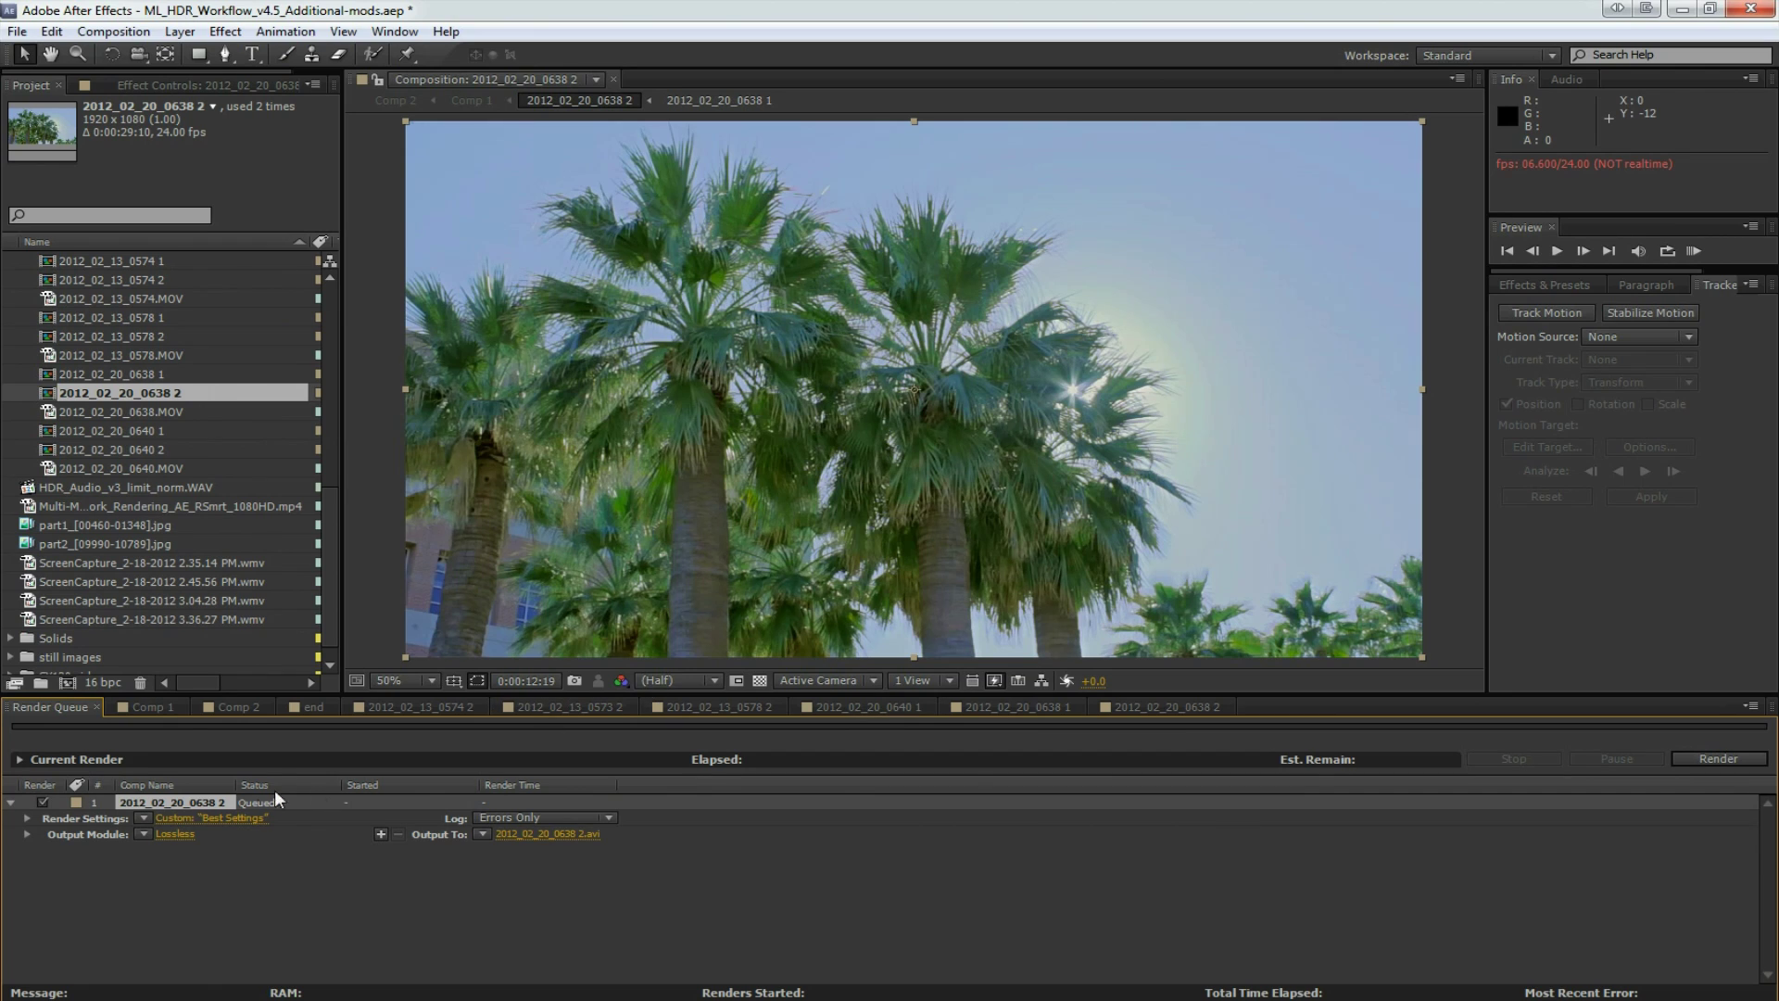
# Set the output format to JPEG 2000 Sequence at Trillions of Colors.
pyautogui.click(175, 834)
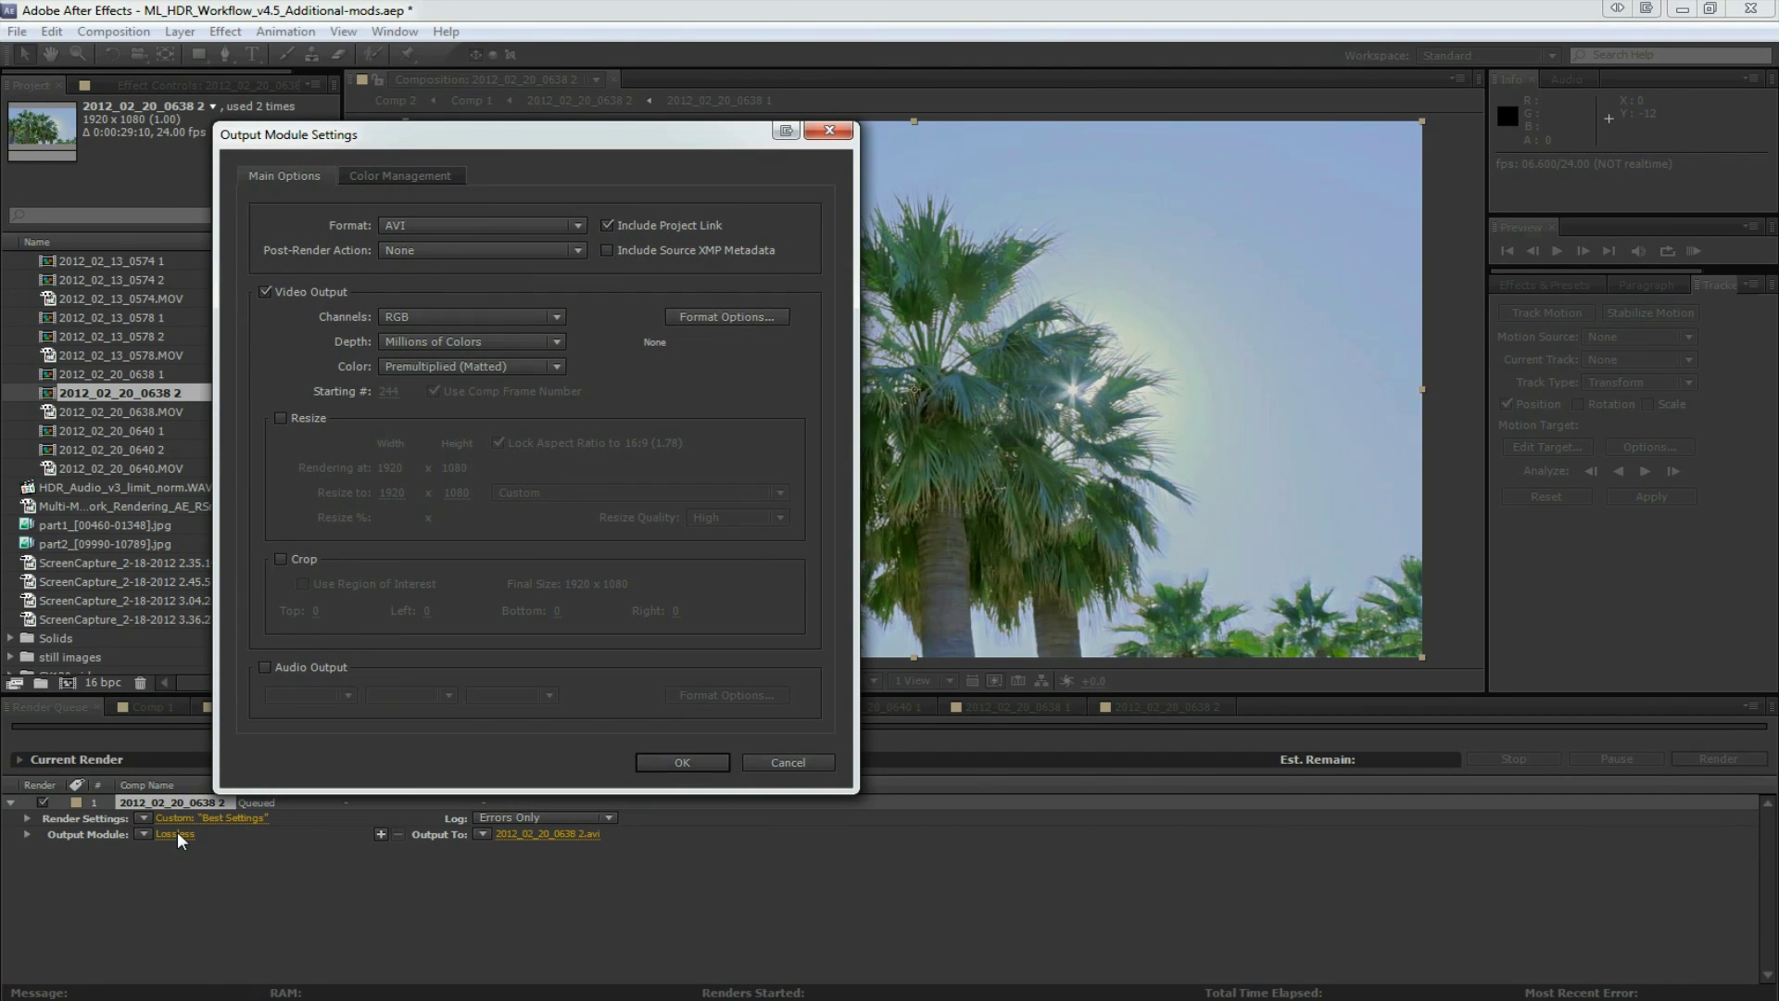
pyautogui.click(475, 235)
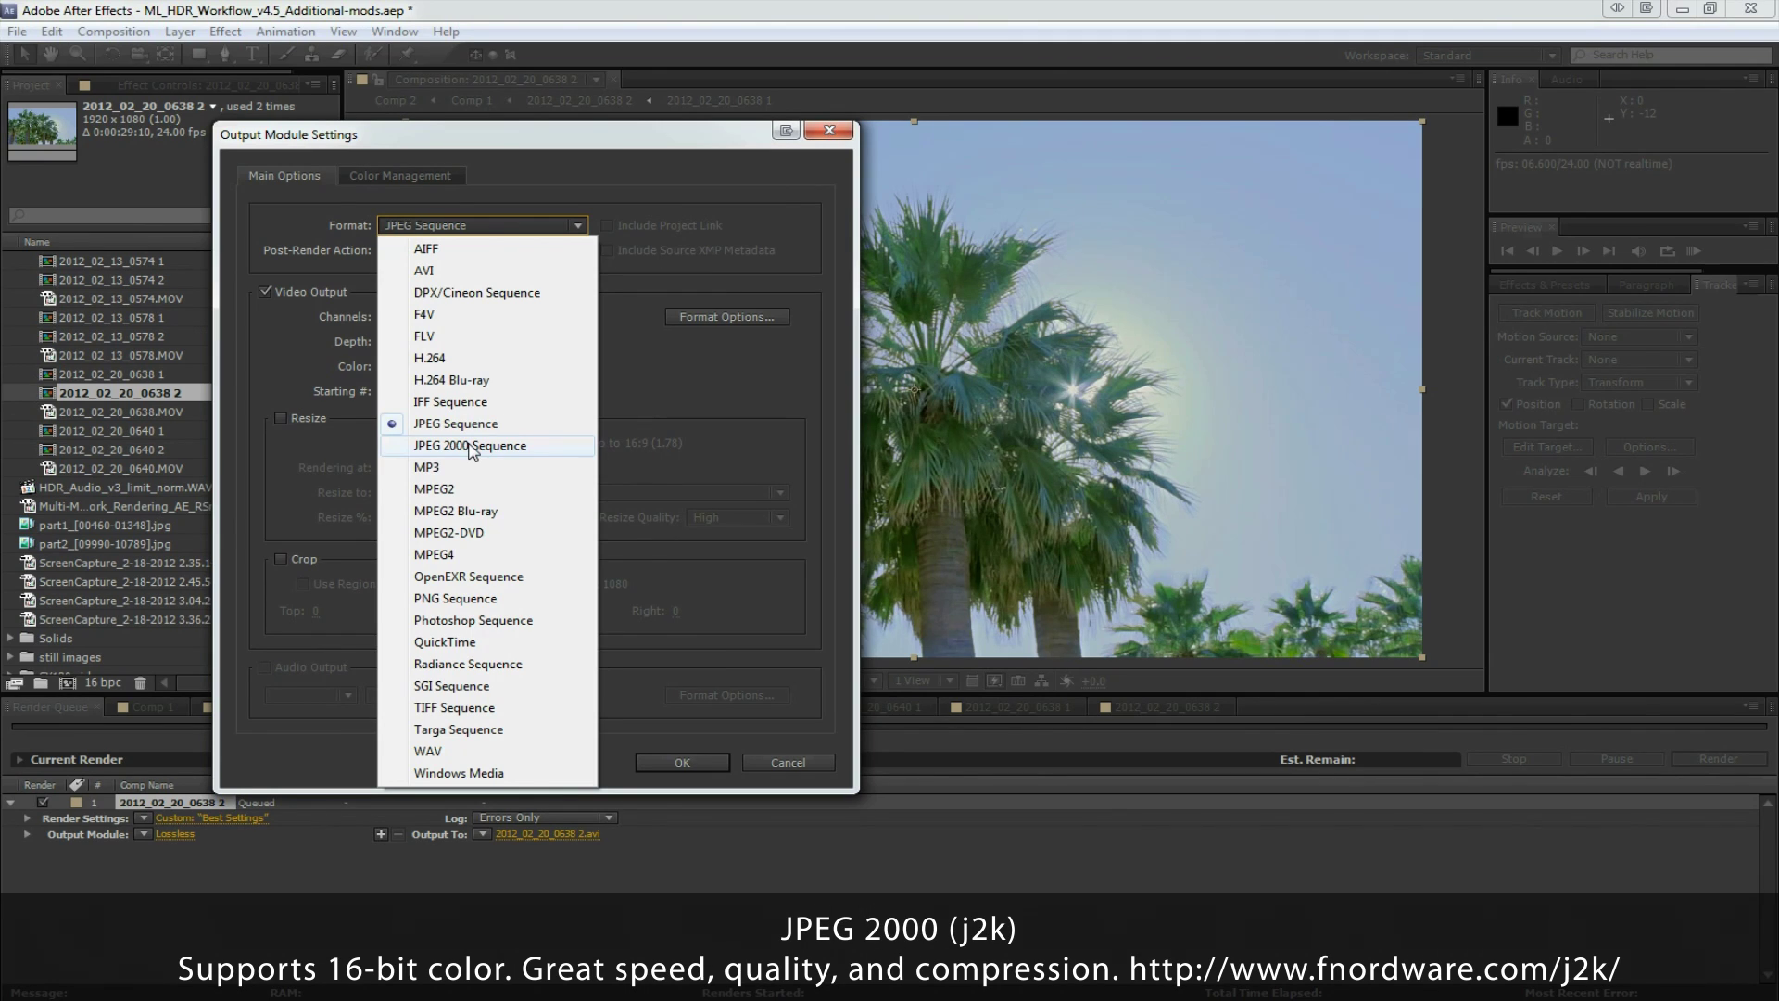
pyautogui.click(469, 445)
pyautogui.click(469, 342)
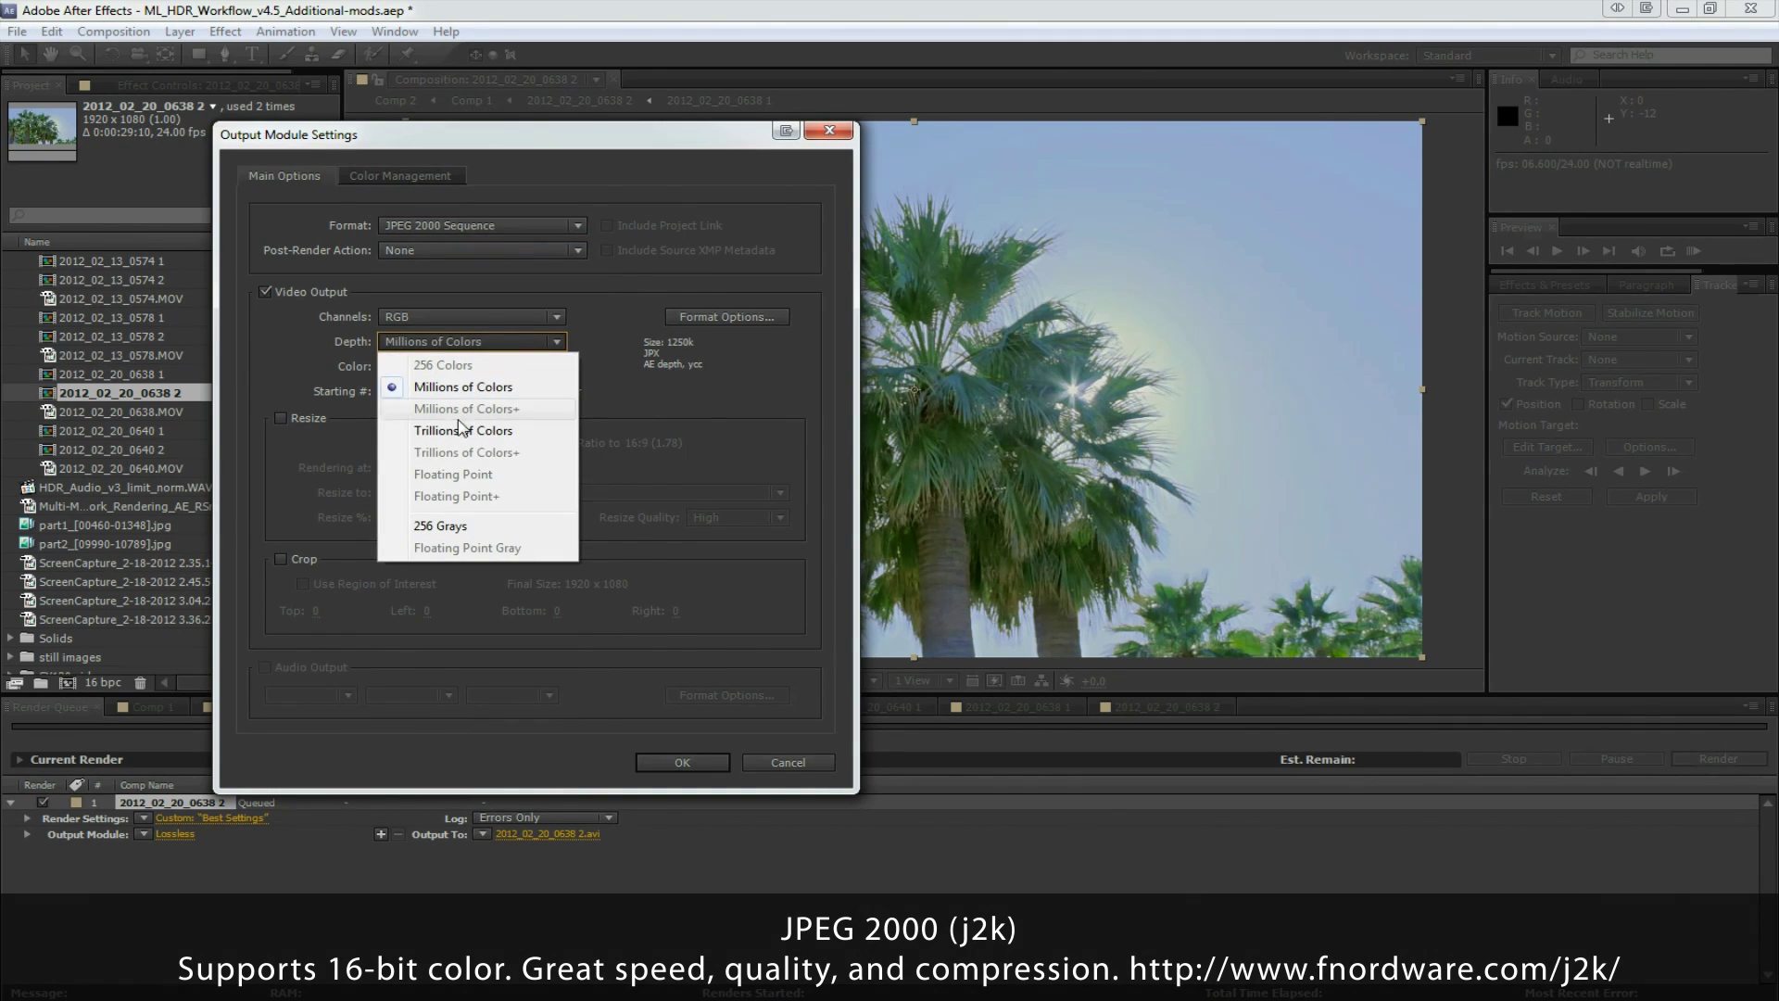
pyautogui.click(541, 435)
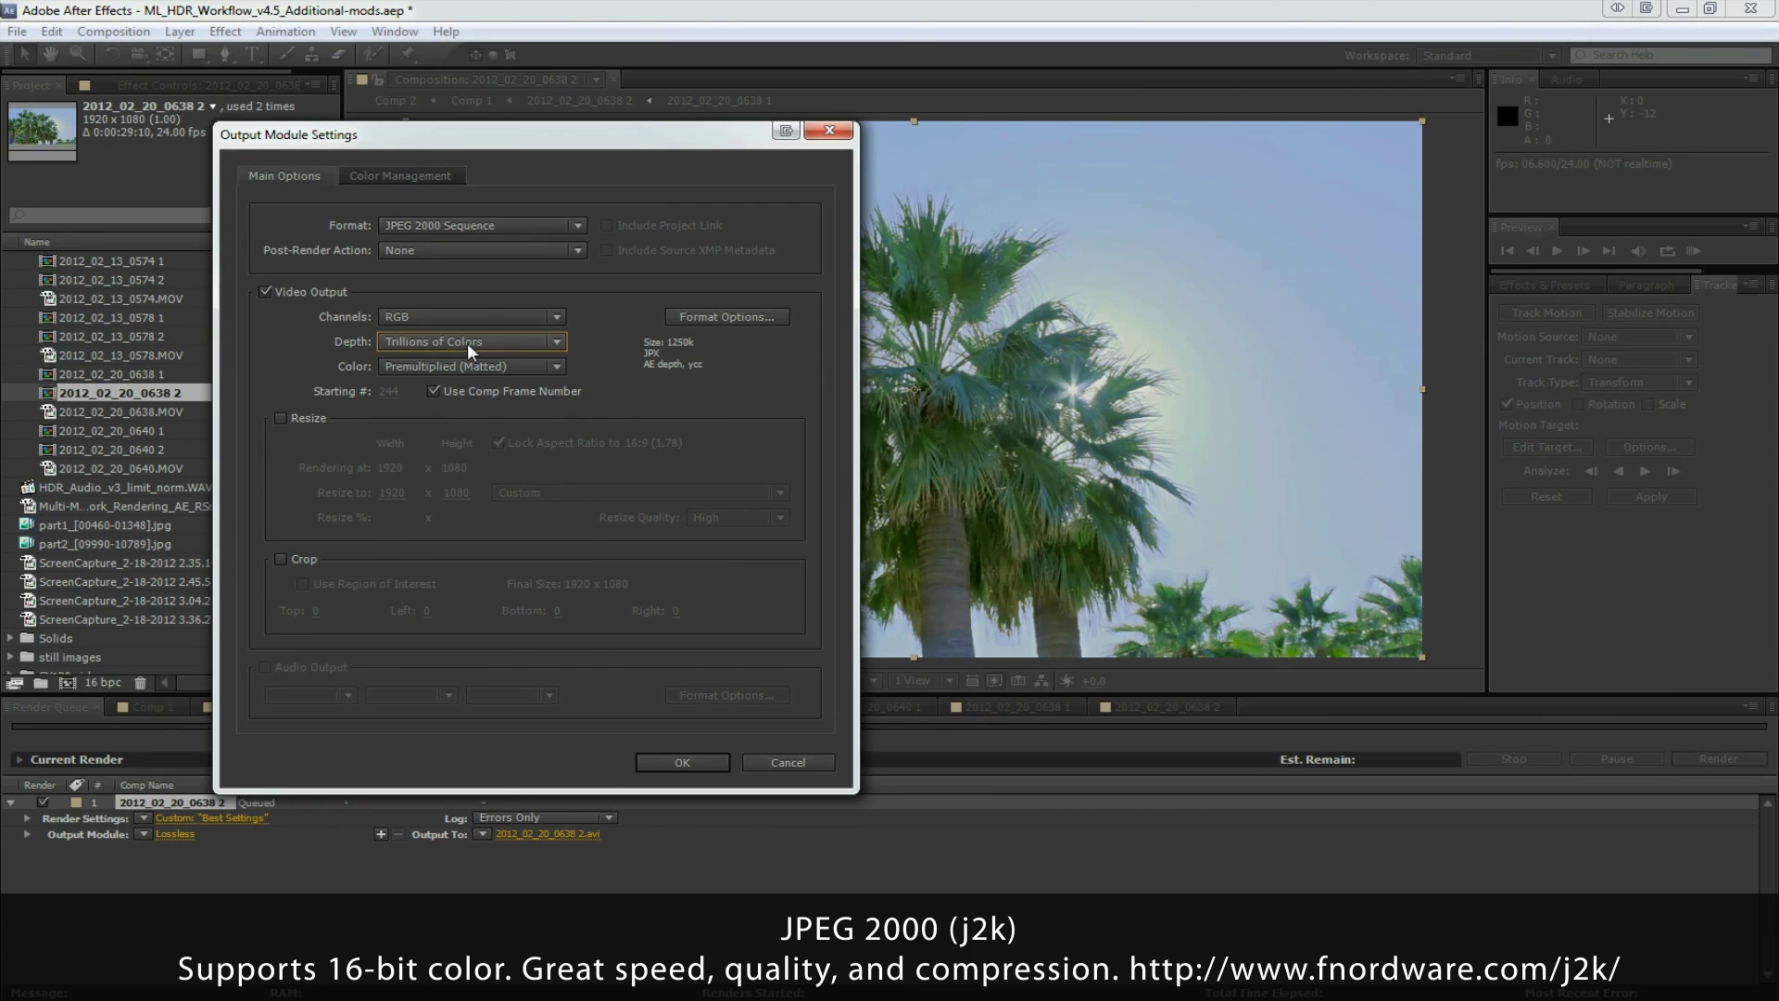
# Set the JPEG 2000 tile size to 1024 and choose the output location.
pyautogui.click(701, 318)
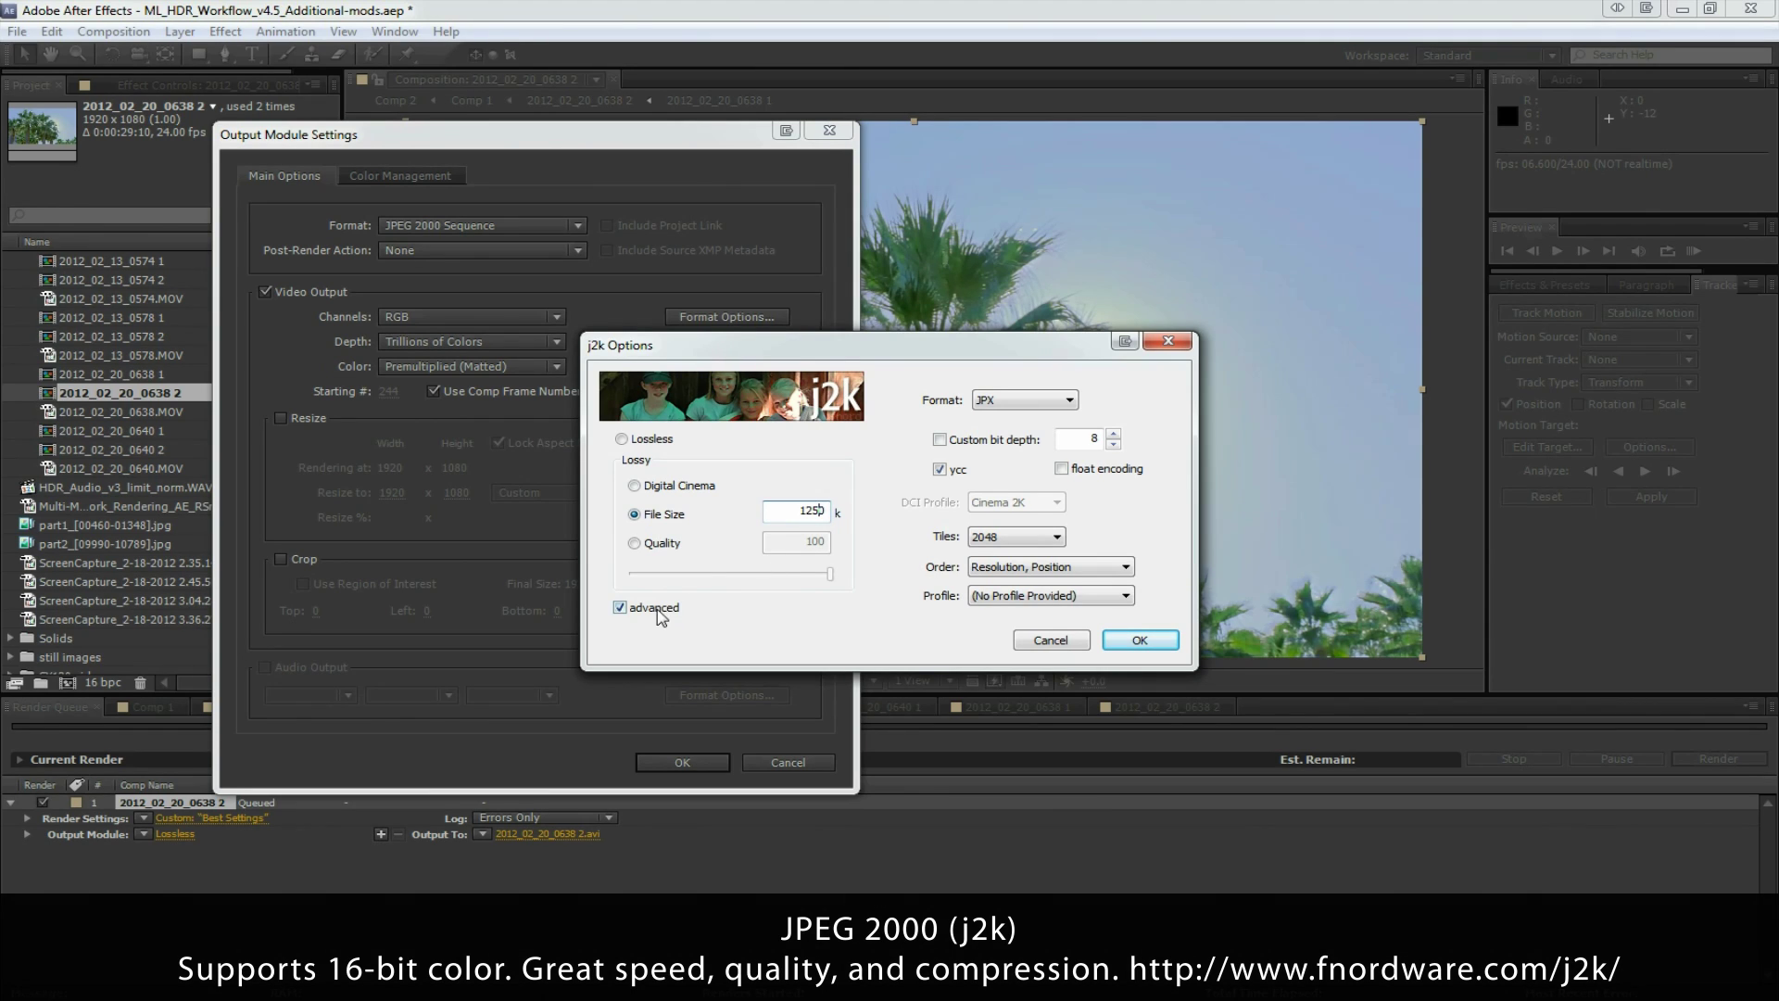
pyautogui.click(1023, 538)
pyautogui.click(1005, 570)
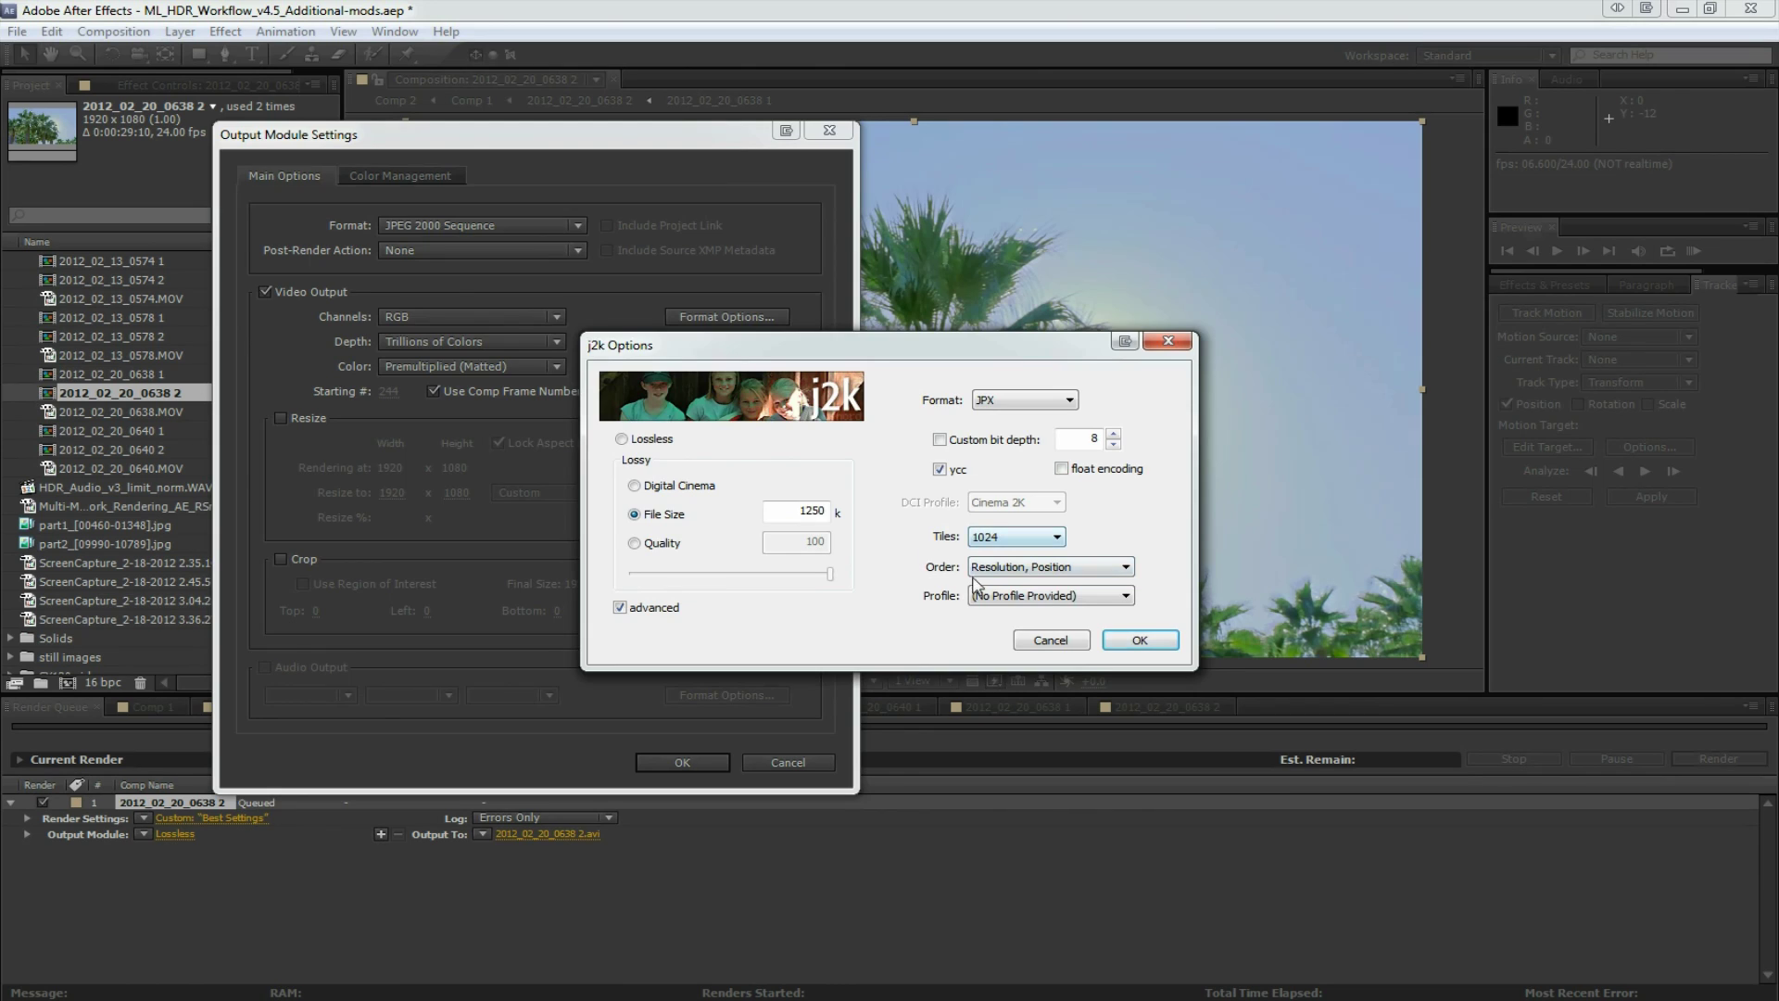
pyautogui.click(1140, 639)
pyautogui.click(682, 762)
pyautogui.click(598, 834)
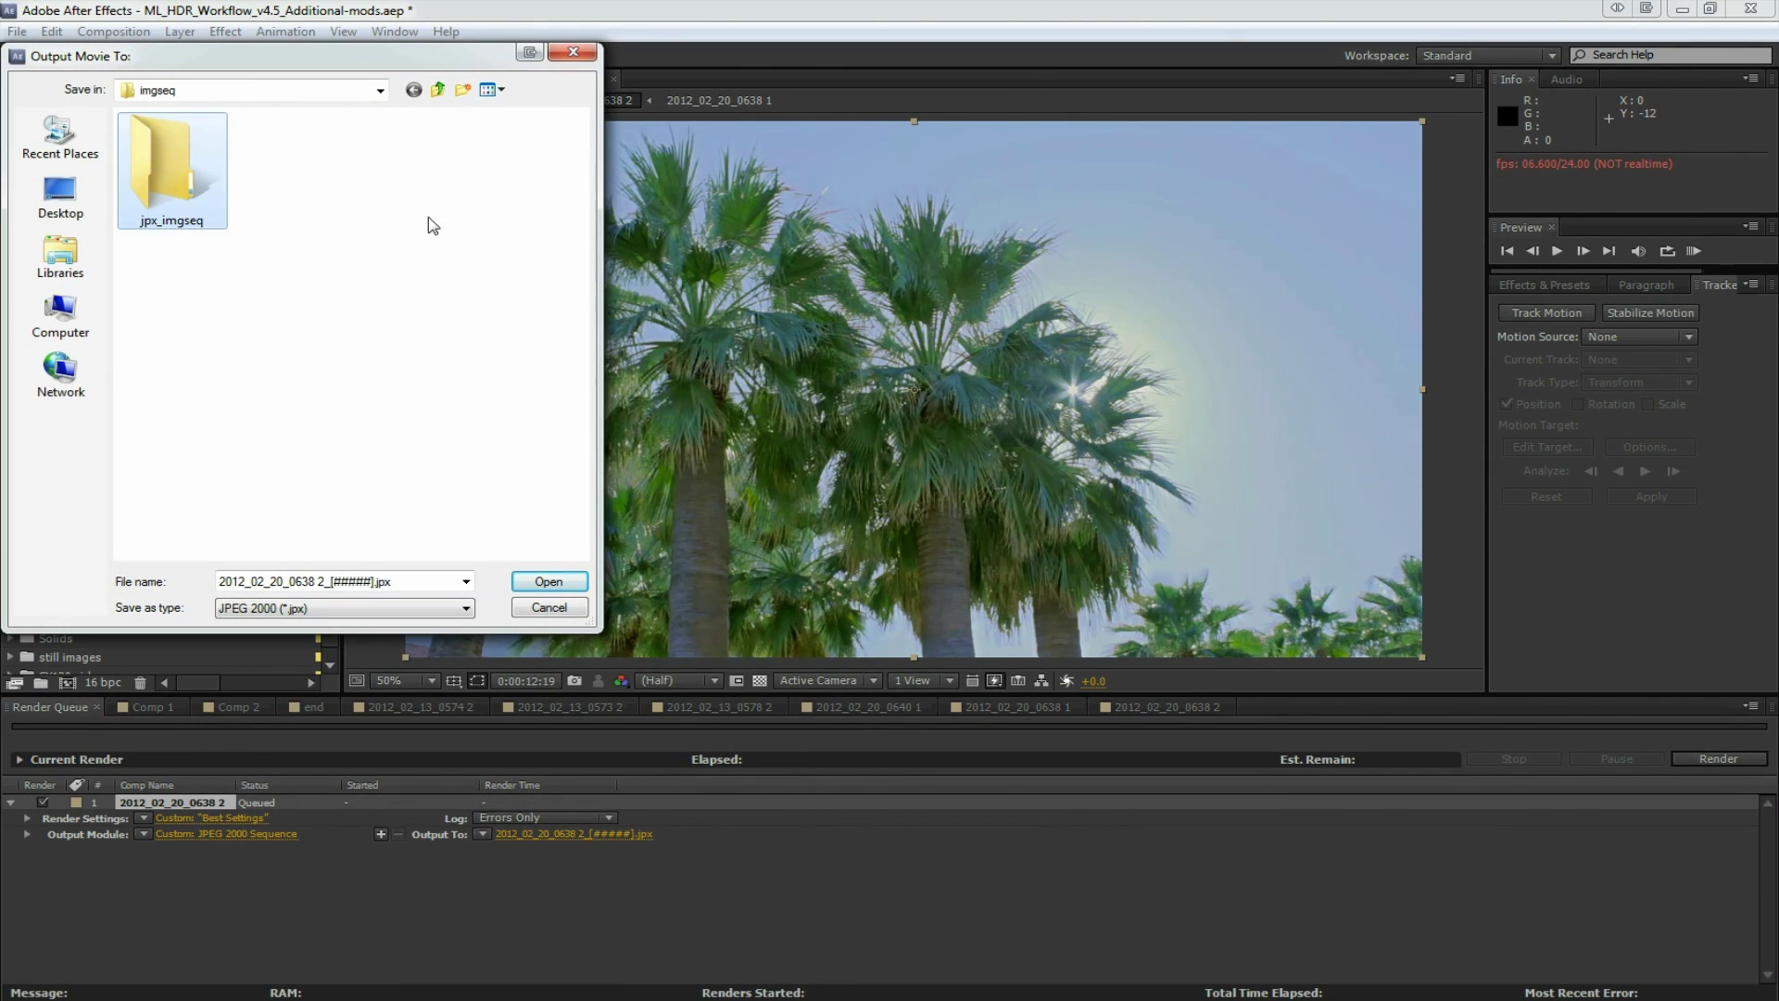
# Save the render output into the jpx_imgseq folder and render the queued comp.
pyautogui.doubleClick(171, 166)
pyautogui.click(548, 581)
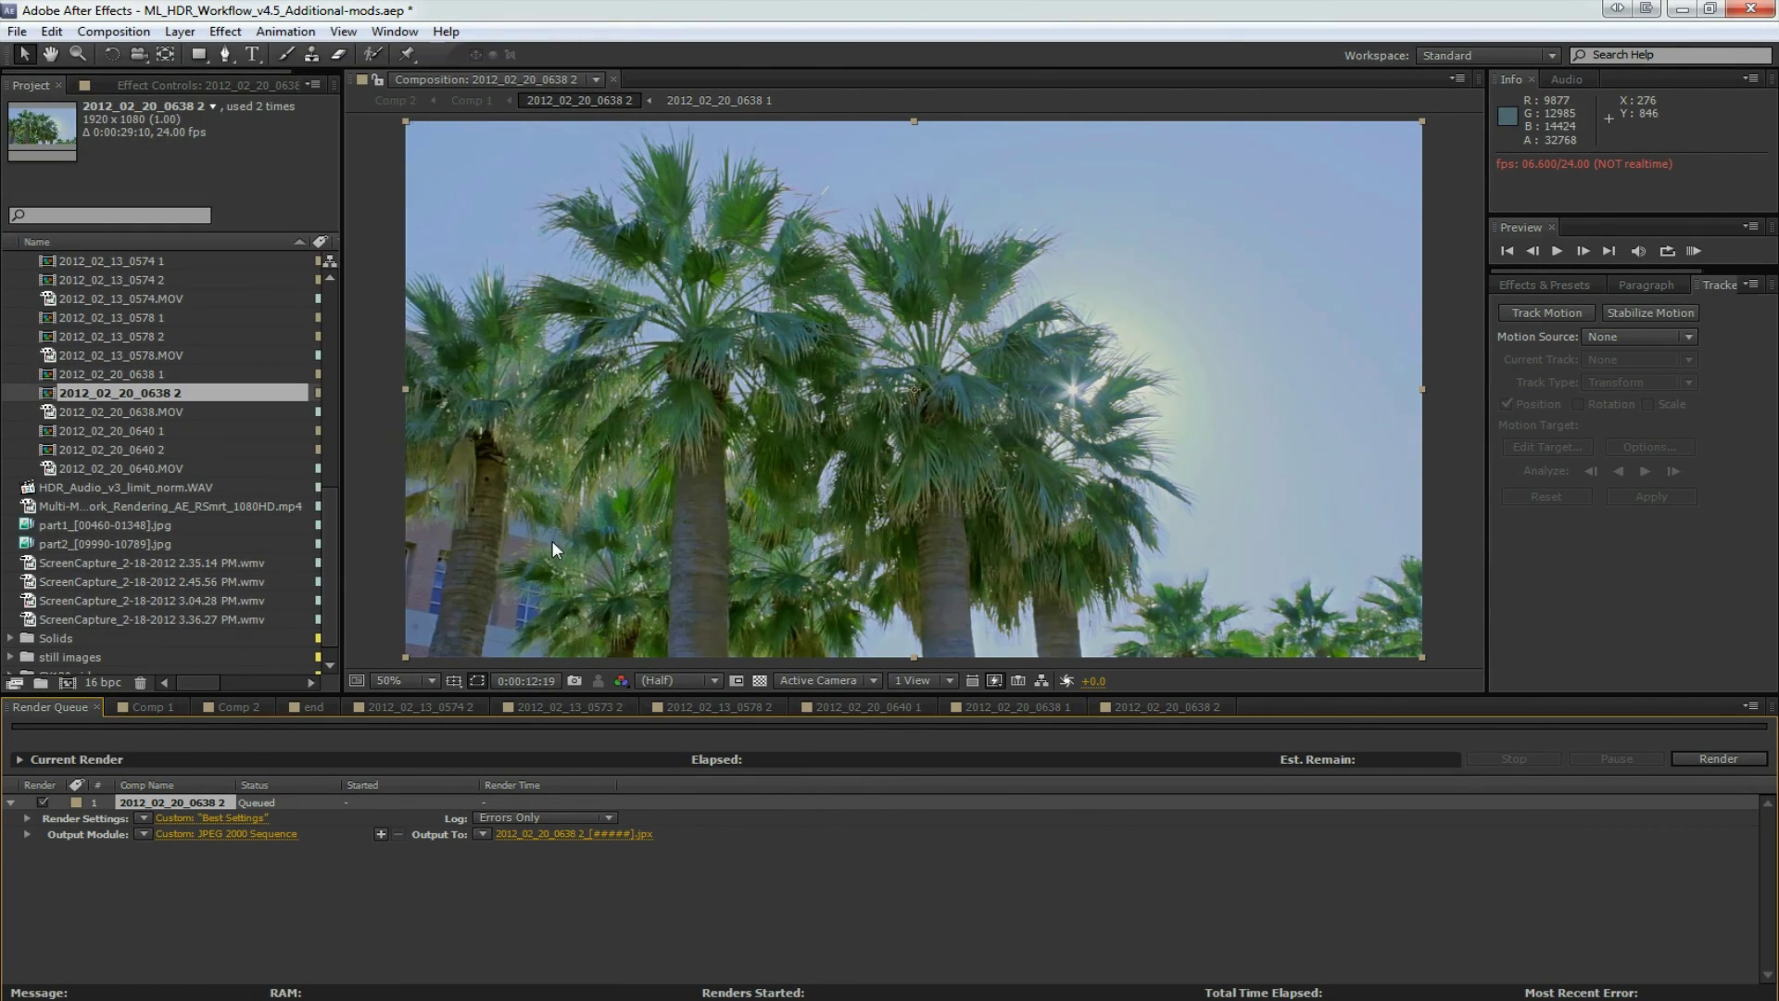
pyautogui.click(1714, 759)
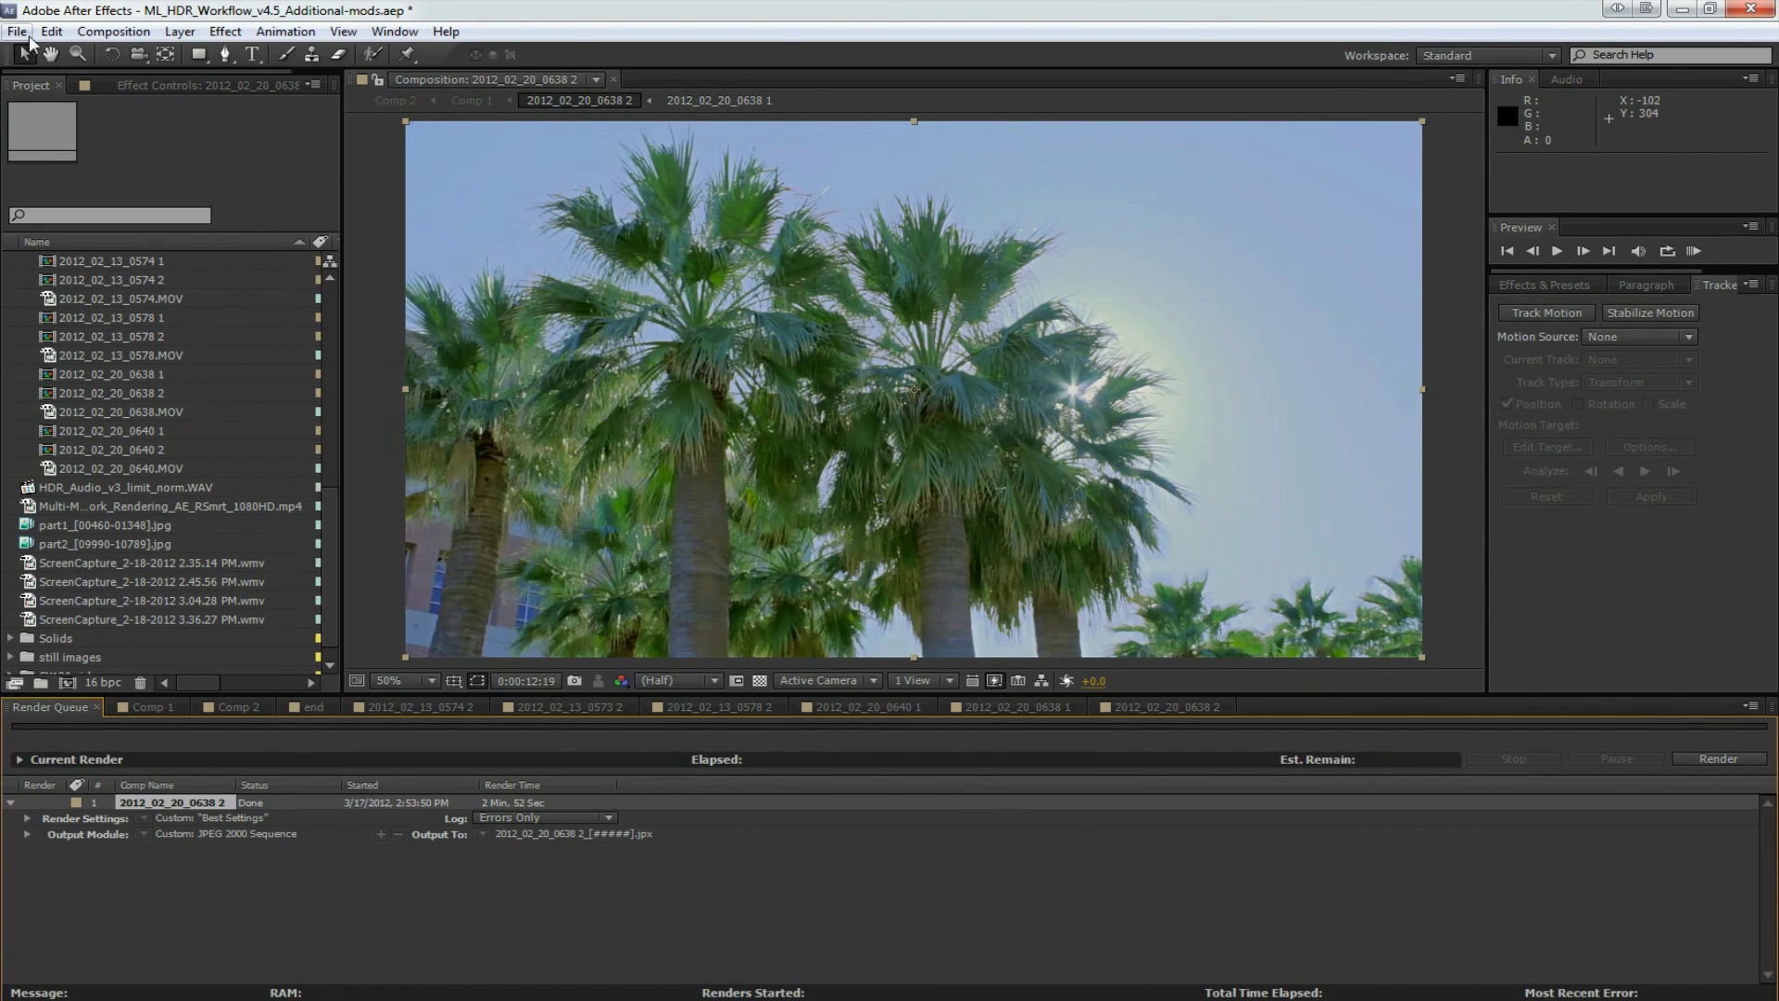
# Import the rendered jpx sequence, build comp 2012_02_20_0638 3 from it, and scrub ahead.
pyautogui.click(18, 32)
pyautogui.moveTo(165, 360)
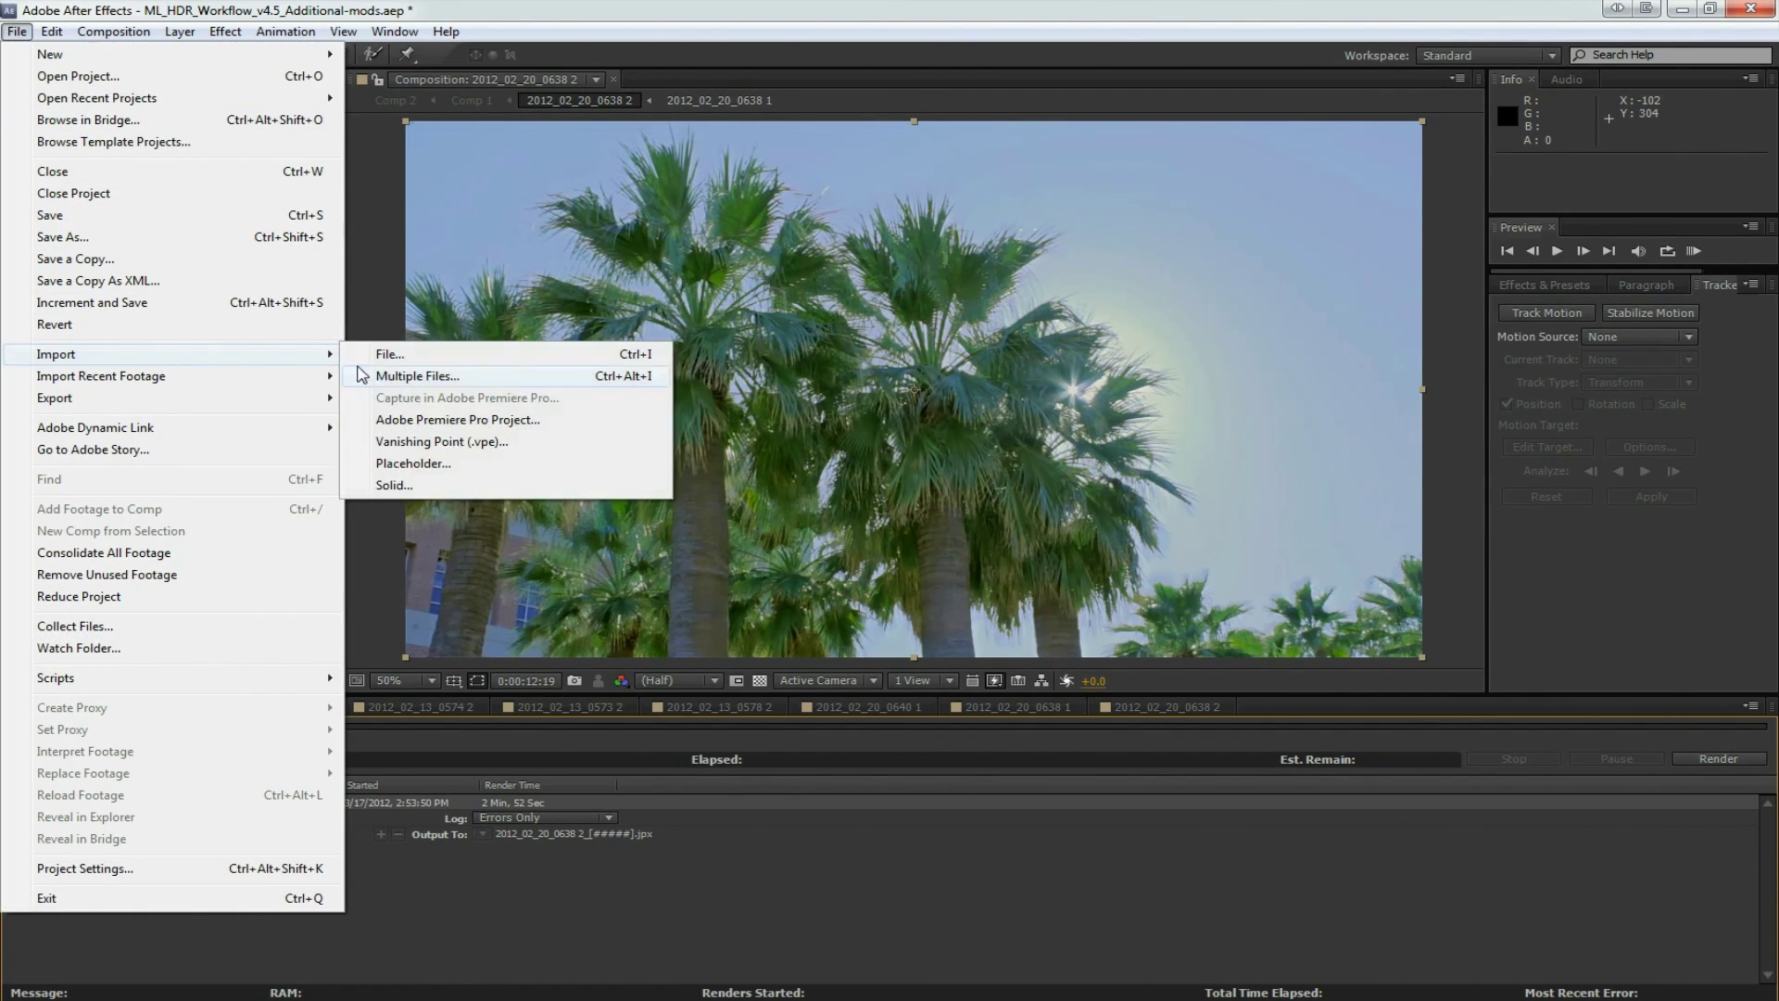
pyautogui.click(371, 350)
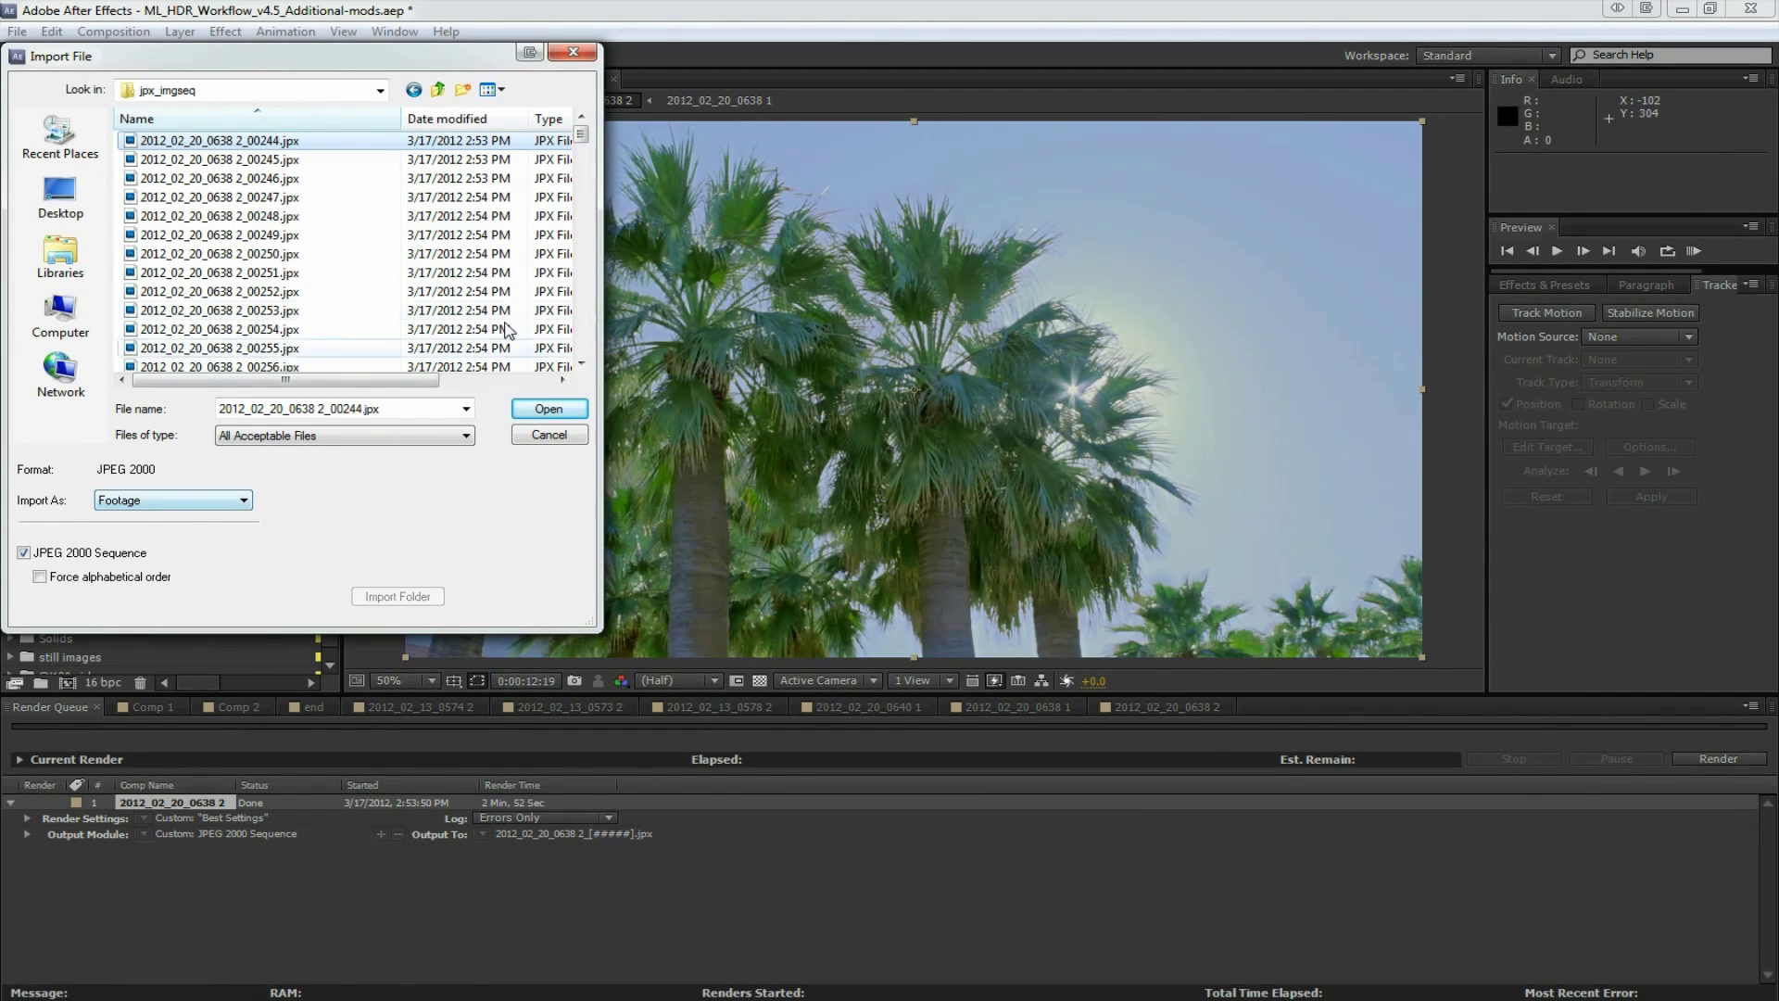
pyautogui.click(542, 409)
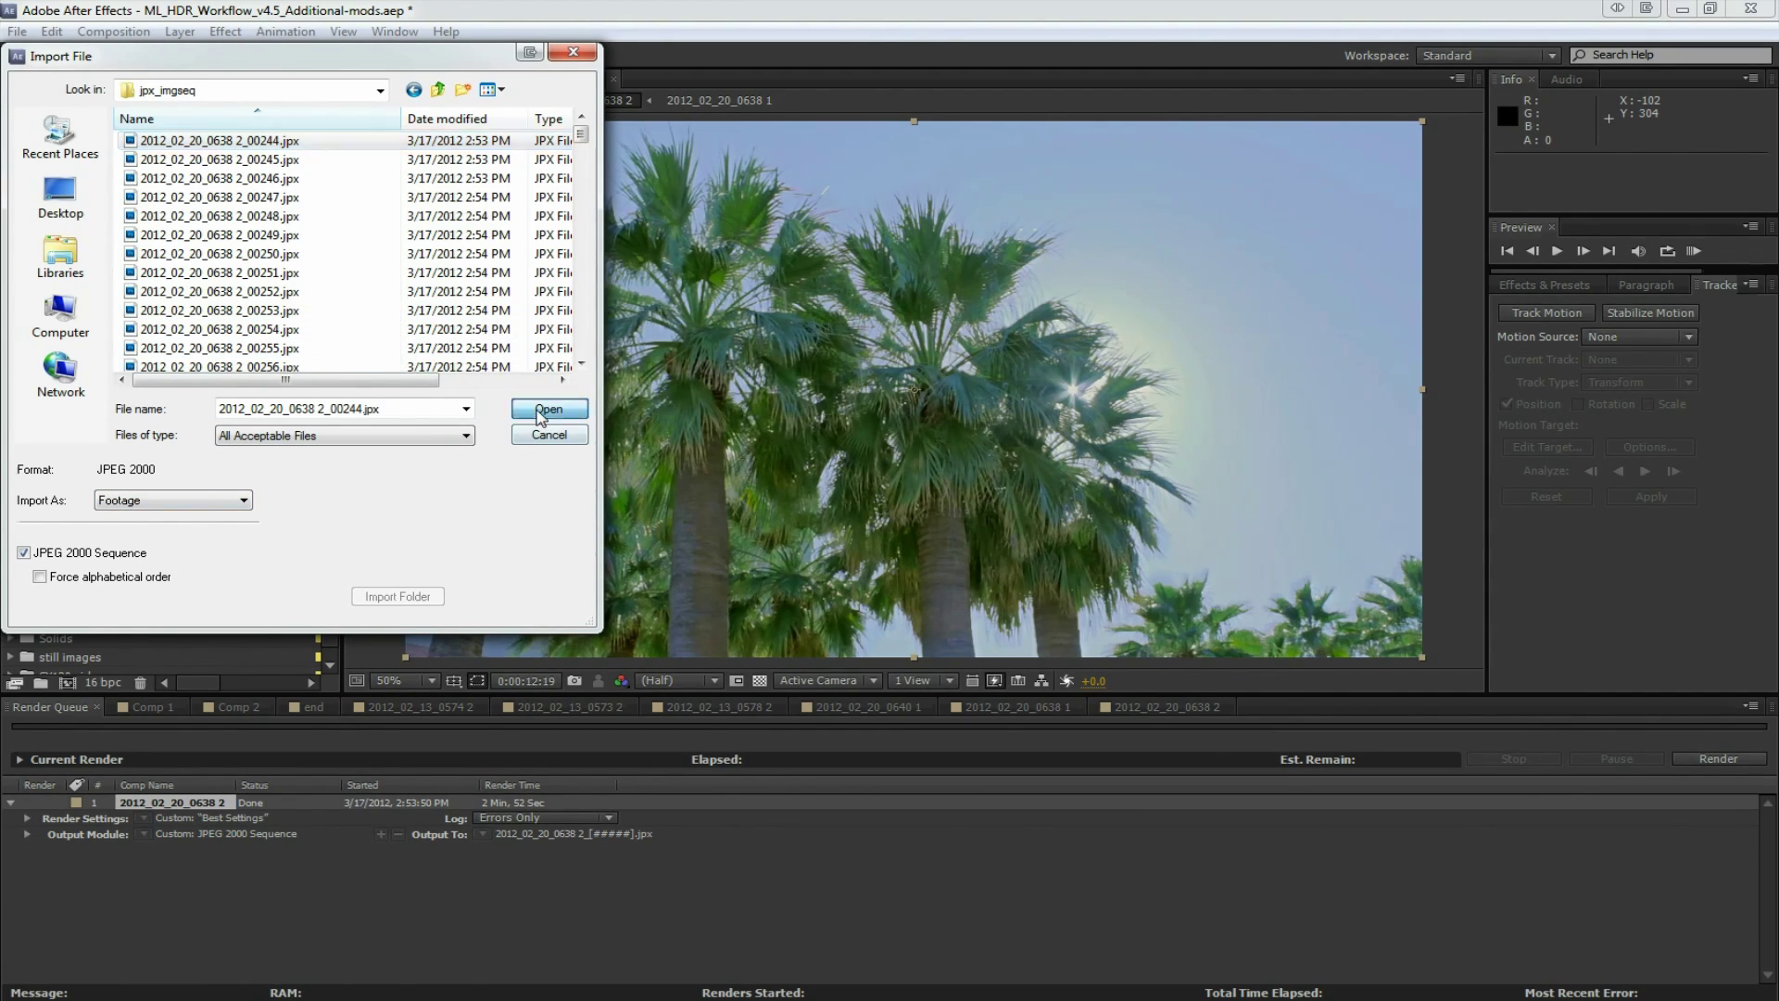
pyautogui.moveTo(149, 259); pyautogui.dragTo(67, 680)
pyautogui.moveTo(1013, 749); pyautogui.dragTo(1157, 760)
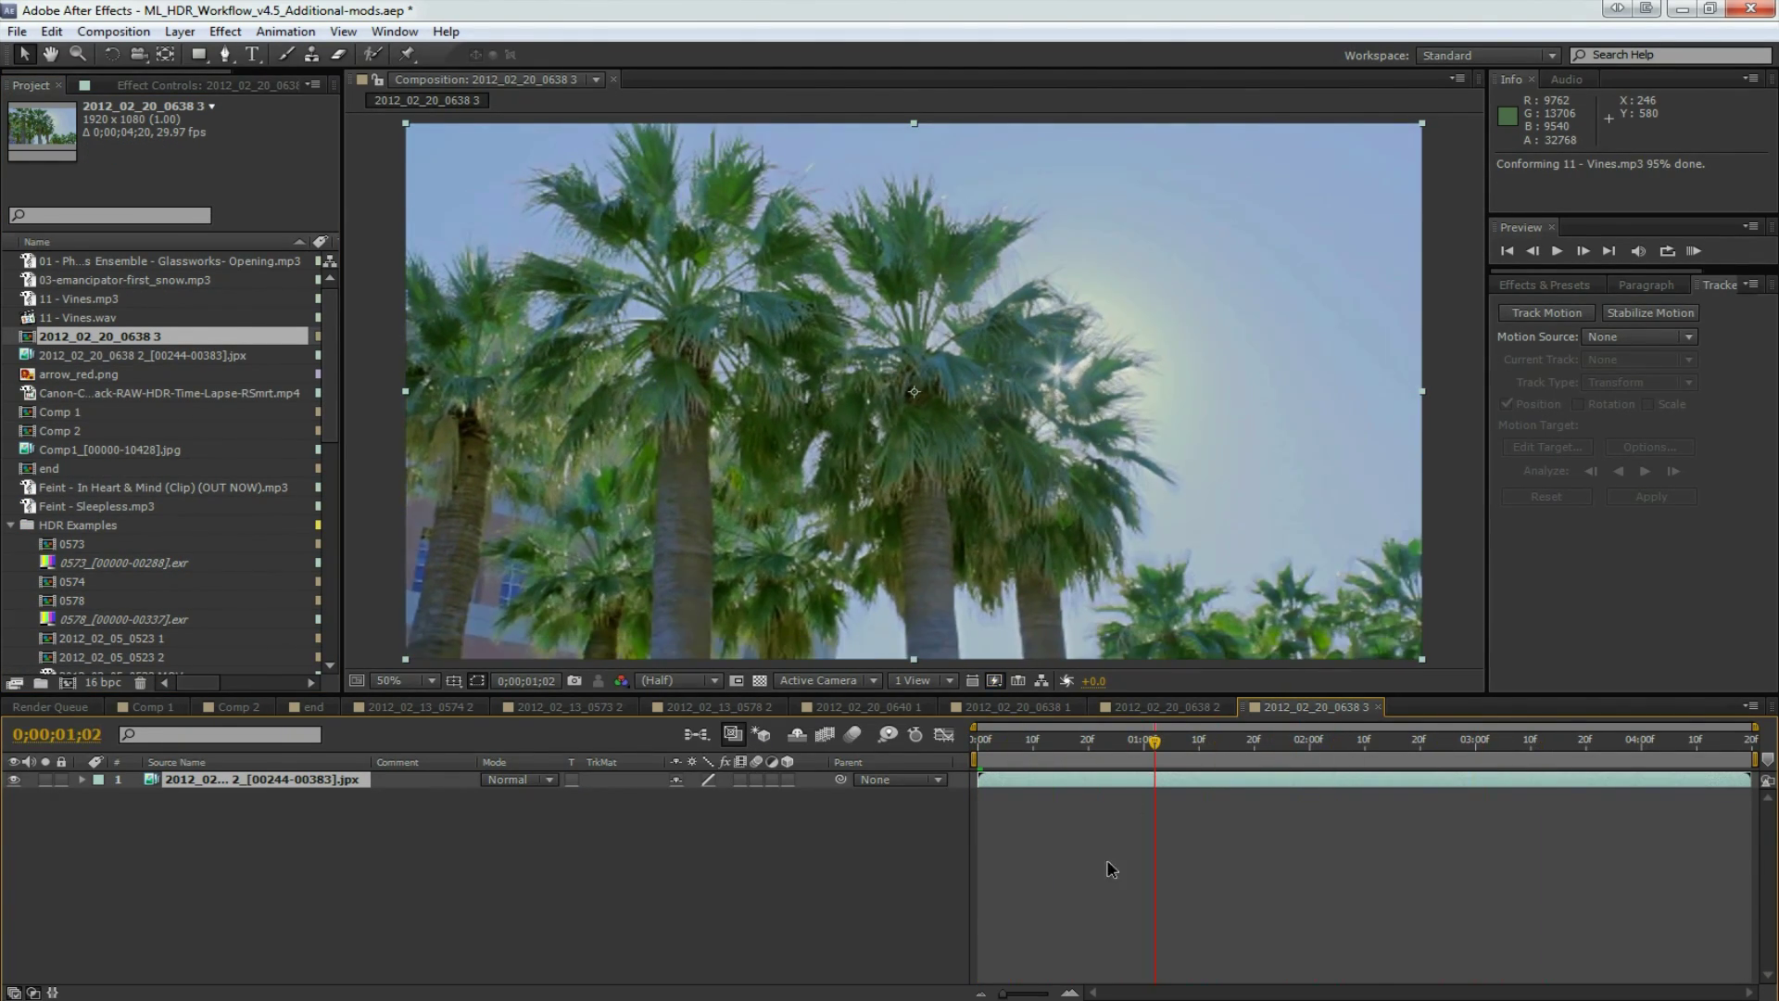
# RAM-preview the palm-tree footage, then scrub back and jump to 01;04.
pyautogui.press('space')
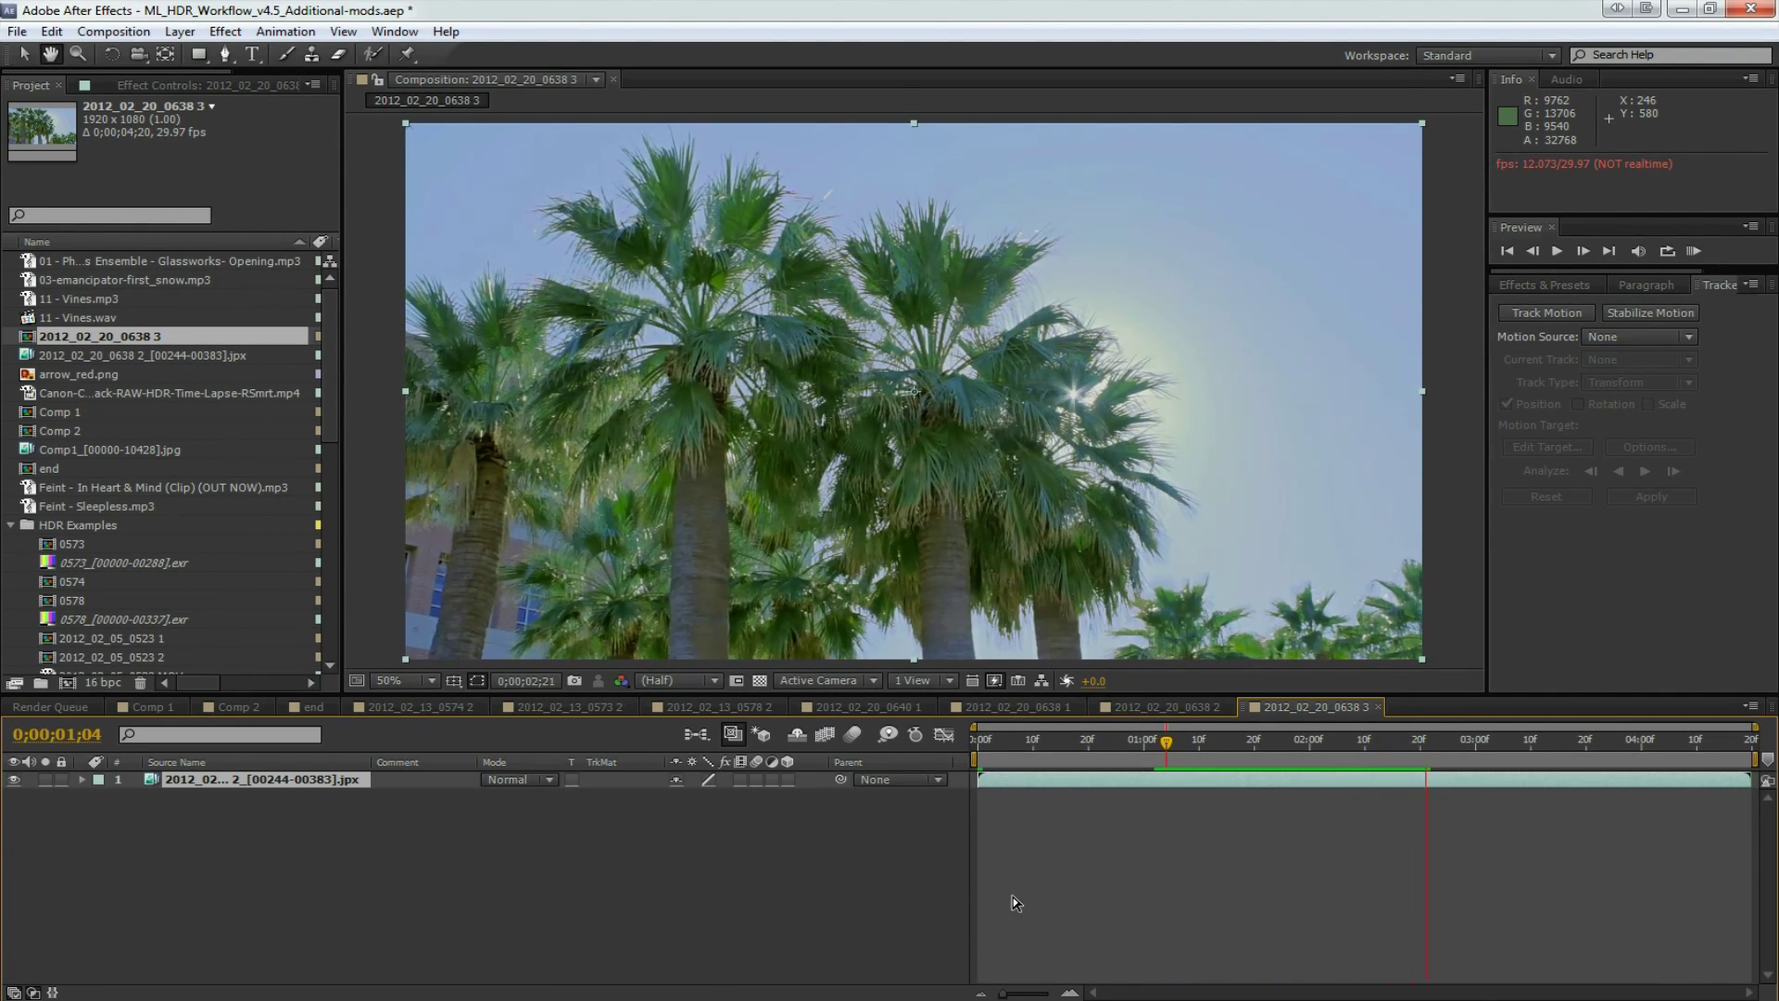
pyautogui.moveTo(1203, 738); pyautogui.dragTo(1272, 750)
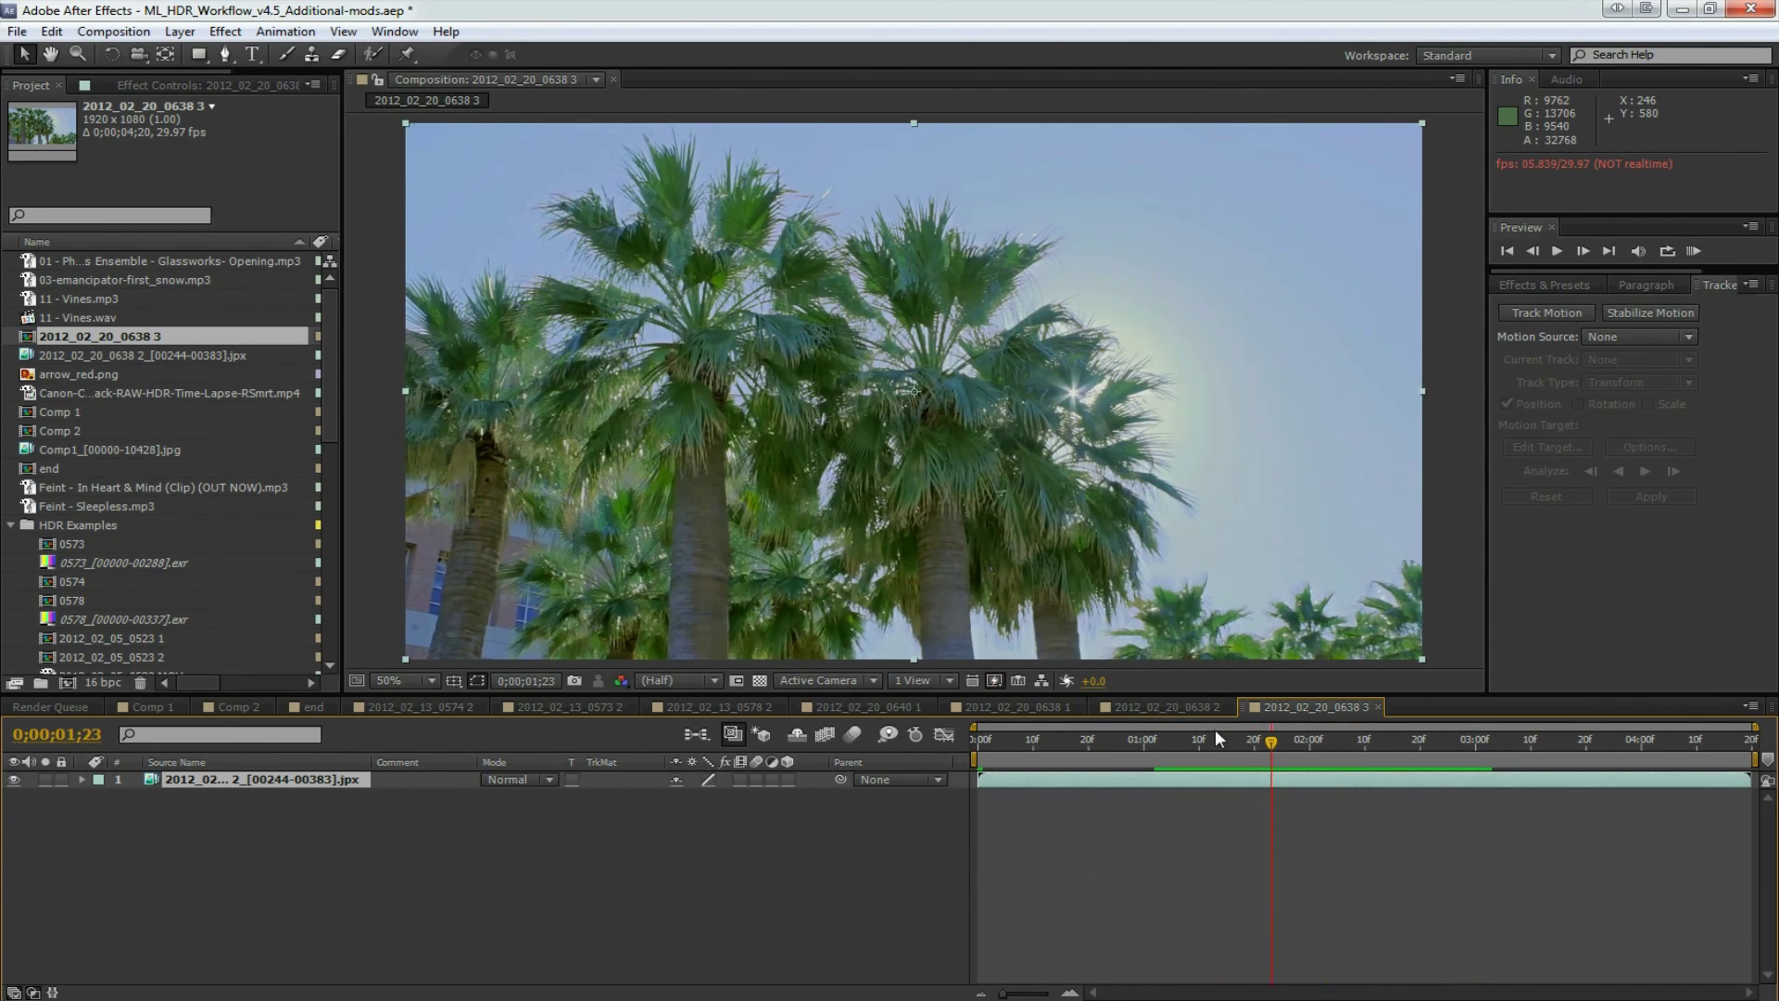
pyautogui.click(1168, 738)
# Preview from 01;04, scrub between 02;05 and 01;13, then switch to comp 2012_02_20_0638 2.
pyautogui.press('space')
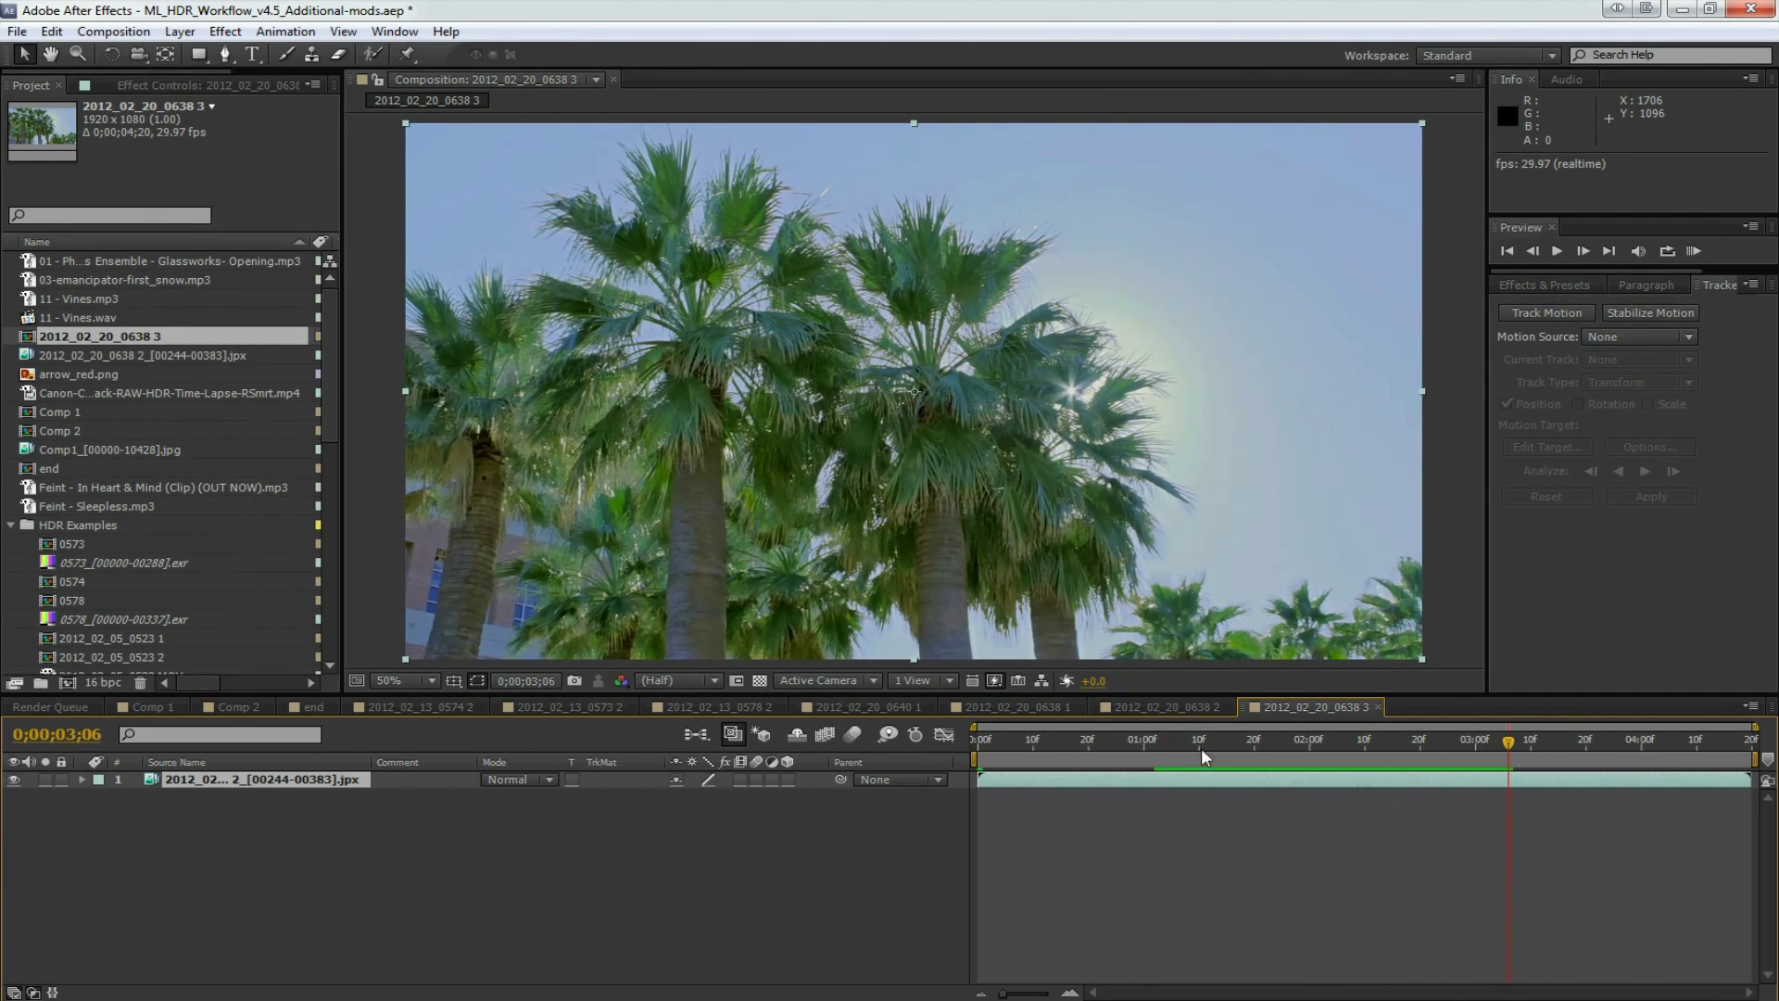
pyautogui.moveTo(1183, 738); pyautogui.dragTo(1338, 759)
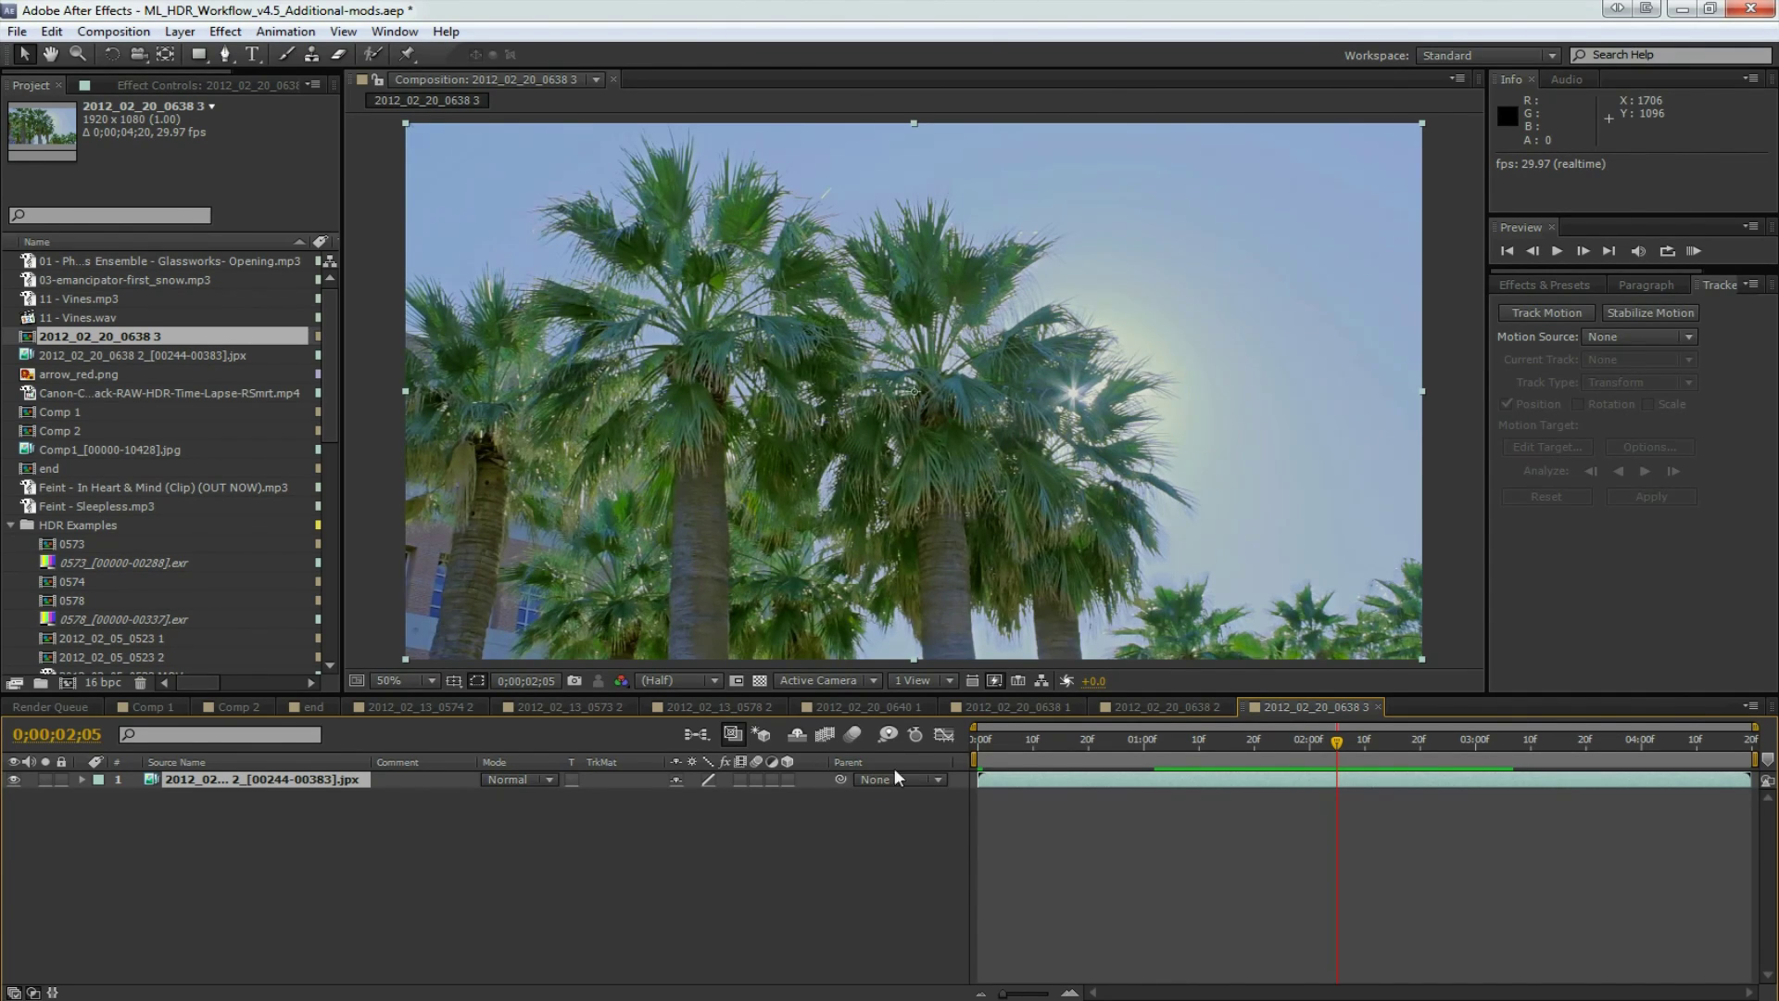
pyautogui.moveTo(1188, 740)
pyautogui.mouseDown()
pyautogui.moveTo(1326, 744)
pyautogui.moveTo(1216, 757)
pyautogui.moveTo(1343, 747)
pyautogui.moveTo(1204, 755)
pyautogui.mouseUp()
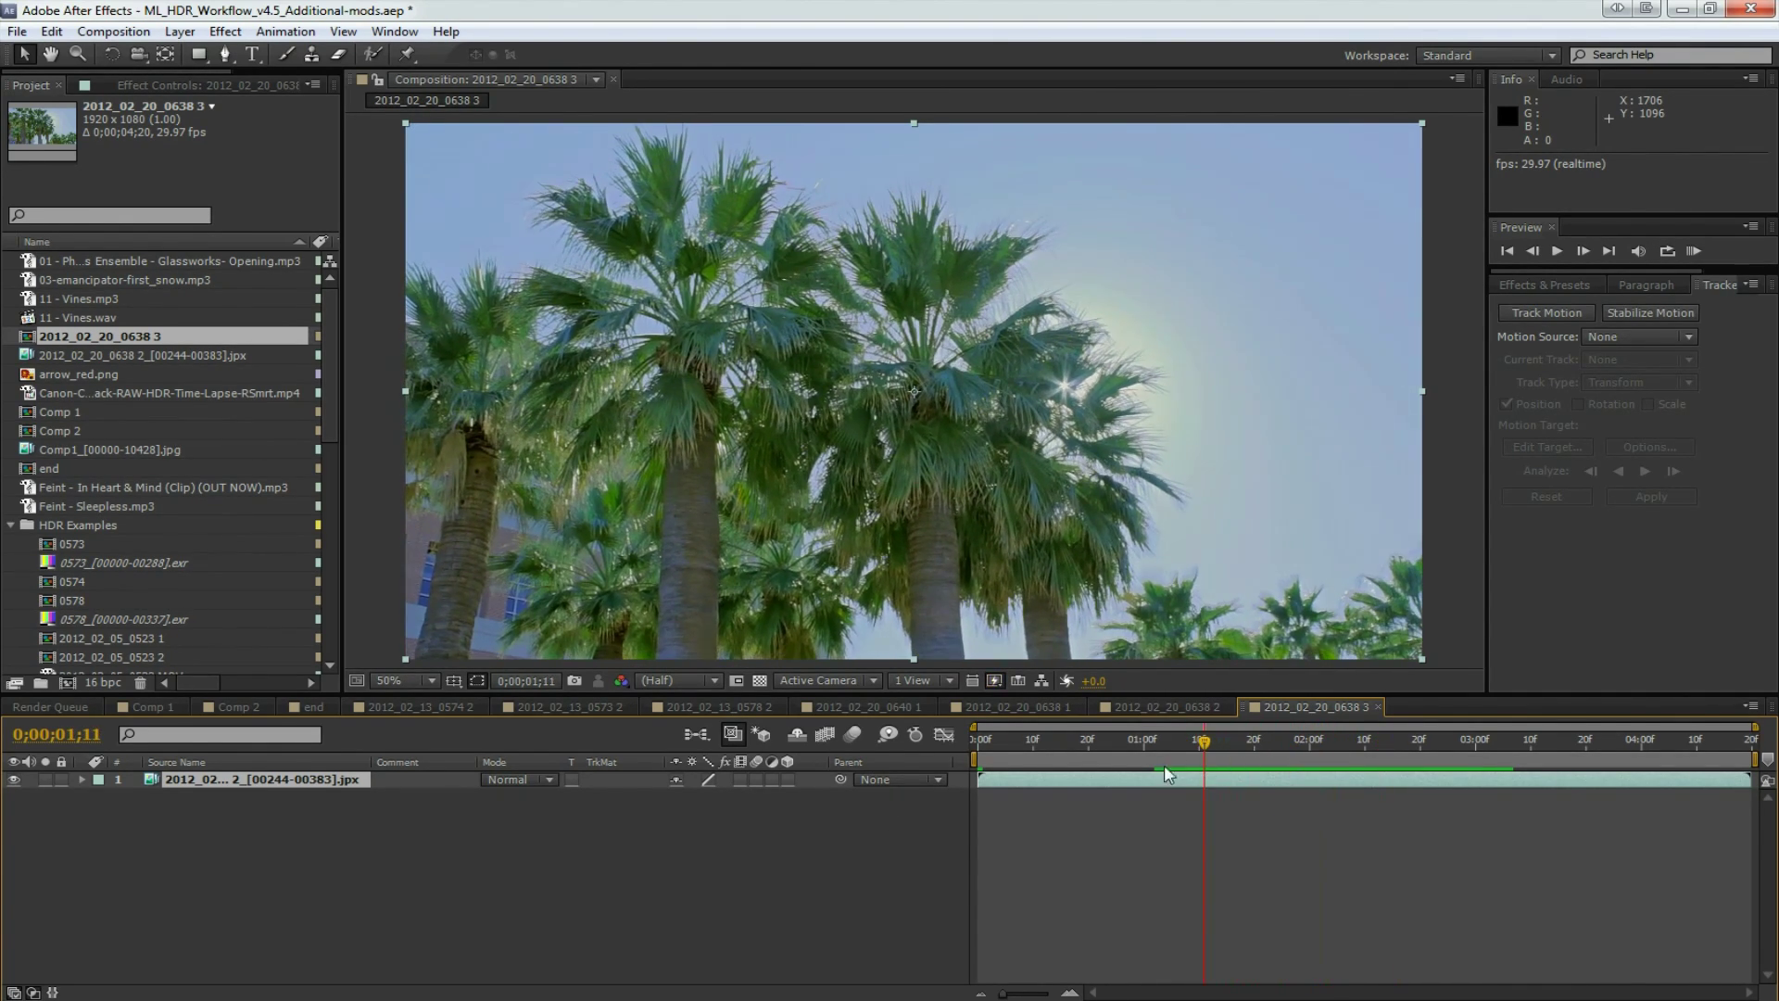
pyautogui.click(1153, 706)
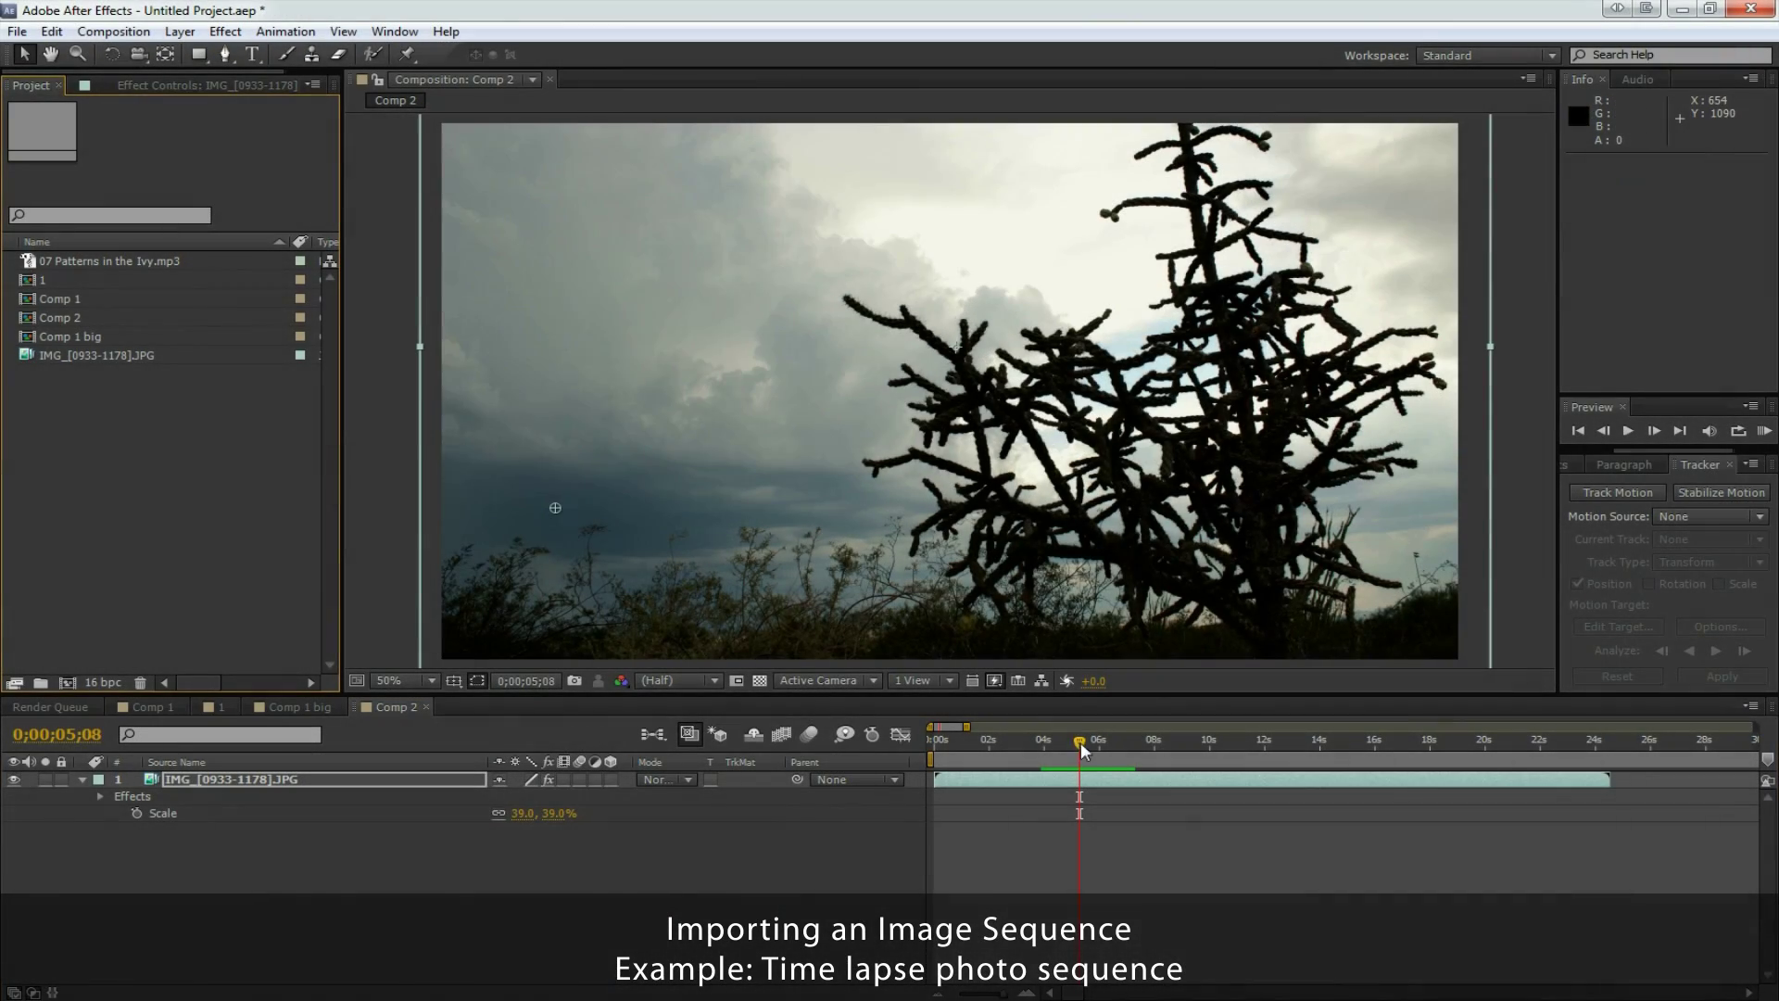
pyautogui.moveTo(1081, 742)
pyautogui.mouseDown()
pyautogui.moveTo(1053, 746)
pyautogui.moveTo(1124, 750)
pyautogui.moveTo(1040, 768)
pyautogui.moveTo(1093, 734)
pyautogui.moveTo(1121, 742)
pyautogui.moveTo(1096, 741)
pyautogui.mouseUp()
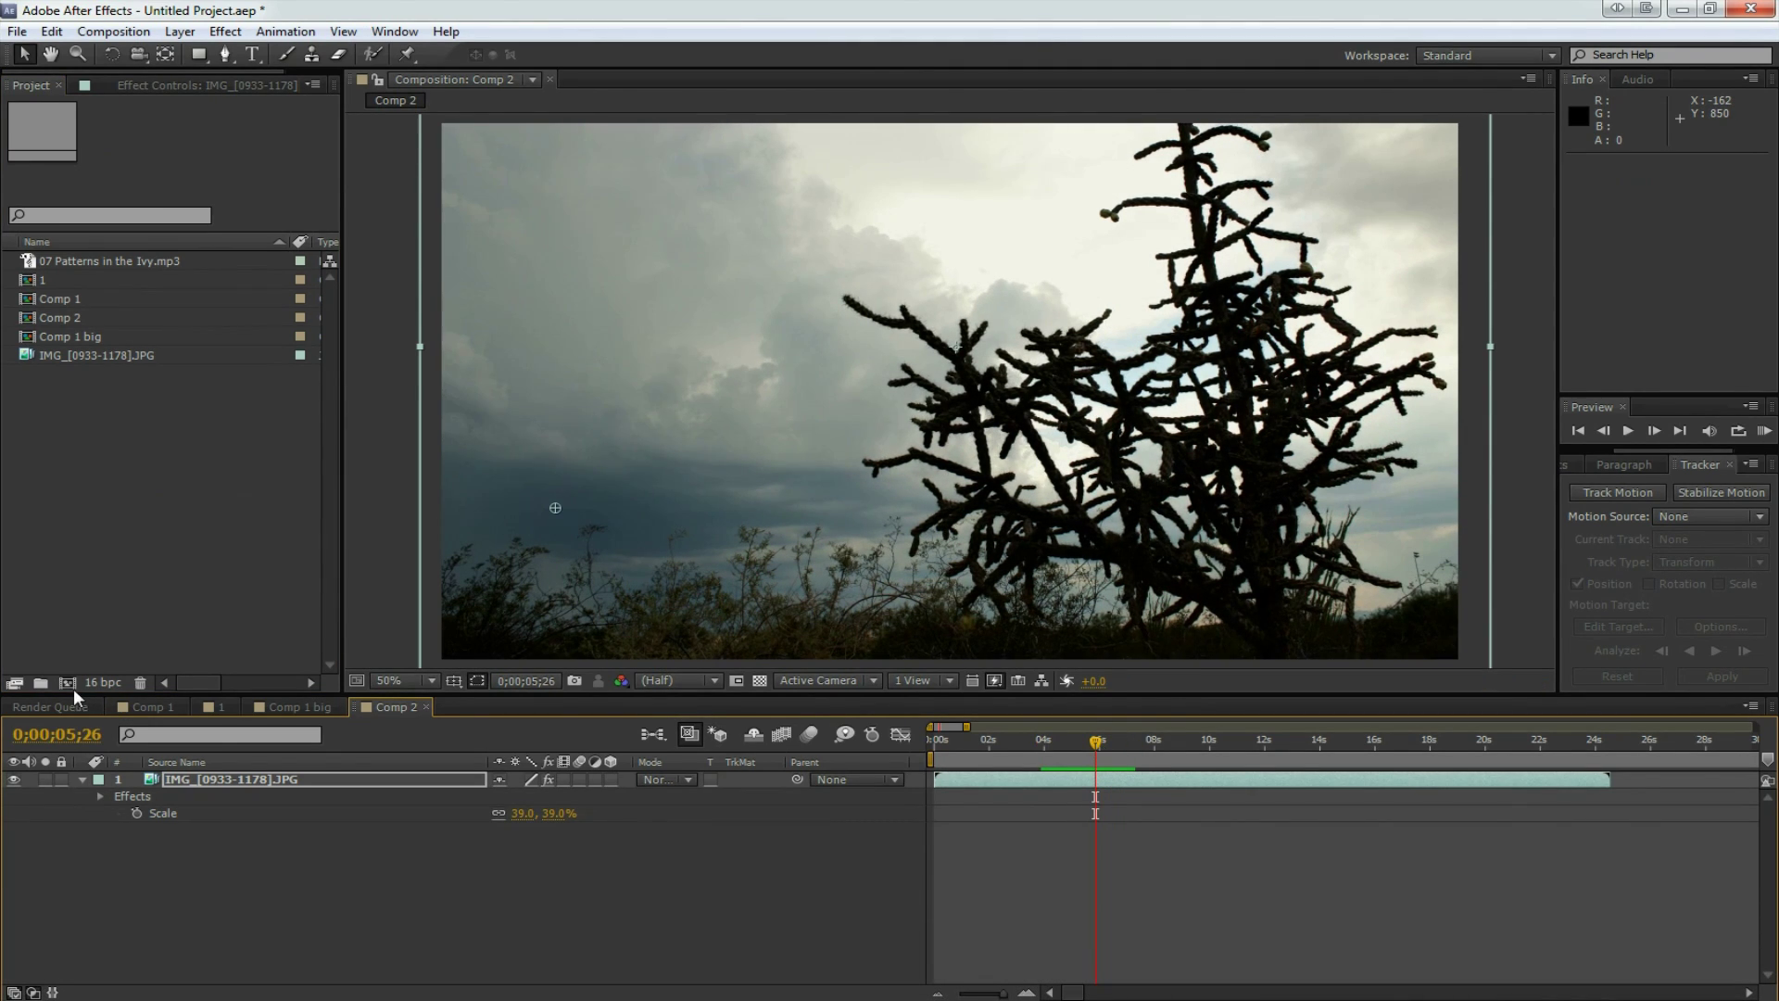
pyautogui.click(109, 572)
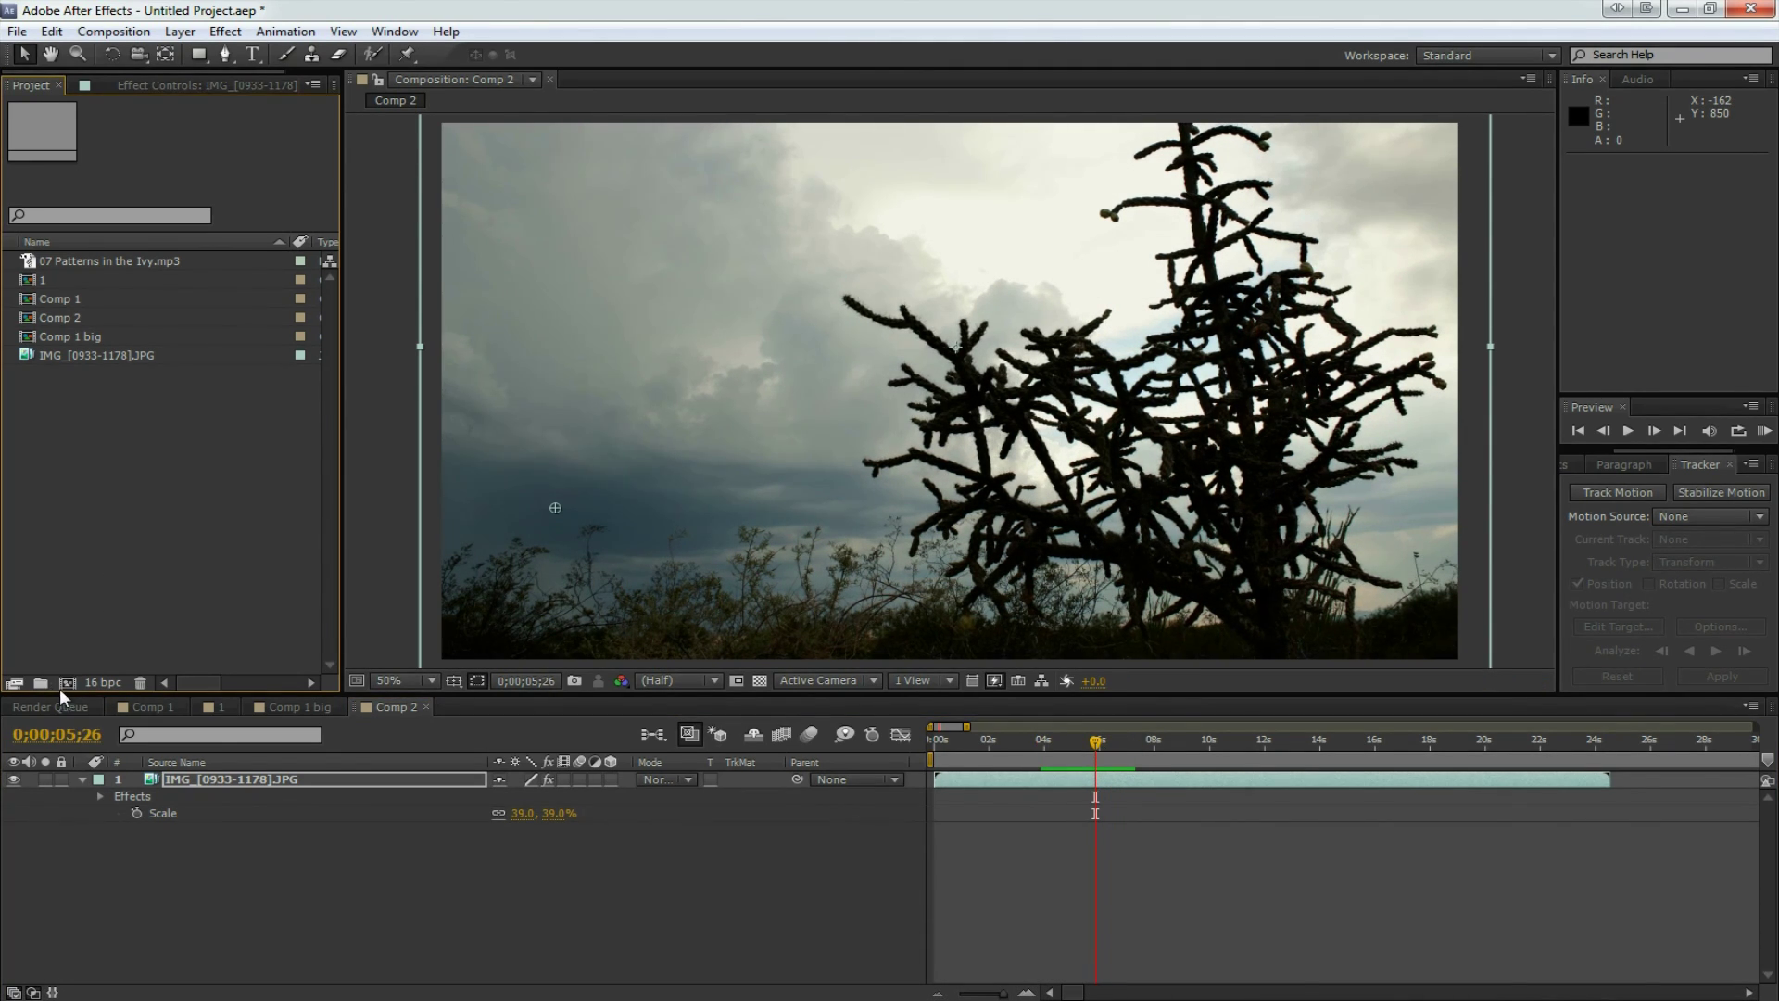
pyautogui.click(96, 682)
pyautogui.click(202, 270)
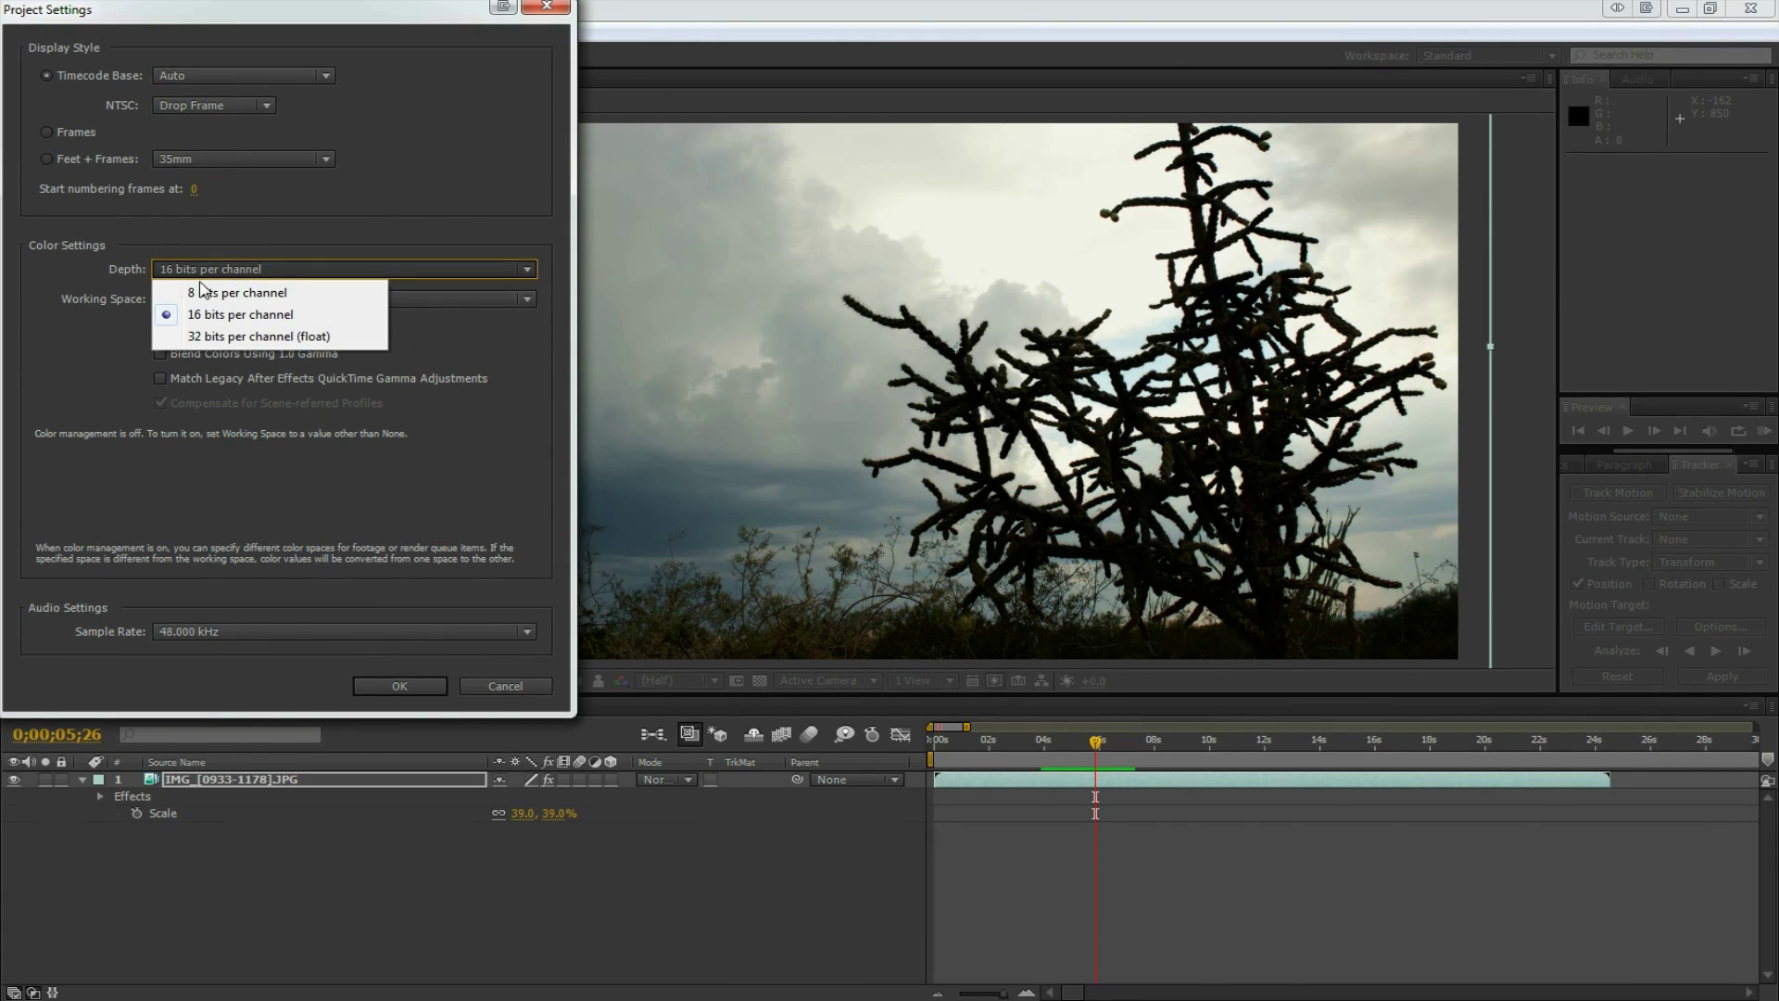
pyautogui.click(334, 320)
pyautogui.click(394, 686)
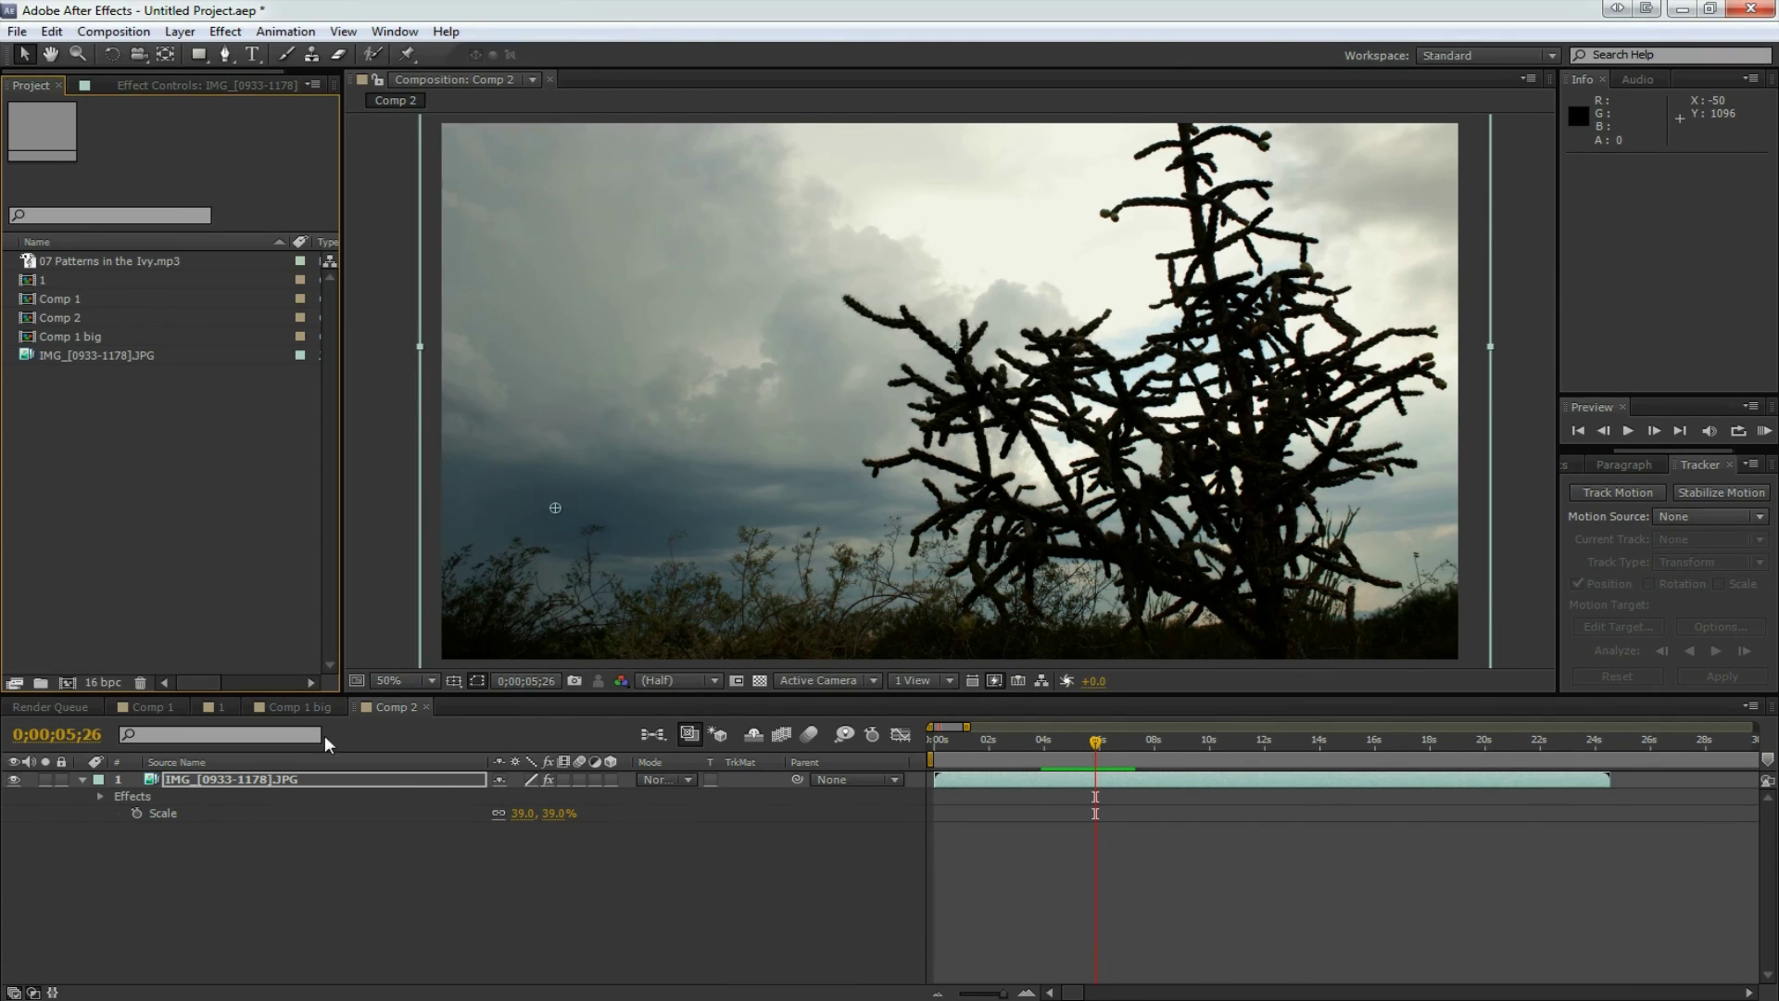
# Create Comp 3 using the HDTV 1080 29.97 preset.
pyautogui.click(69, 683)
pyautogui.click(245, 111)
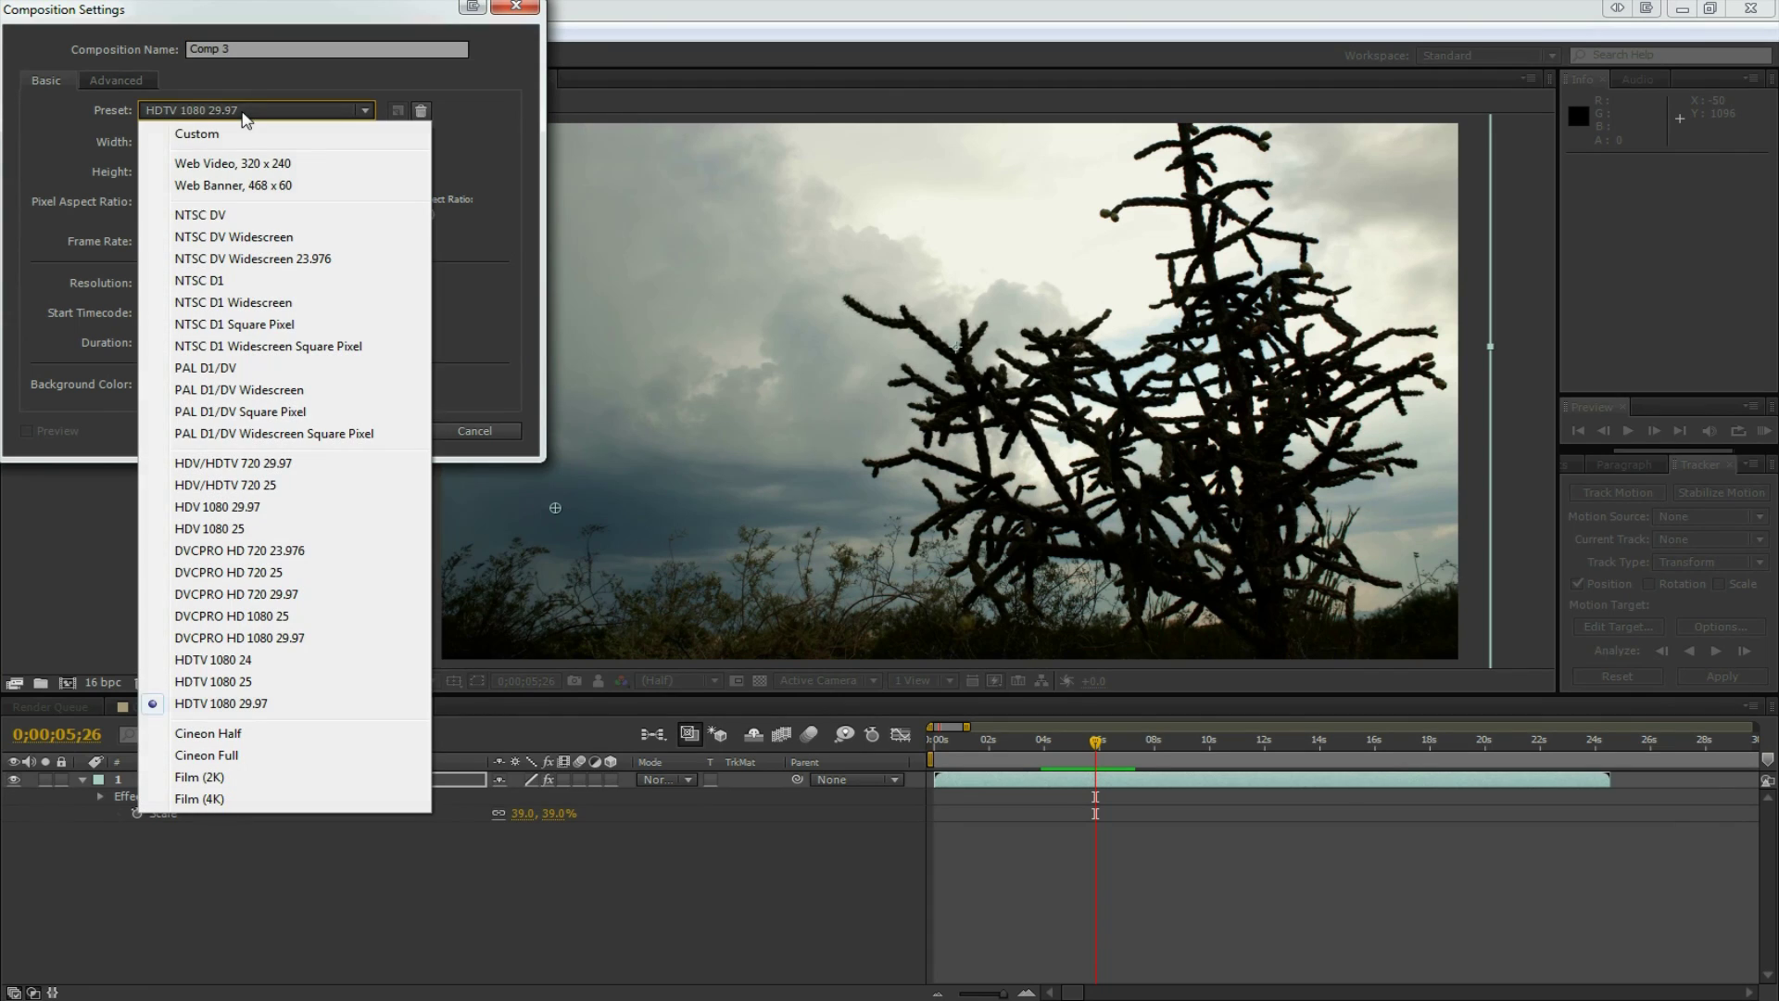
pyautogui.click(283, 715)
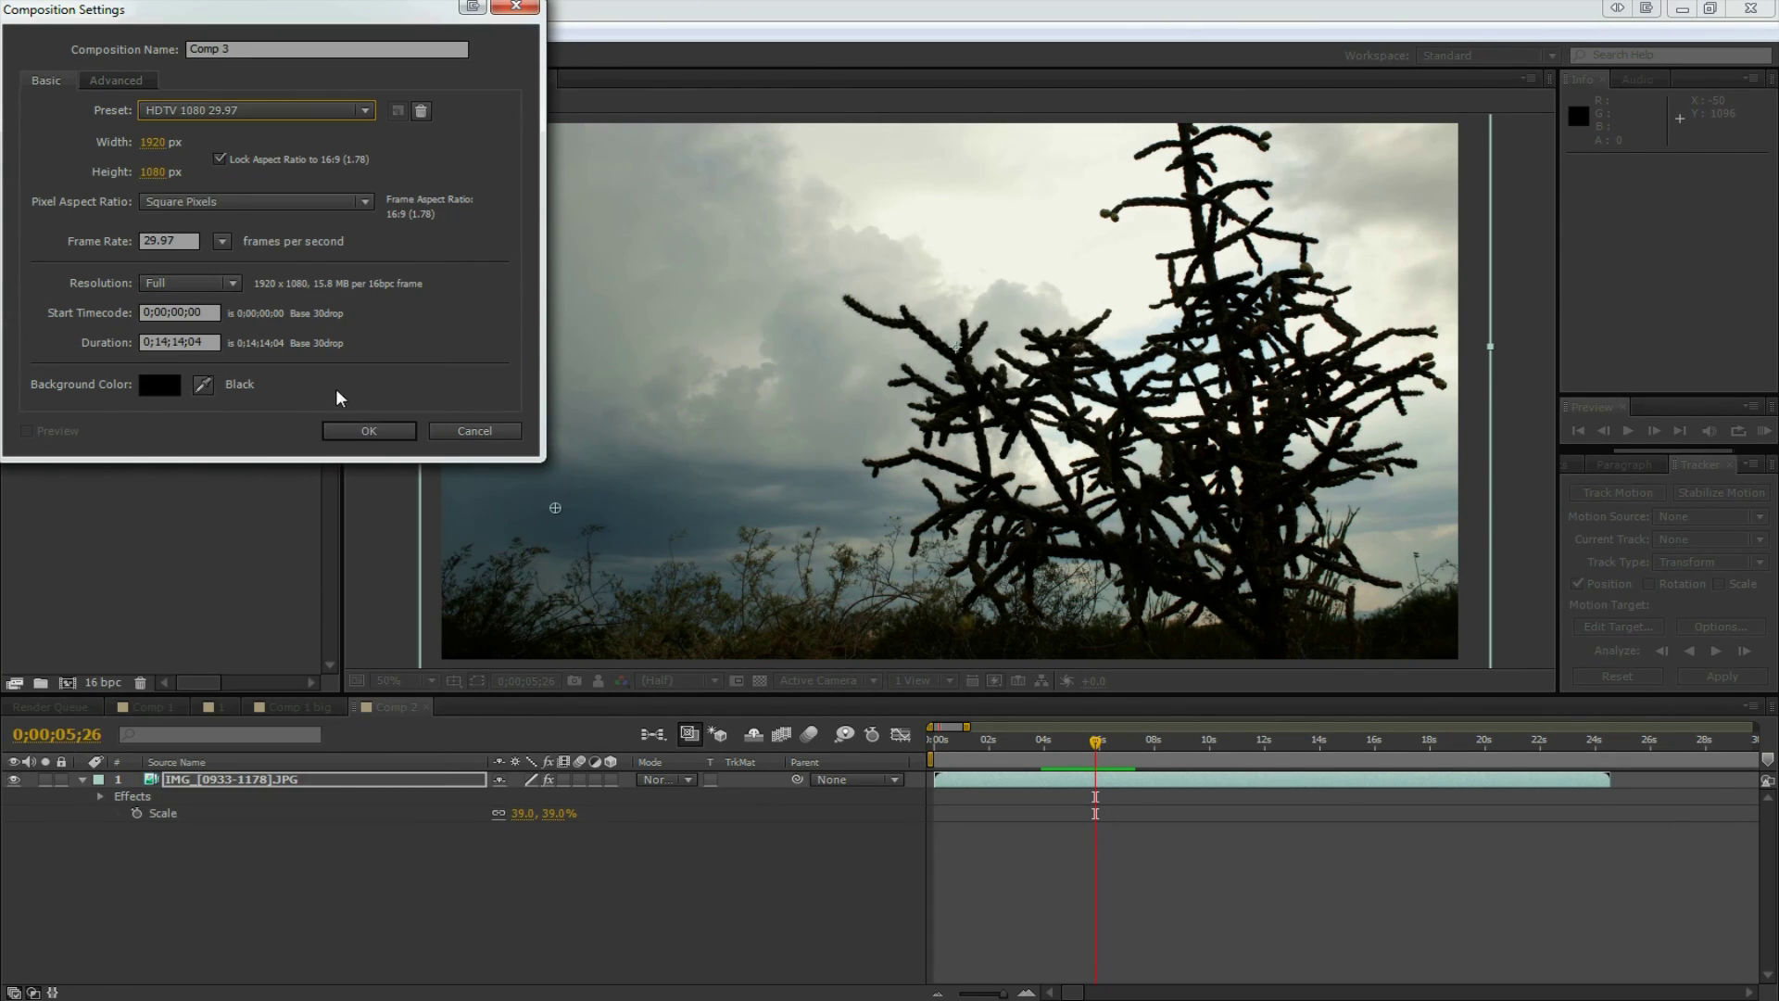
pyautogui.click(370, 431)
# Import IMG_0933.JPG as a JPEG sequence to bring in the desert_TL footage.
pyautogui.click(16, 31)
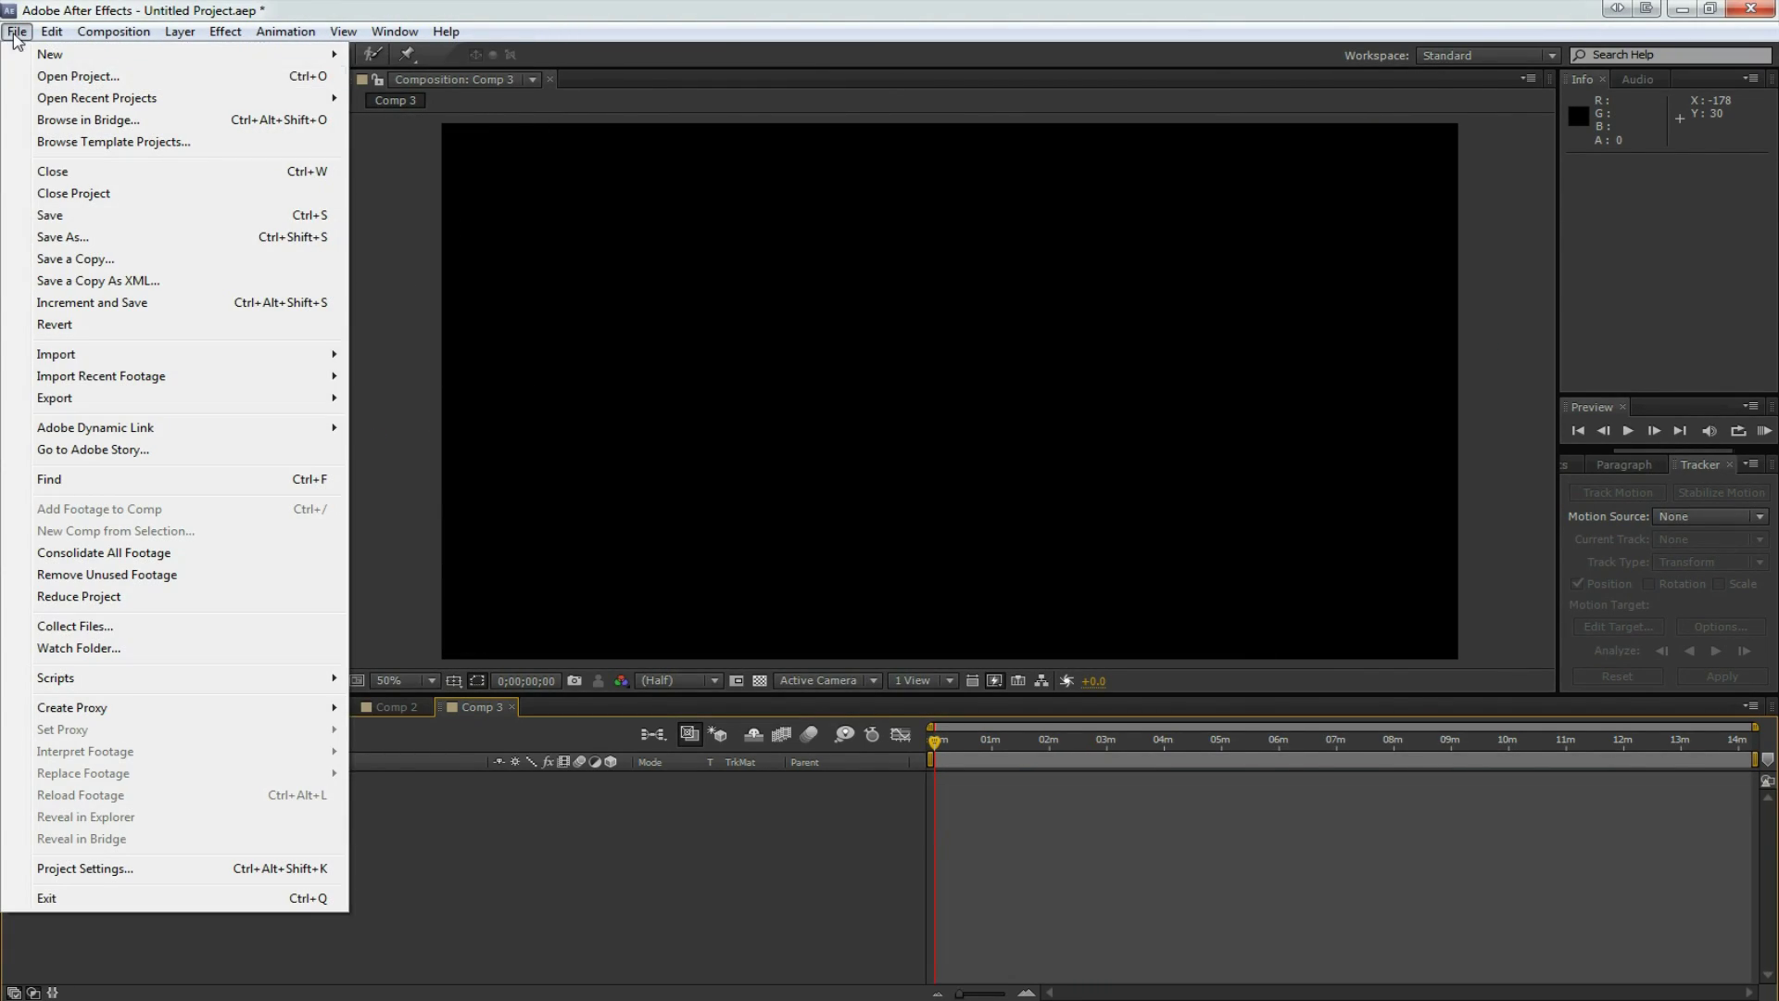
pyautogui.moveTo(79, 357)
pyautogui.click(395, 360)
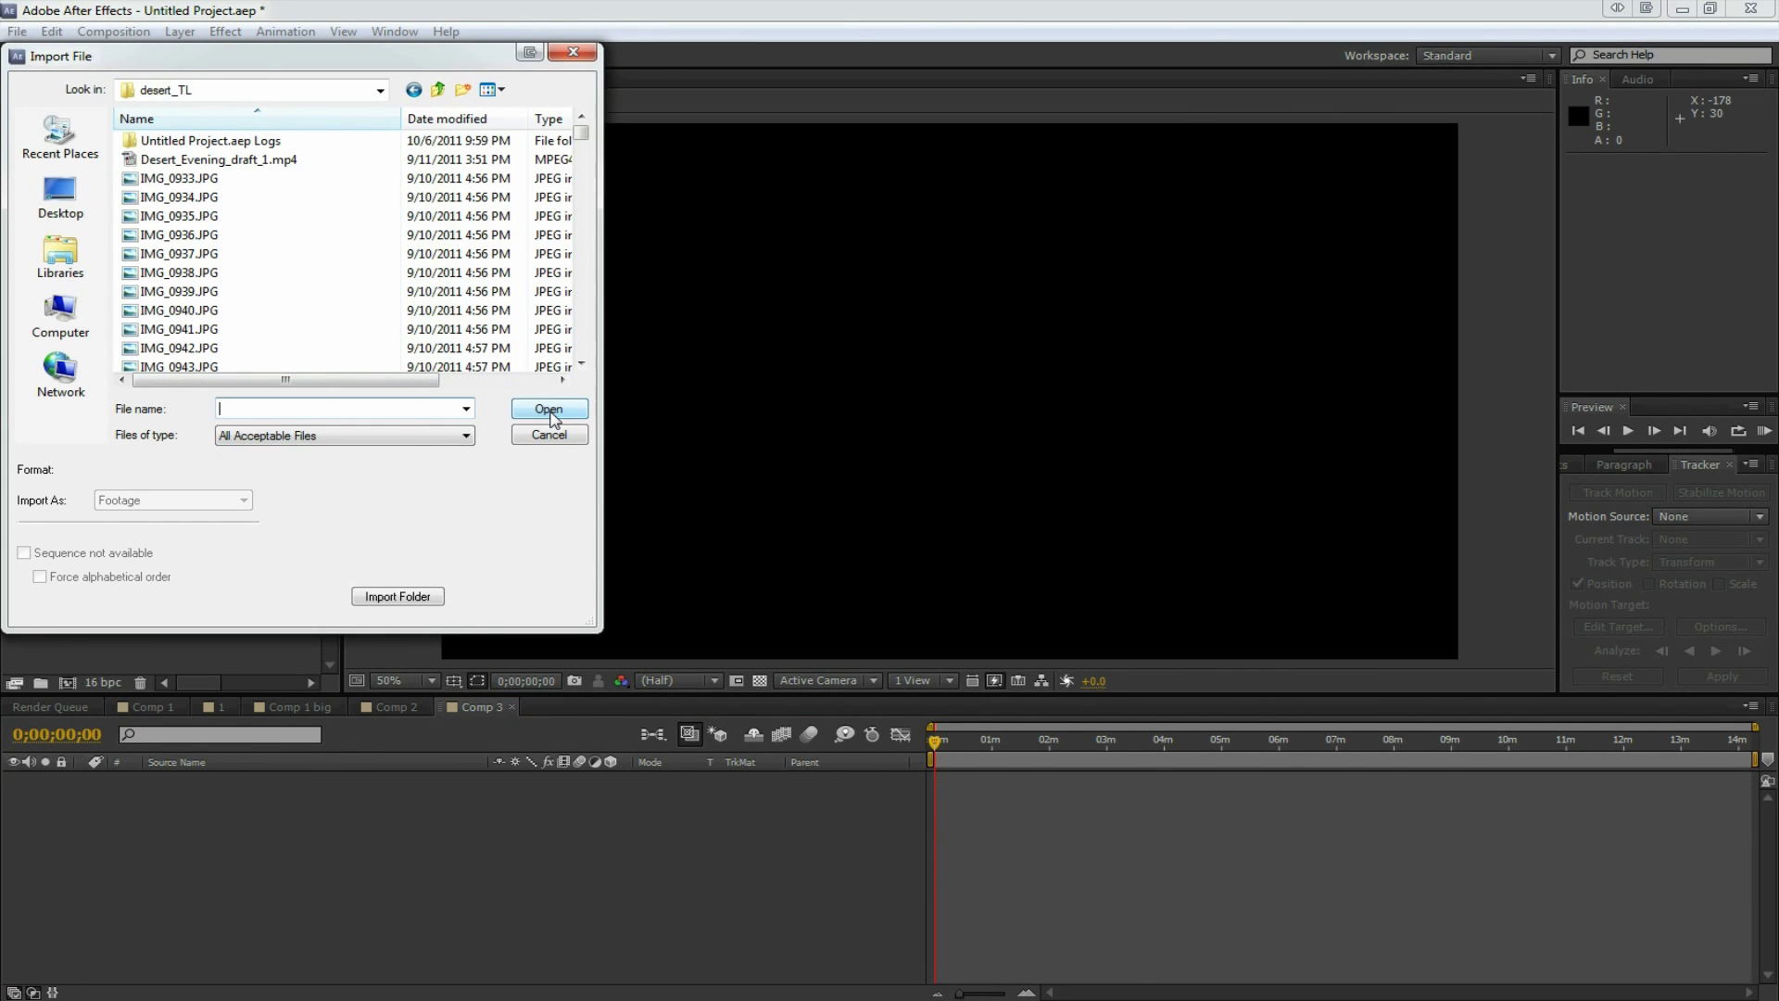
pyautogui.click(181, 178)
pyautogui.click(39, 579)
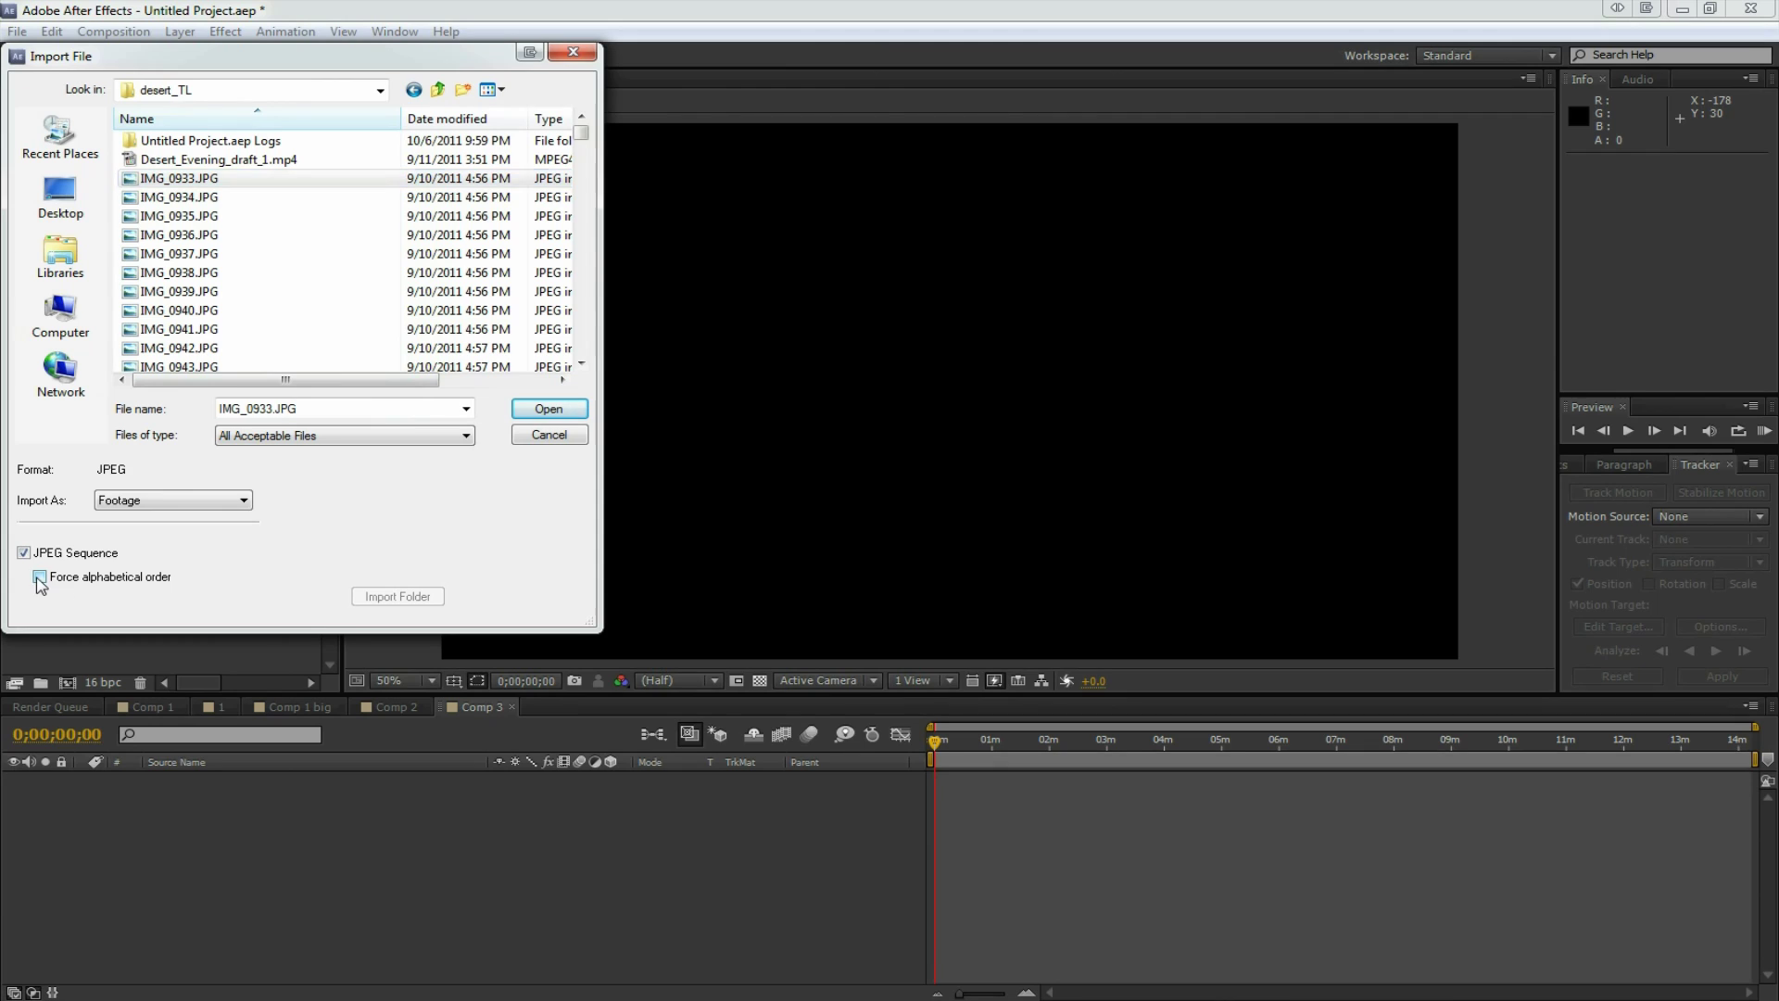
pyautogui.click(554, 411)
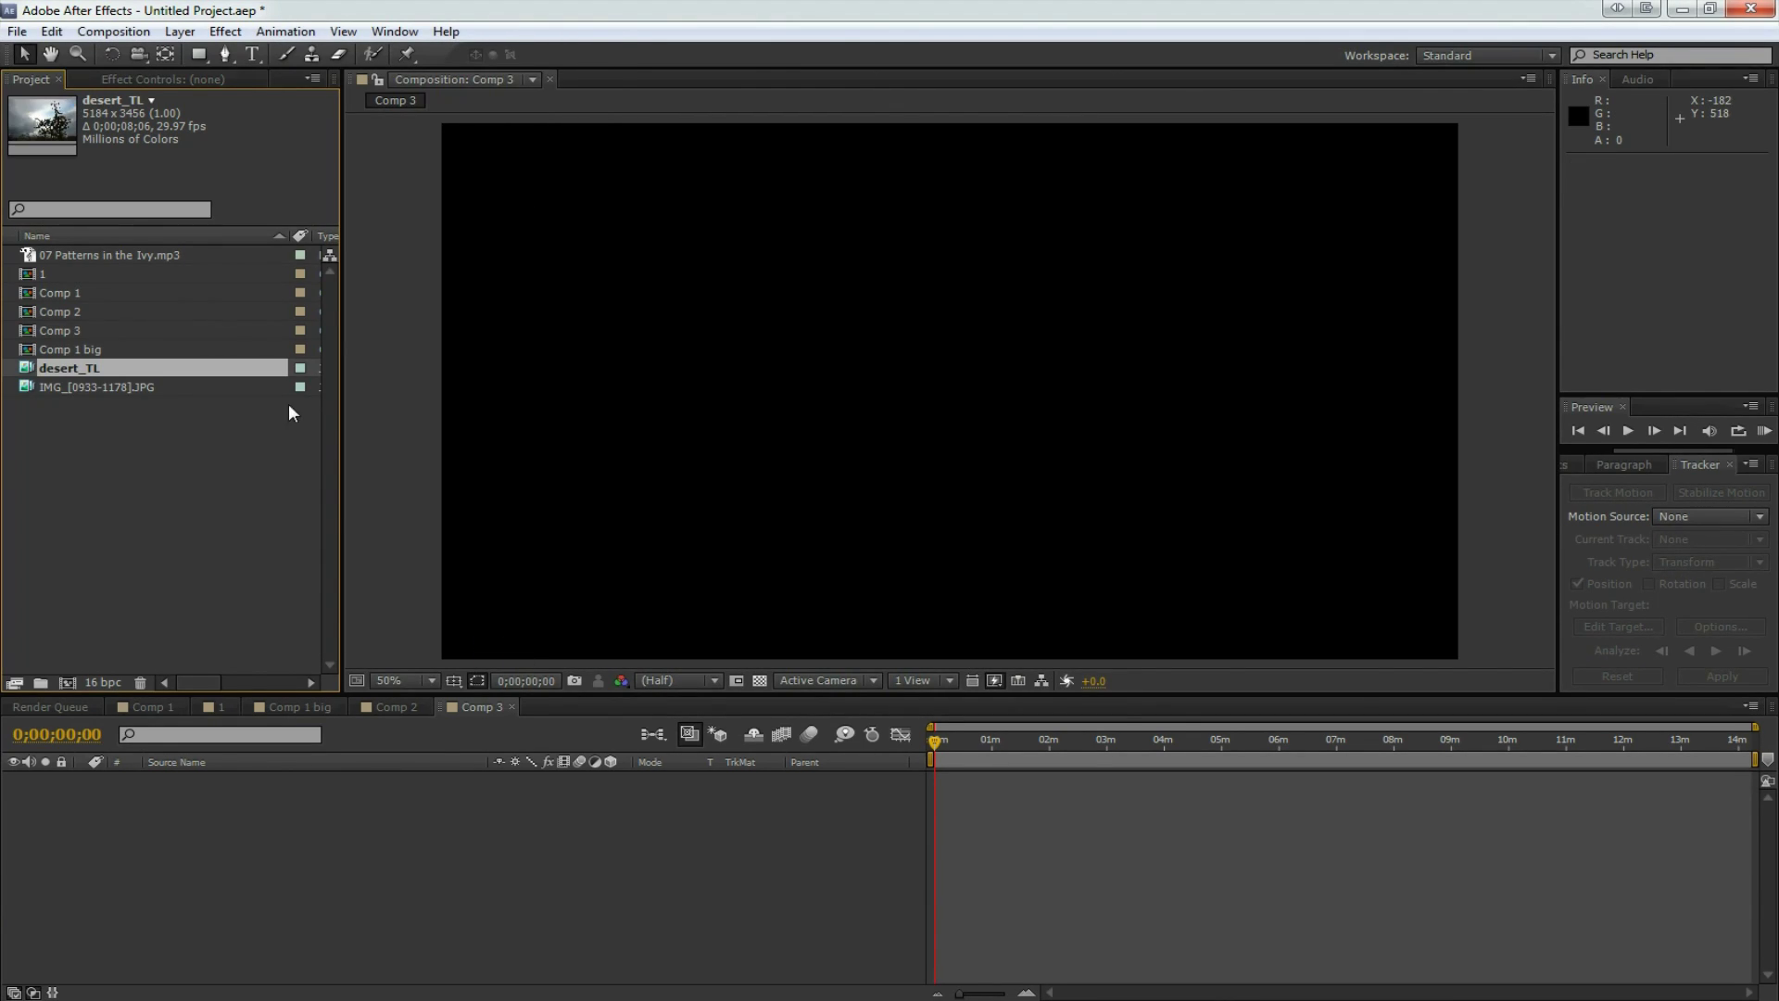
# Add desert_TL to Comp 3 and interpret its footage at 12 fps via Interpret Footage.
pyautogui.moveTo(52, 367); pyautogui.dragTo(346, 818)
pyautogui.press('=')
pyautogui.press('=')
pyautogui.press('=')
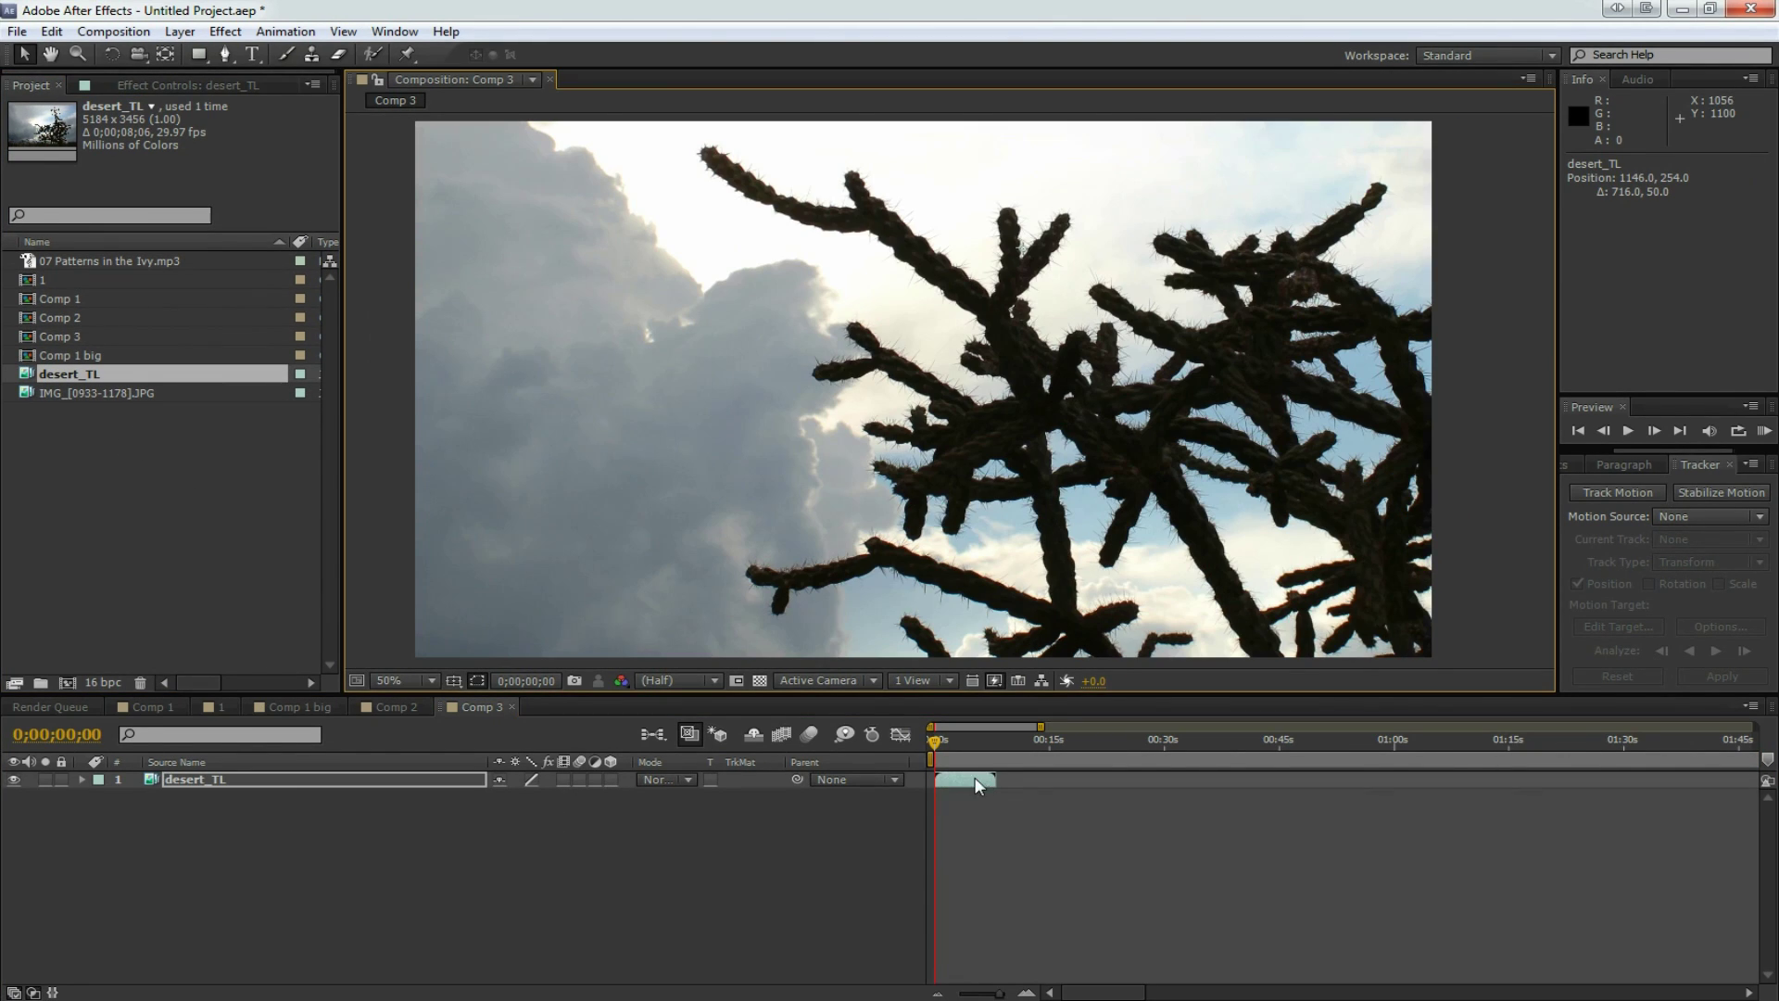
pyautogui.rightClick(57, 375)
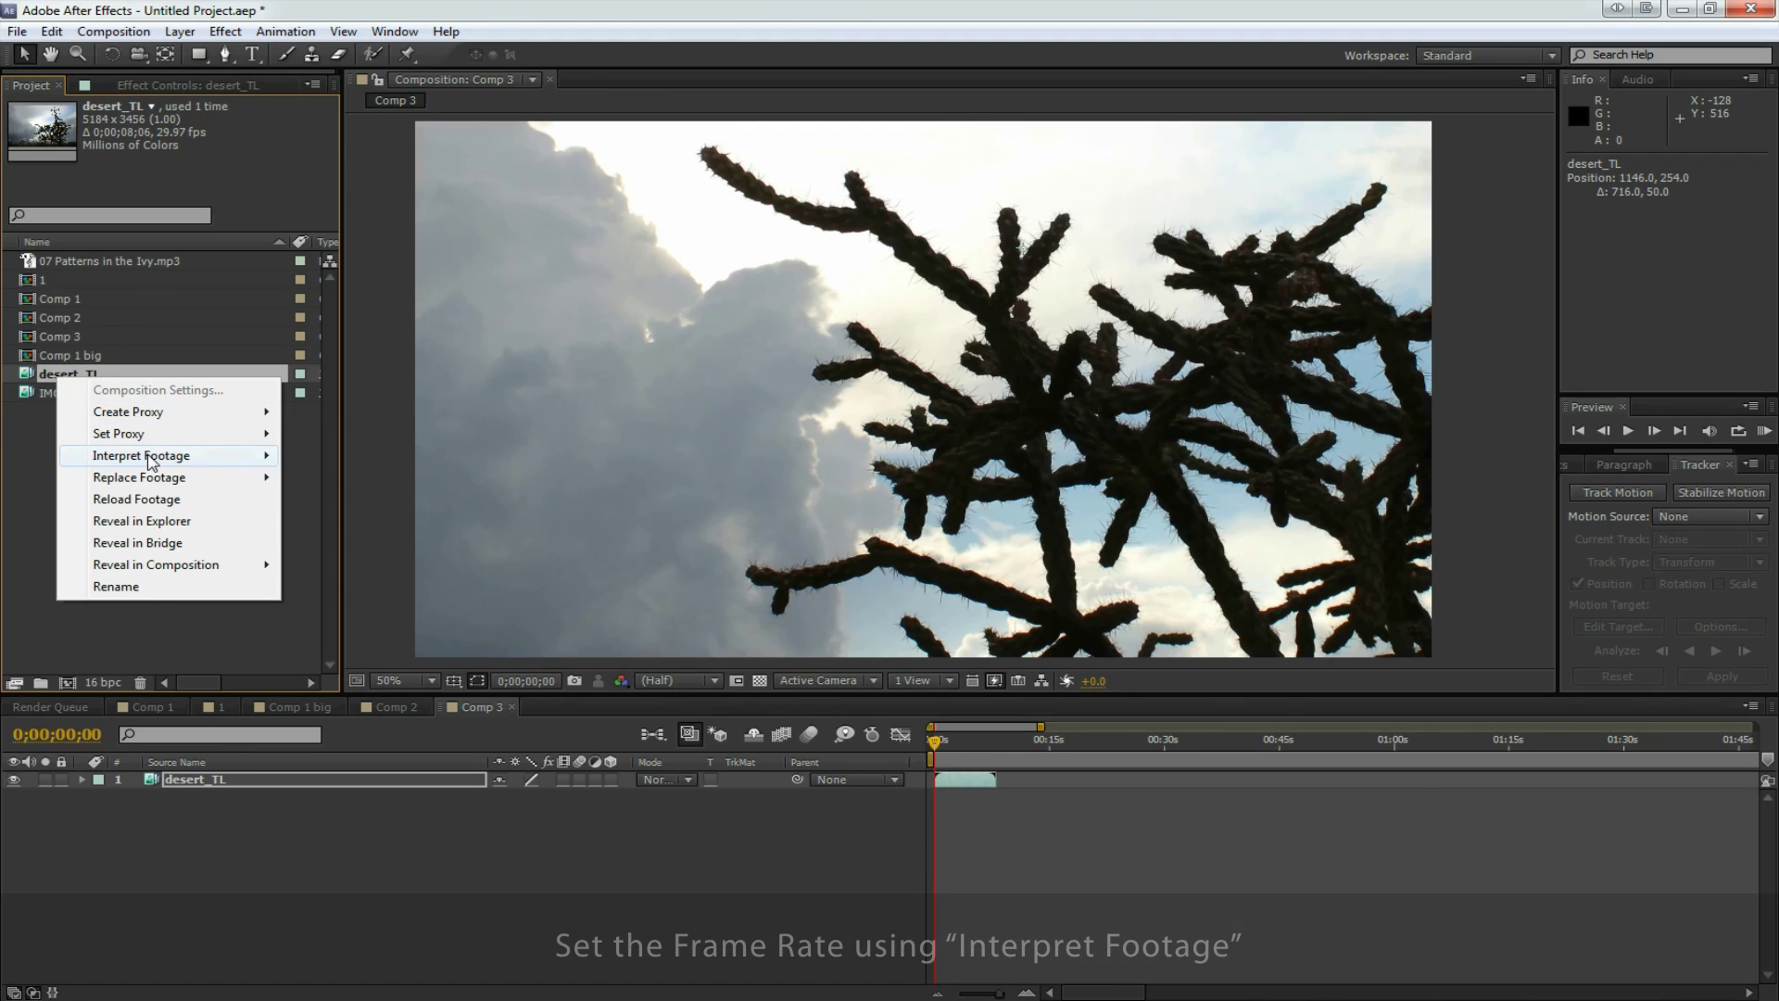
pyautogui.moveTo(150, 460)
pyautogui.click(319, 459)
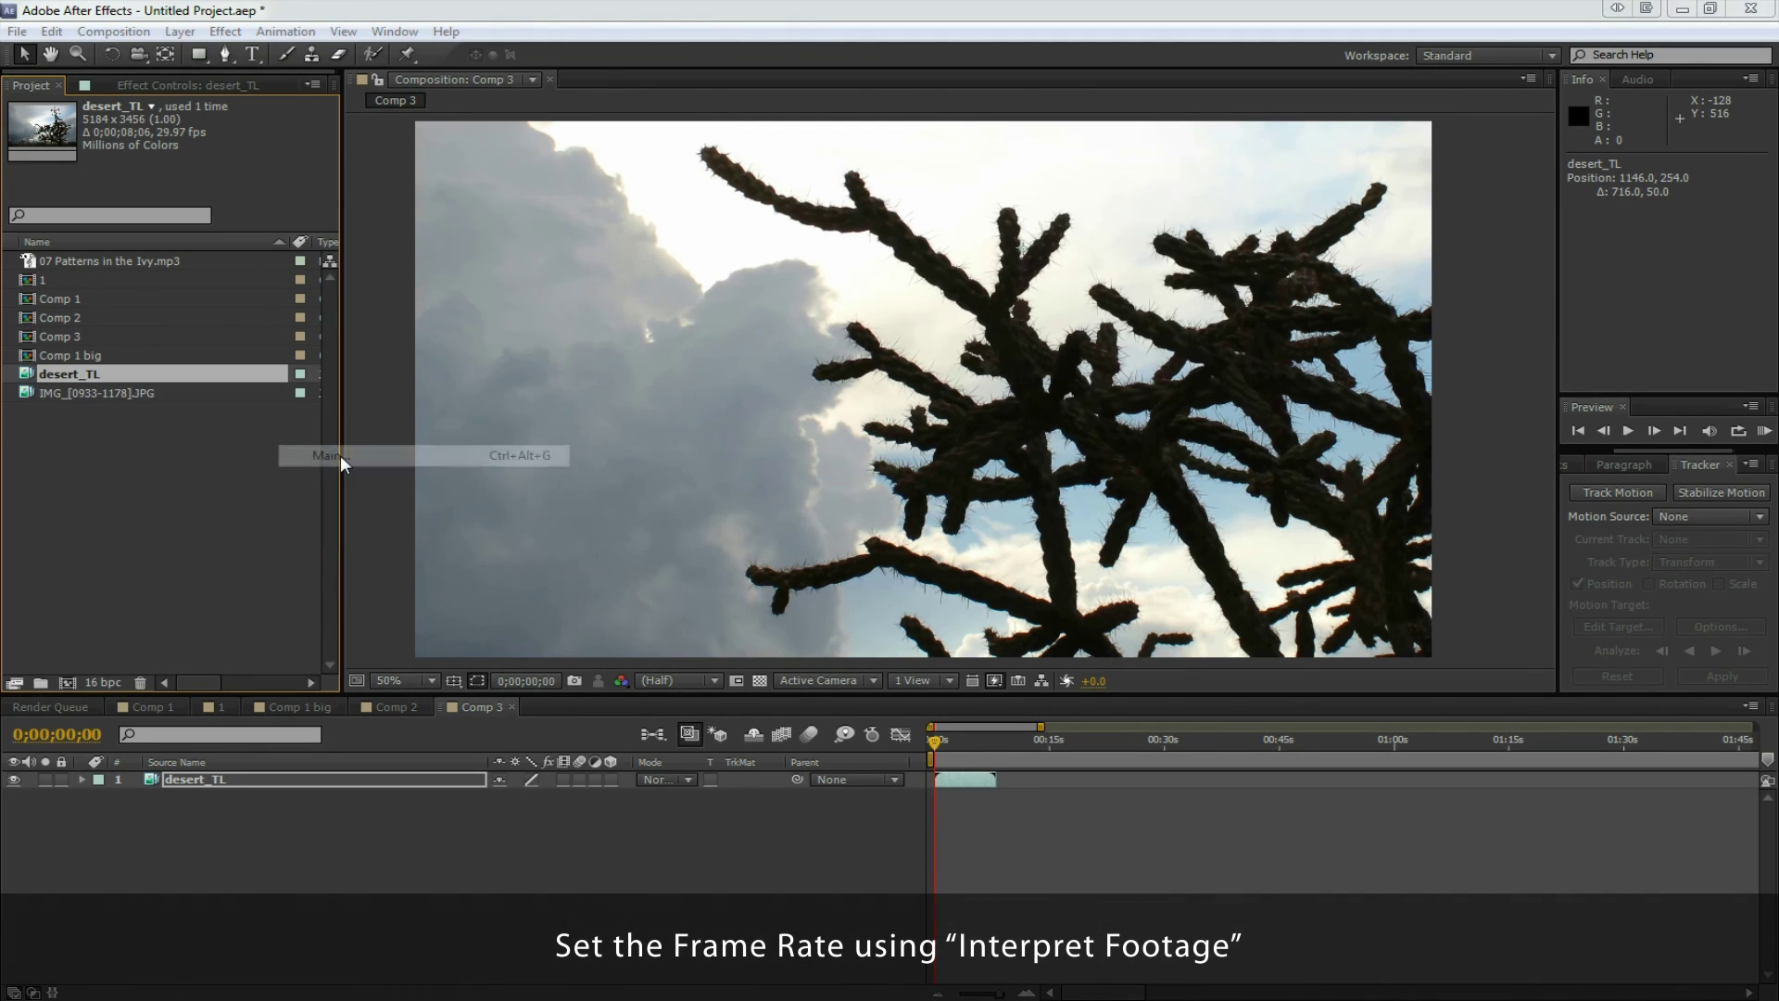
pyautogui.click(250, 292)
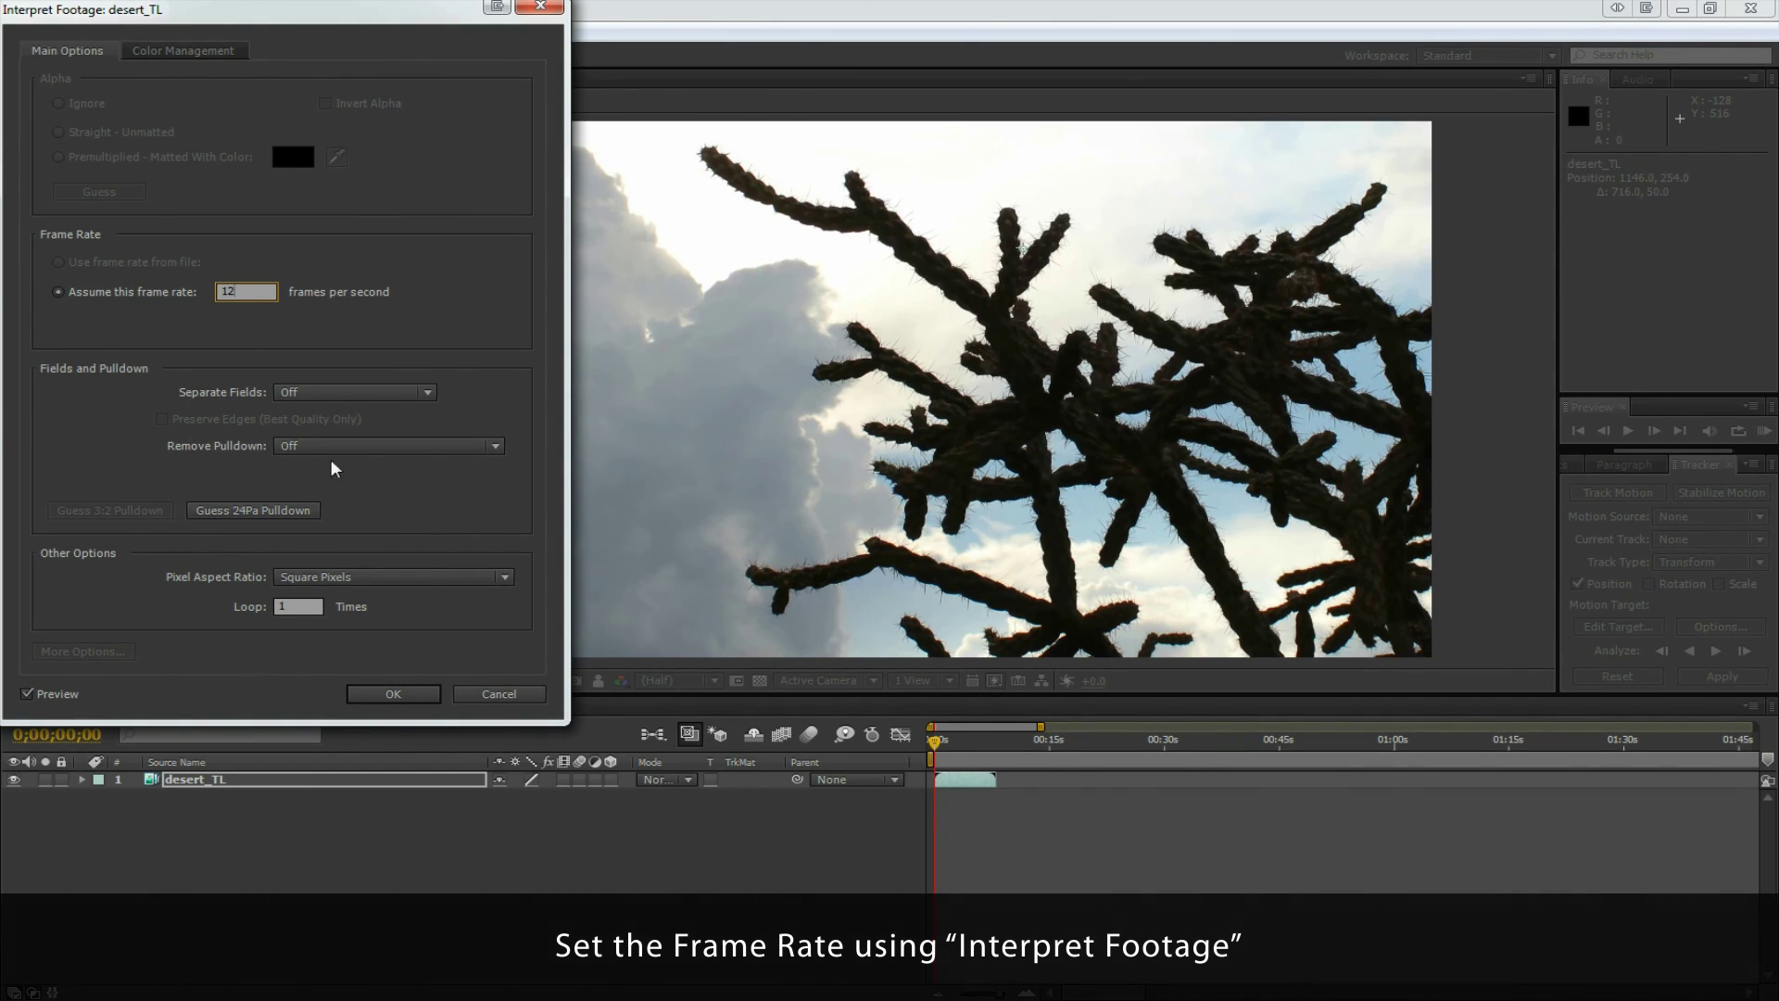
pyautogui.click(394, 694)
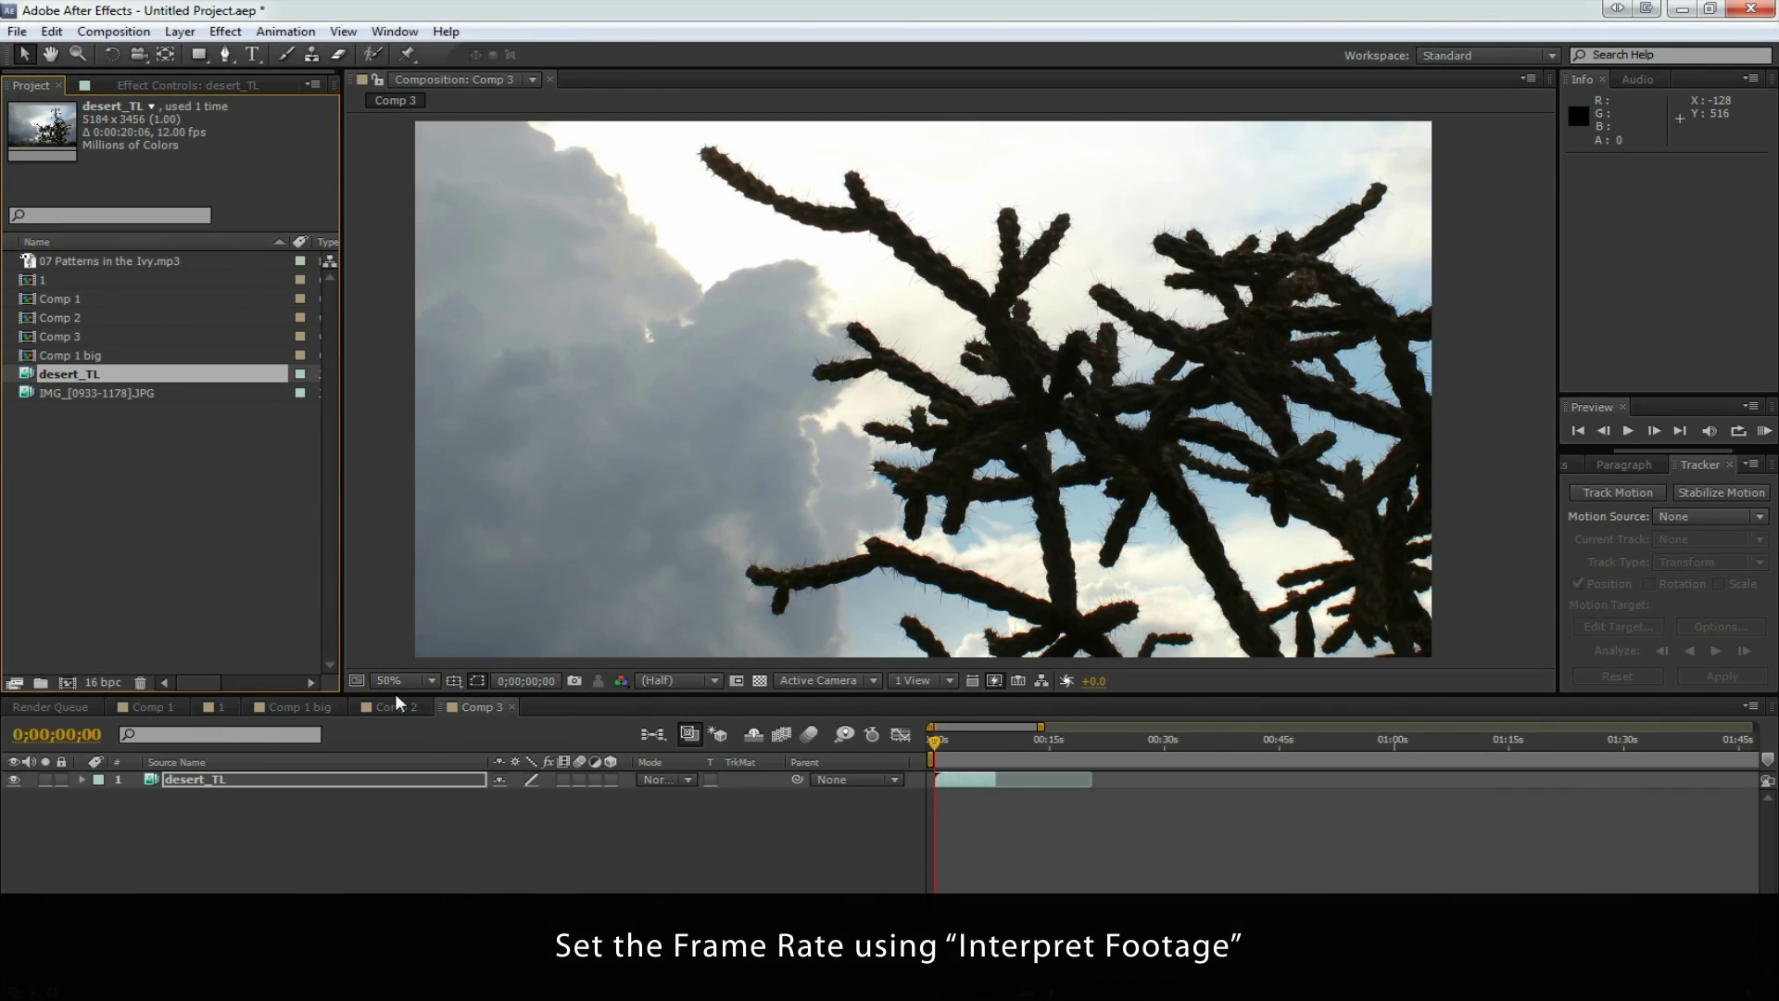
# Trim desert_TL's out-point, scrub to 03;09, and scale the layer down to about 43%.
pyautogui.moveTo(1091, 779); pyautogui.dragTo(1091, 780)
pyautogui.moveTo(945, 746); pyautogui.dragTo(981, 748)
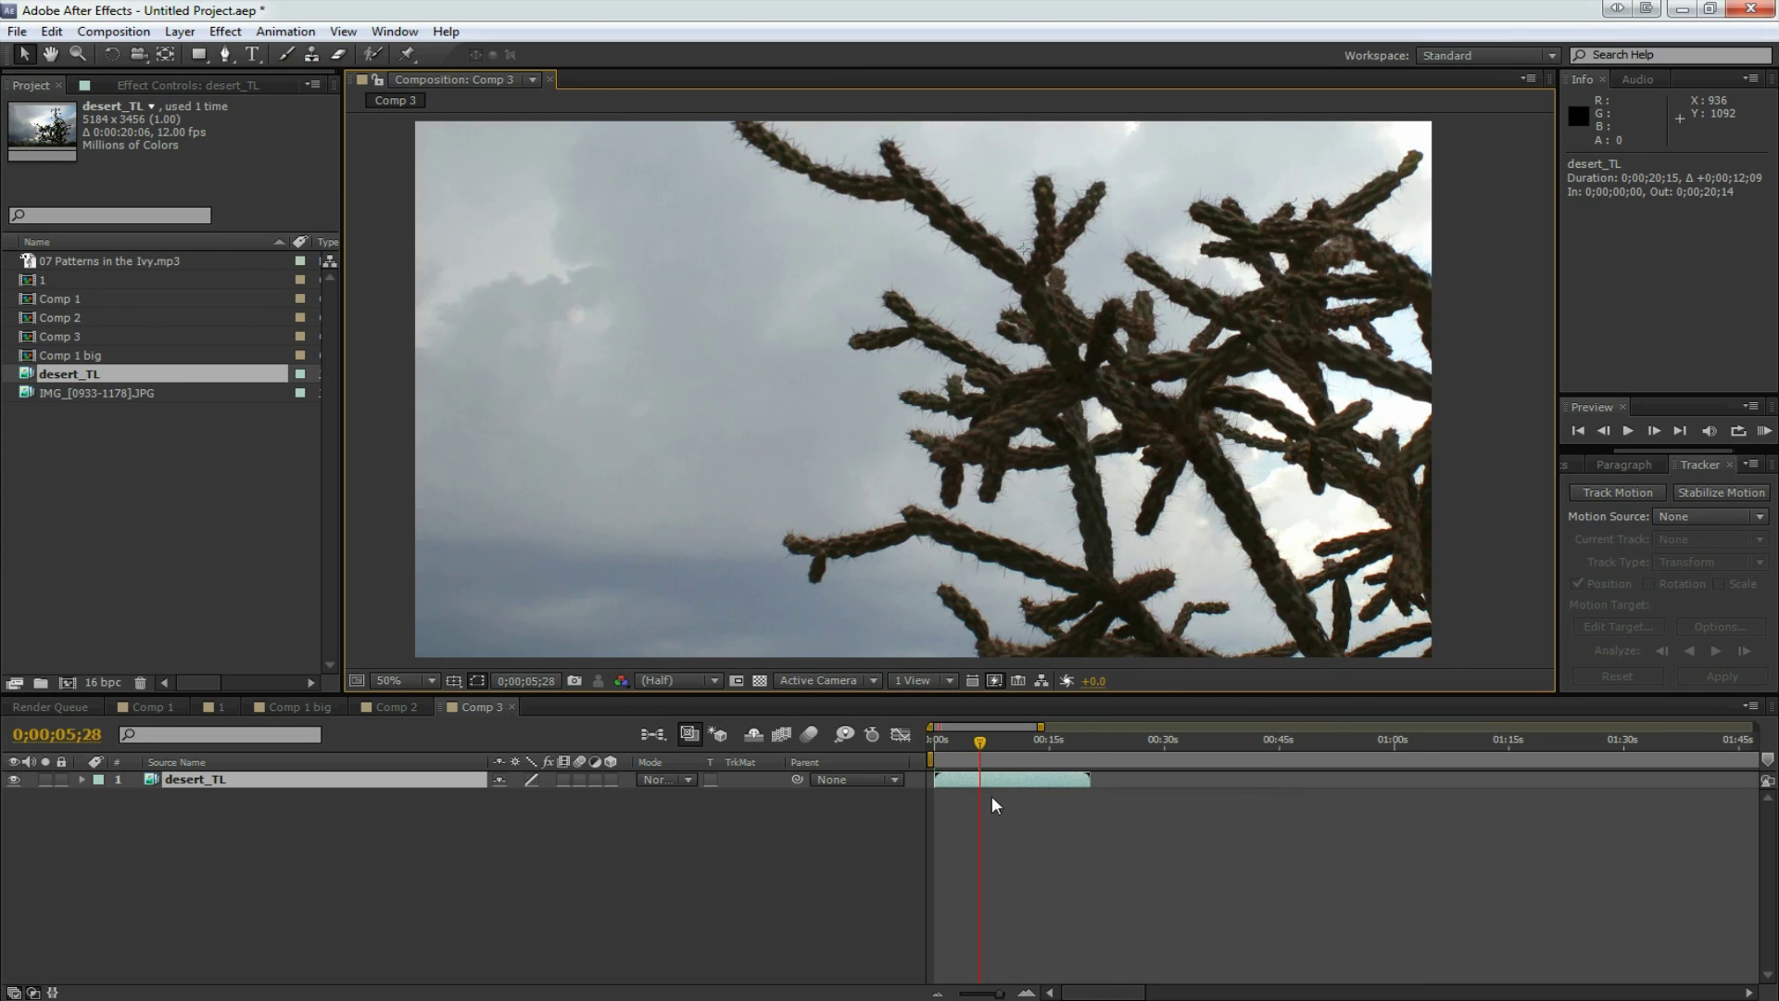
pyautogui.press('s')
pyautogui.moveTo(559, 797)
pyautogui.mouseDown()
pyautogui.moveTo(514, 799)
pyautogui.moveTo(533, 798)
pyautogui.mouseUp()
# Adjust the scale between 35% and 42% and reposition the cactus to fit the frame.
pyautogui.moveTo(1159, 462); pyautogui.dragTo(1088, 580)
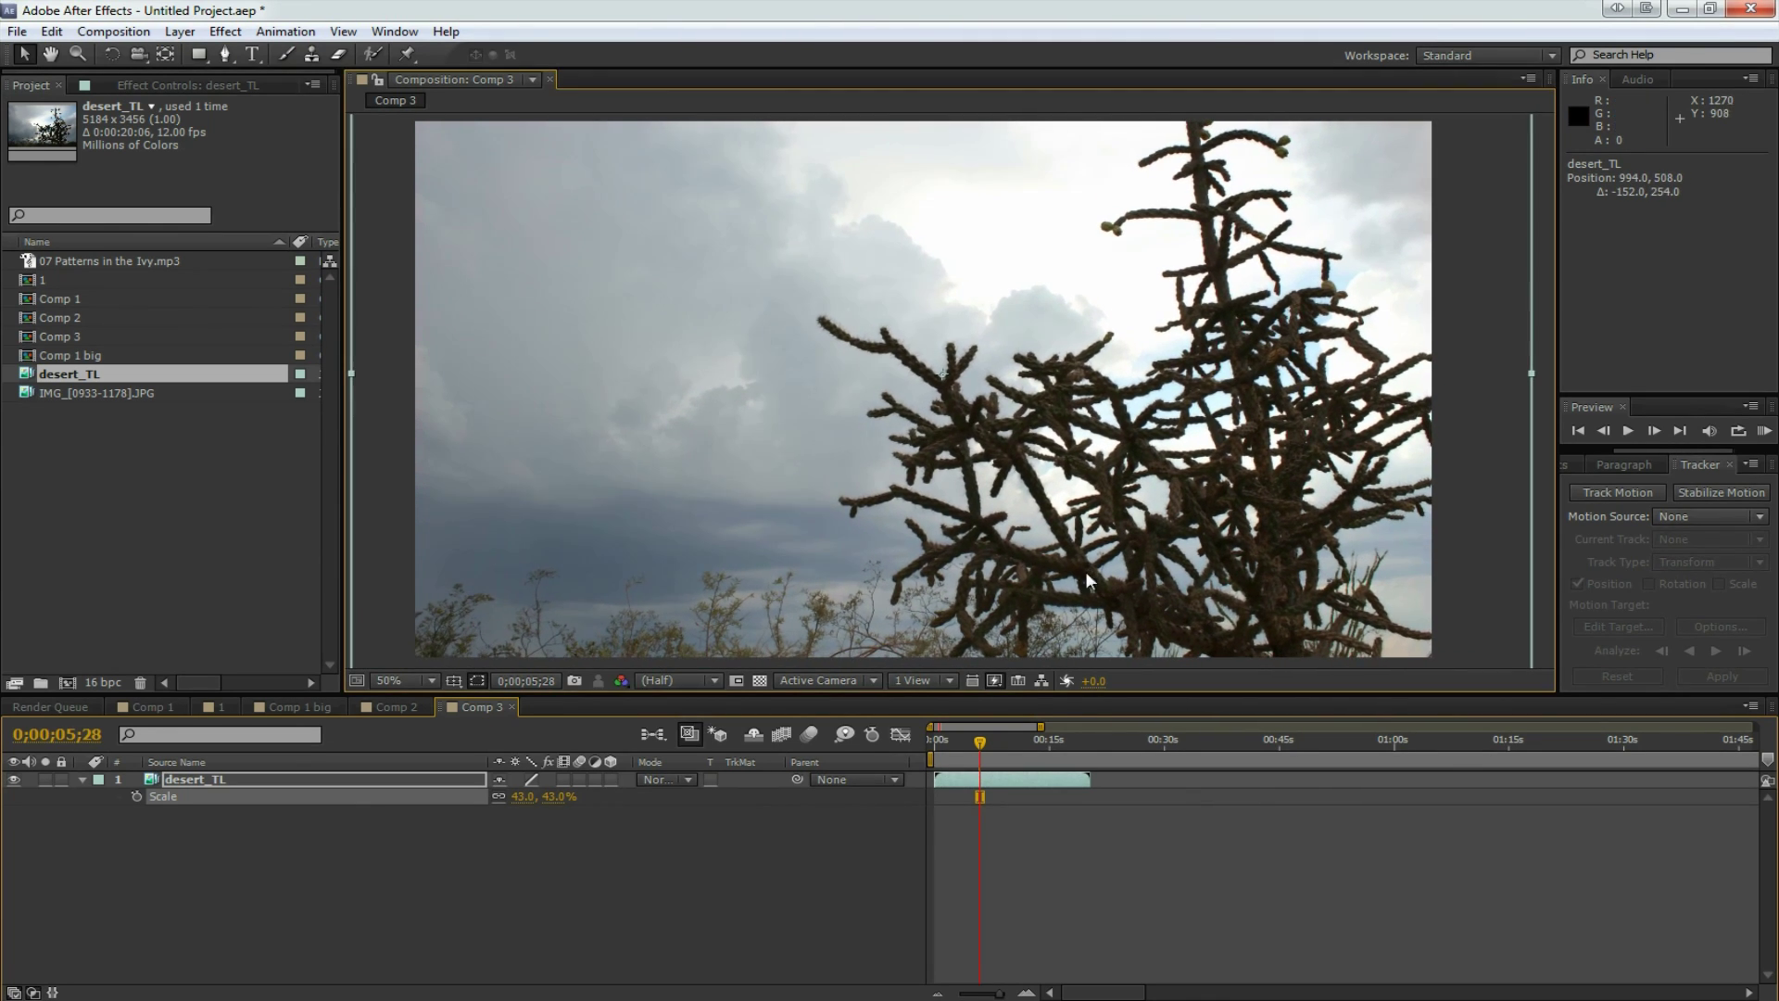
pyautogui.moveTo(553, 799)
pyautogui.mouseDown()
pyautogui.moveTo(530, 799)
pyautogui.moveTo(559, 799)
pyautogui.mouseUp()
pyautogui.moveTo(945, 417); pyautogui.dragTo(929, 424)
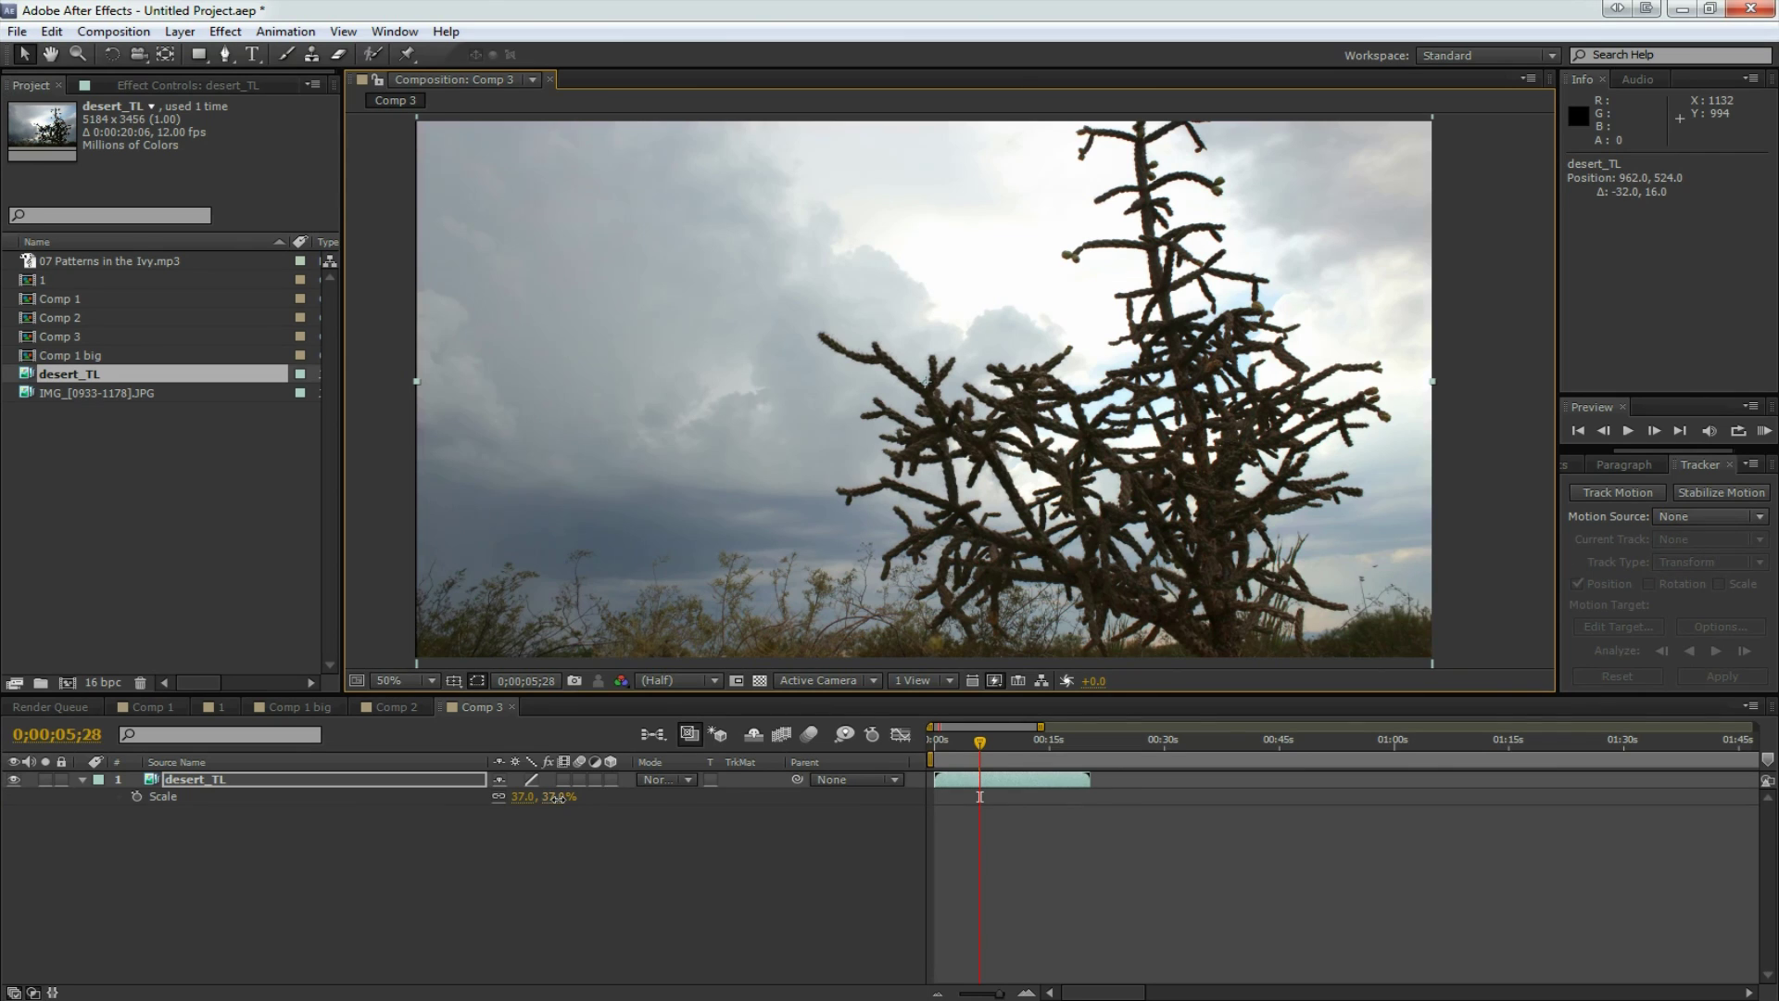
pyautogui.moveTo(559, 797); pyautogui.dragTo(569, 797)
pyautogui.moveTo(1041, 570); pyautogui.dragTo(1039, 508)
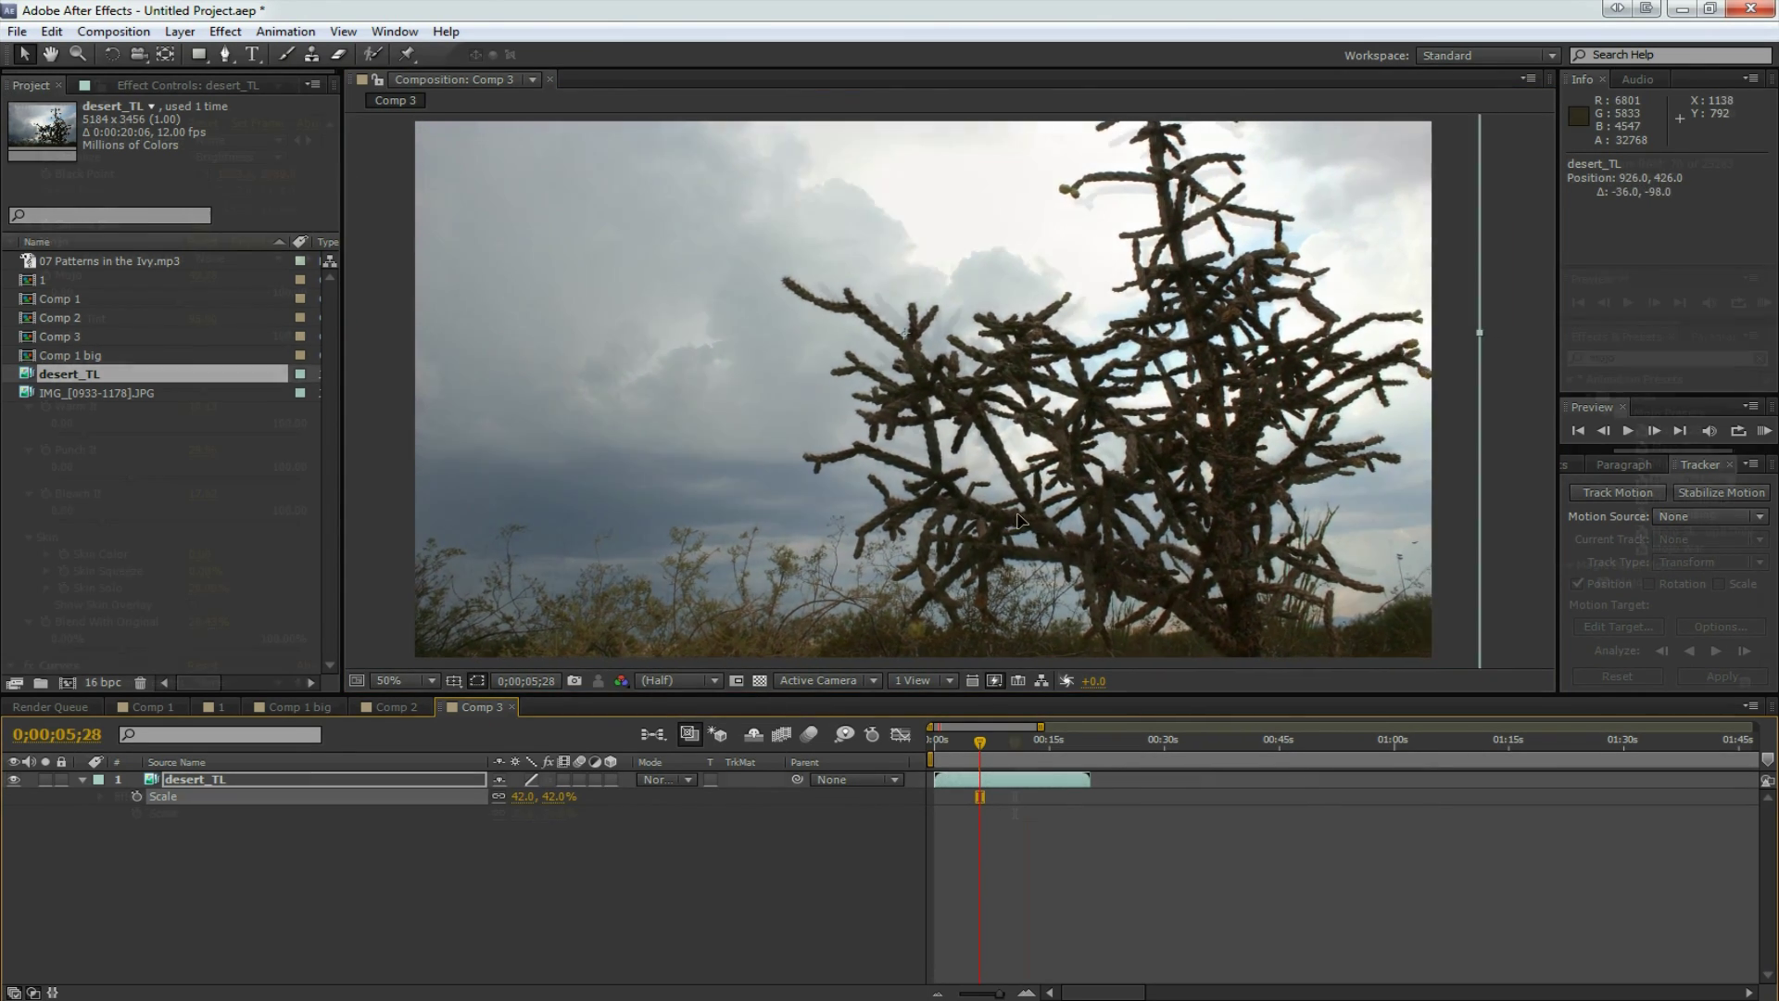